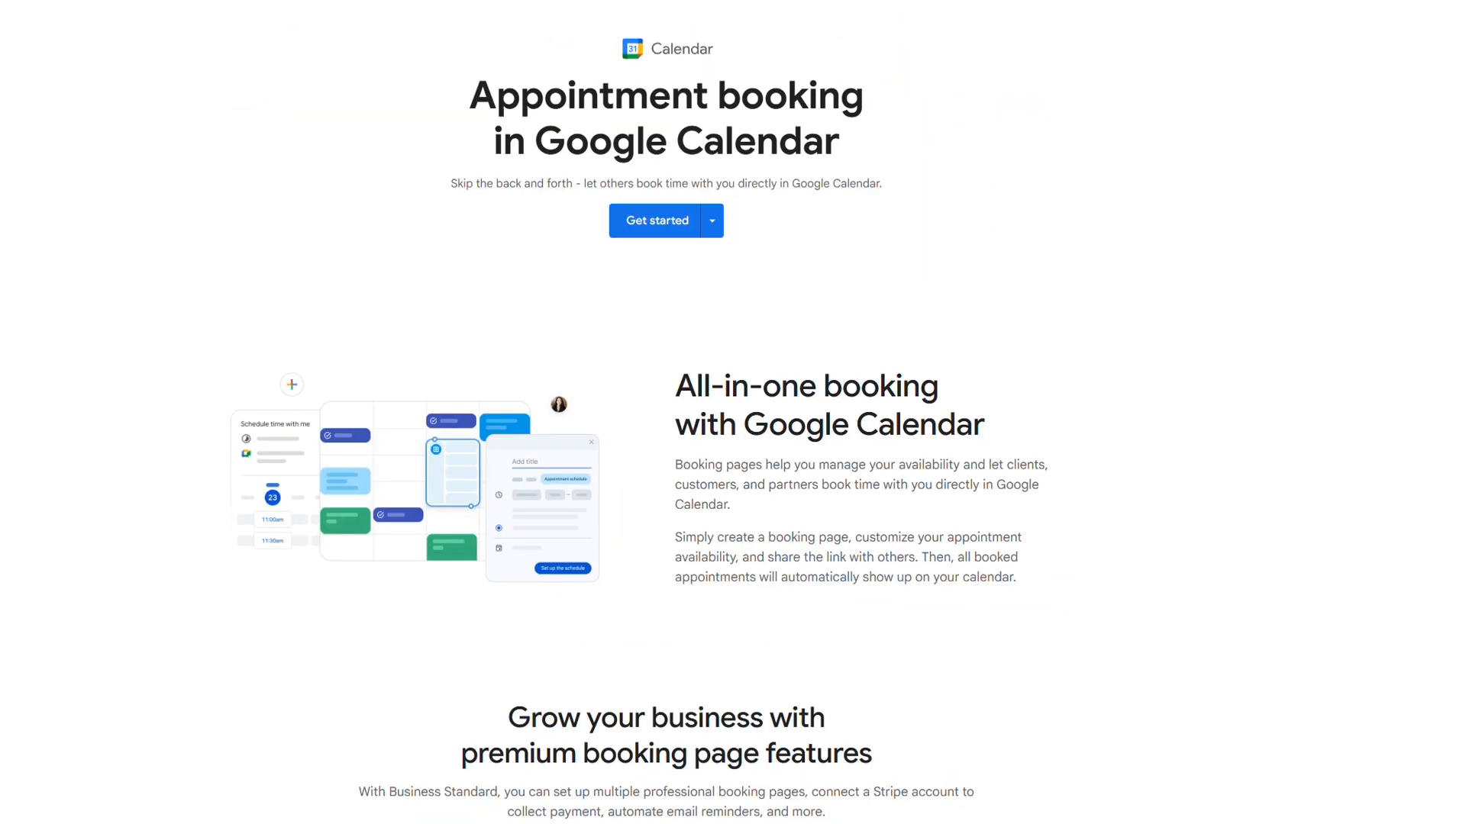
Step: Scroll through the No cost vs Business Standard appointment booking comparison table
scroll(733, 412, down, 3)
scroll(733, 413, down, 6)
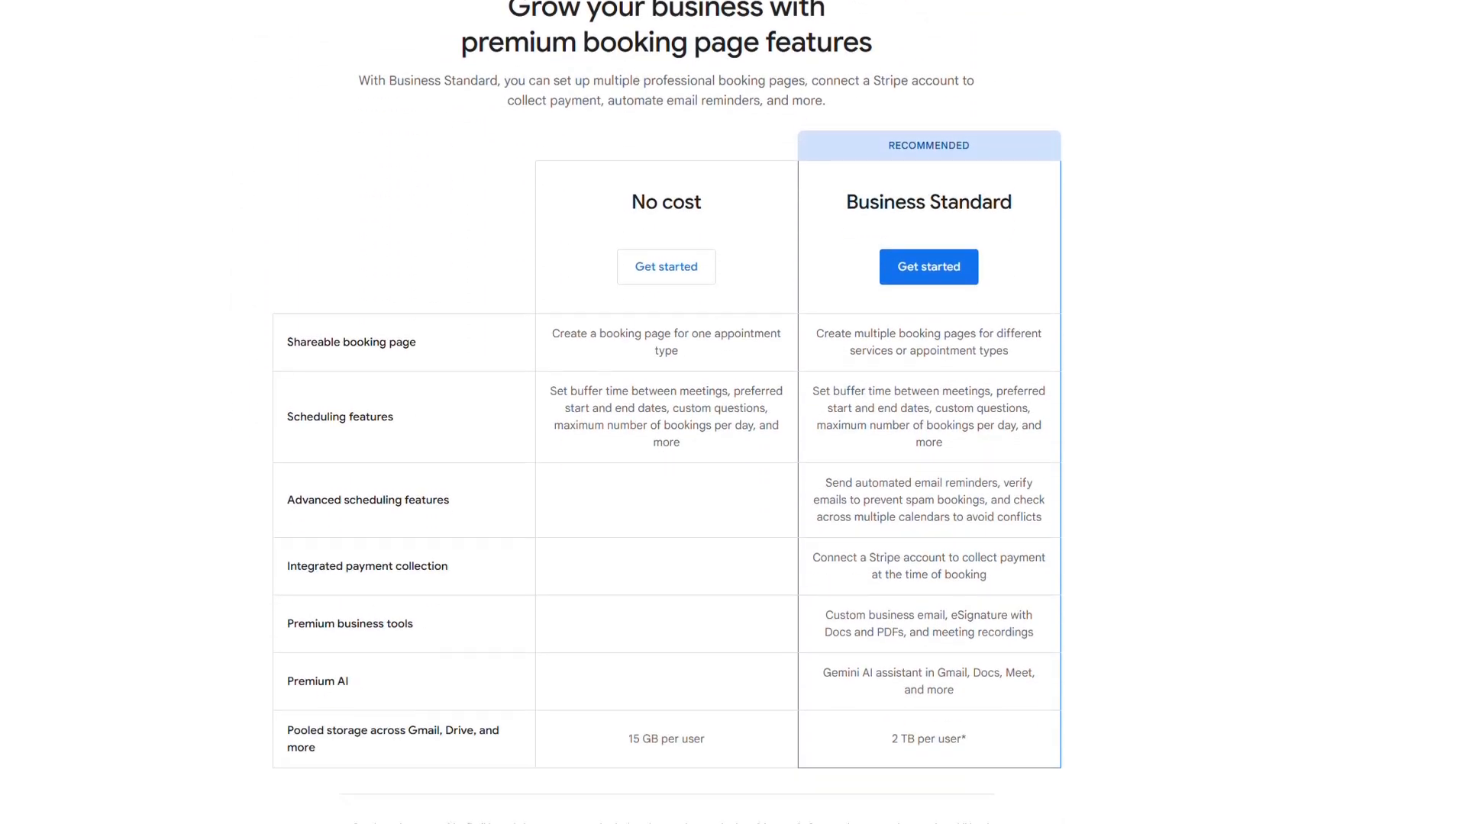
scroll(733, 413, down, 1)
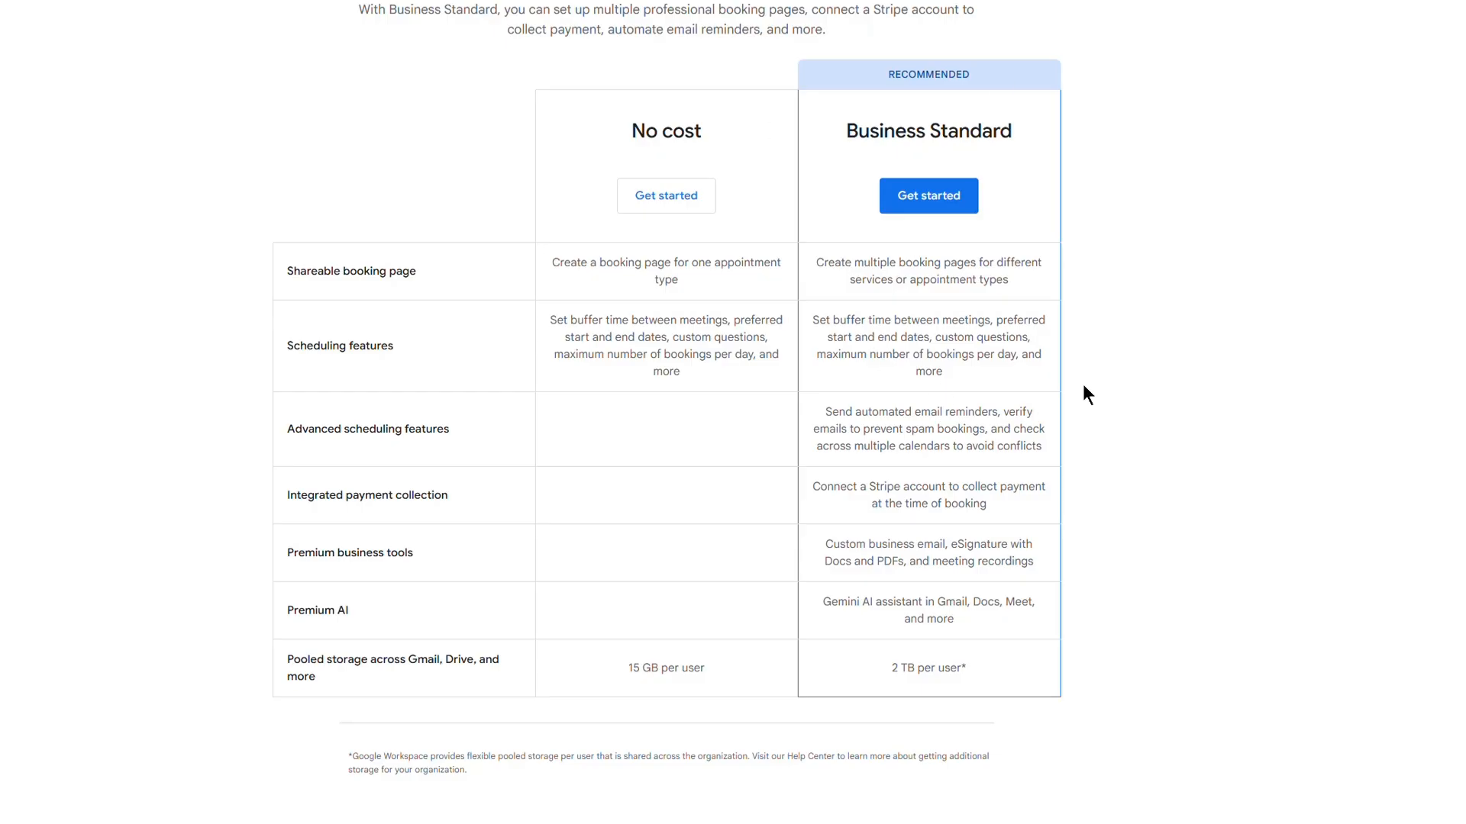
scroll(1261, 466, up, 10)
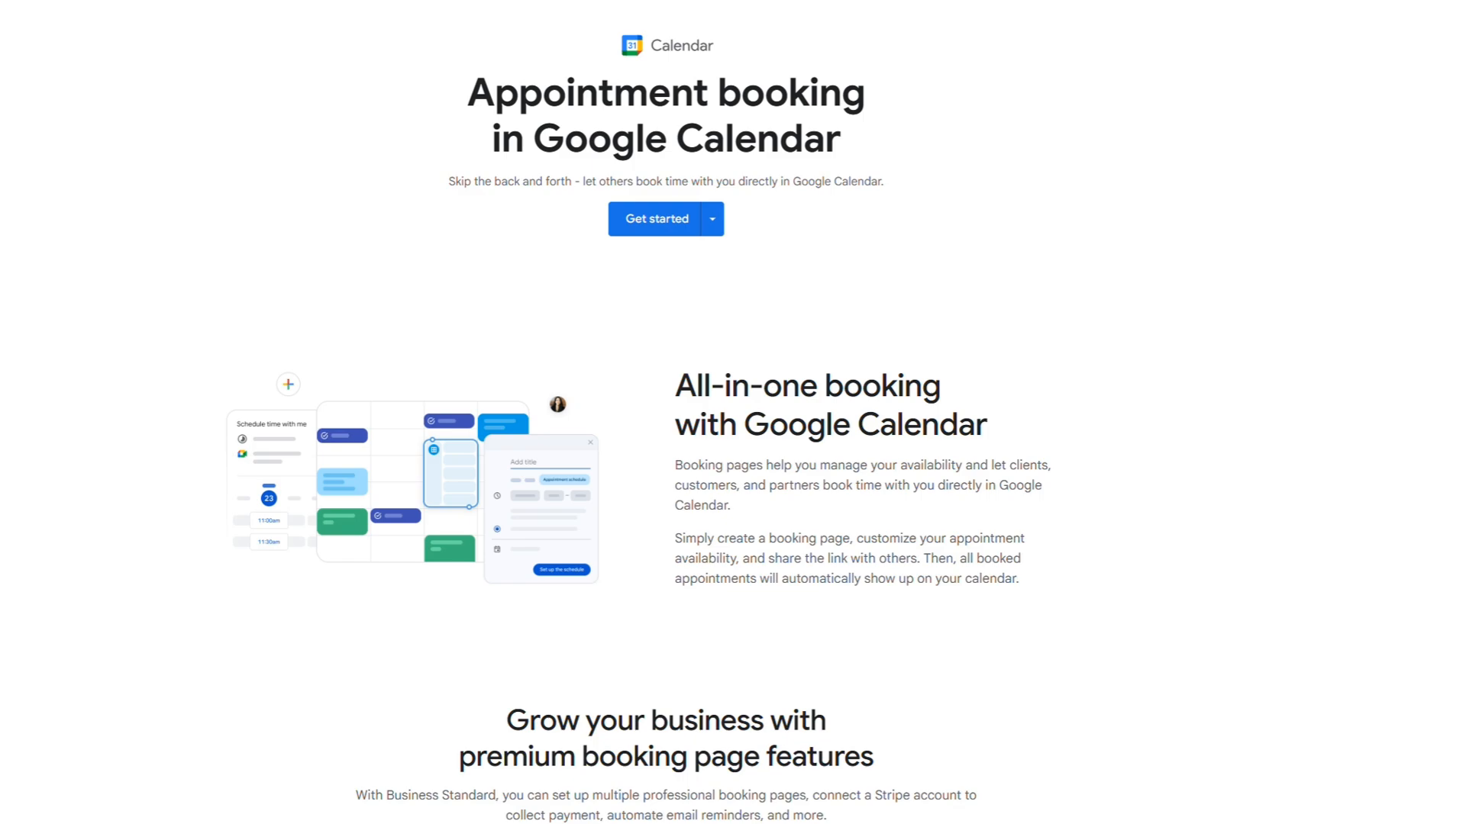
scroll(666, 412, down, 5)
scroll(666, 412, down, 5)
scroll(666, 413, down, 1)
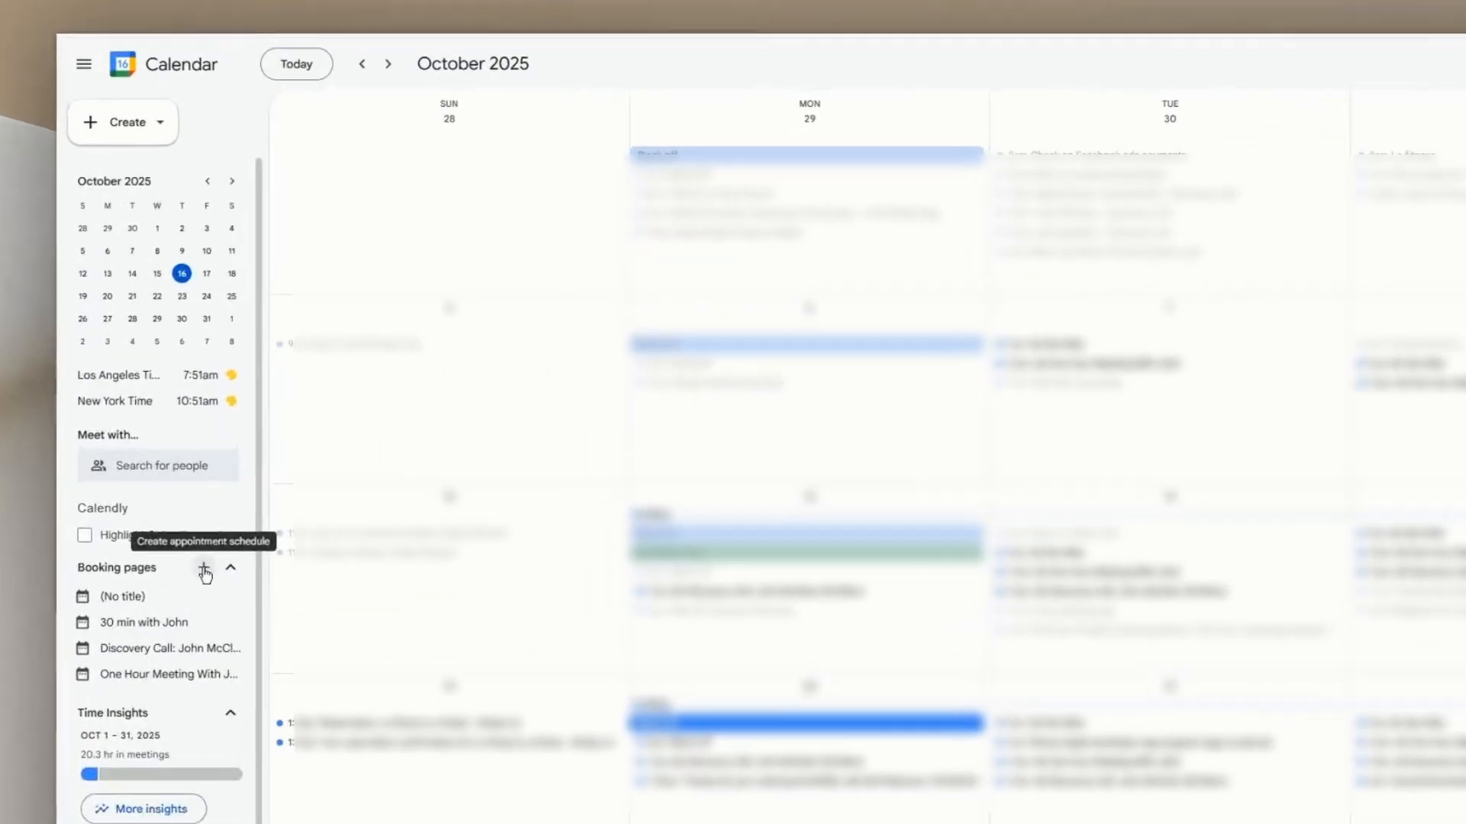
Step: Create a booking schedule titled 'Designer On Demand' with a custom 3-hour duration
click(164, 459)
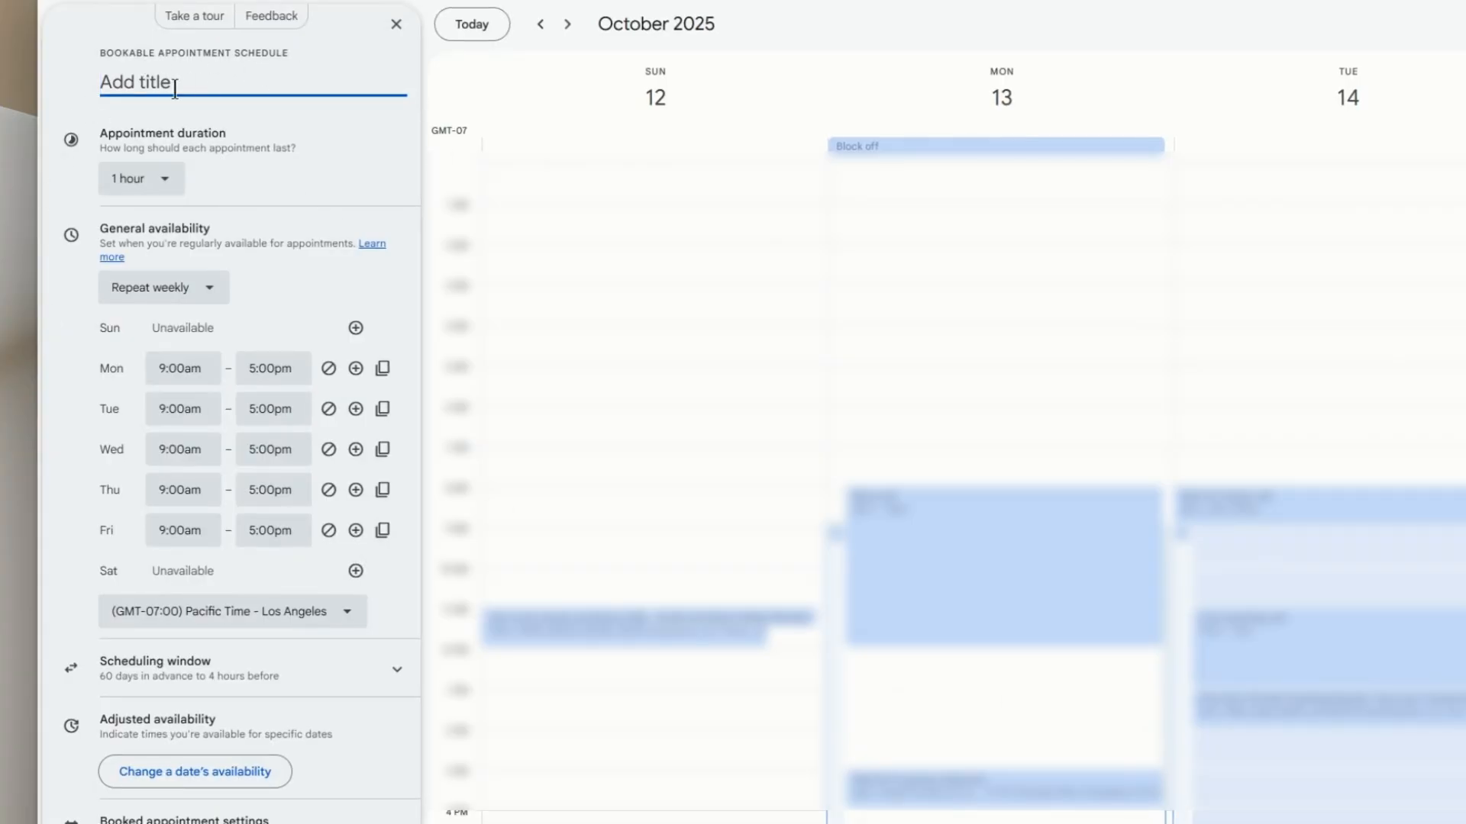
text(Designer On Demand)
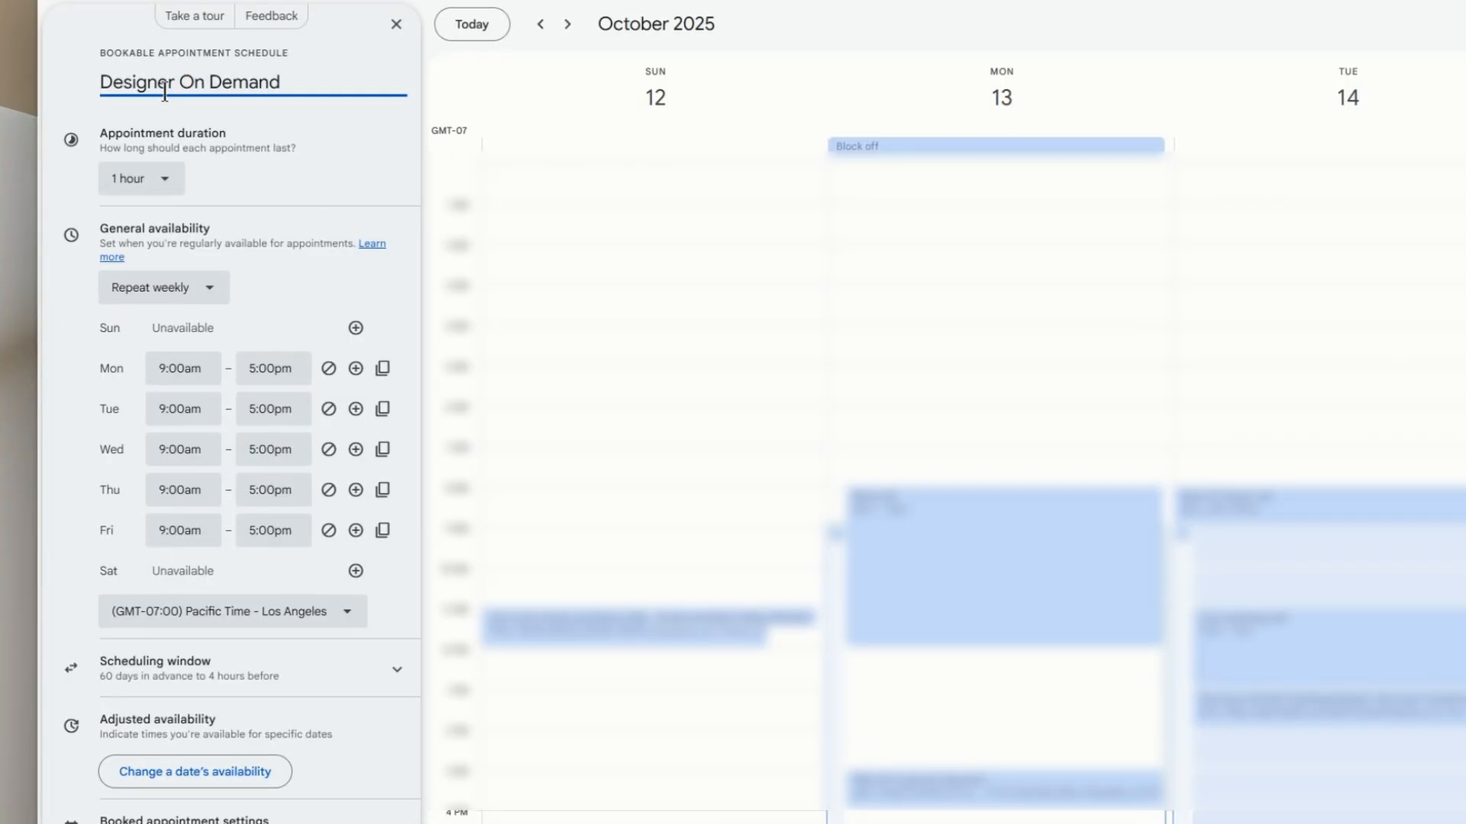
click(169, 181)
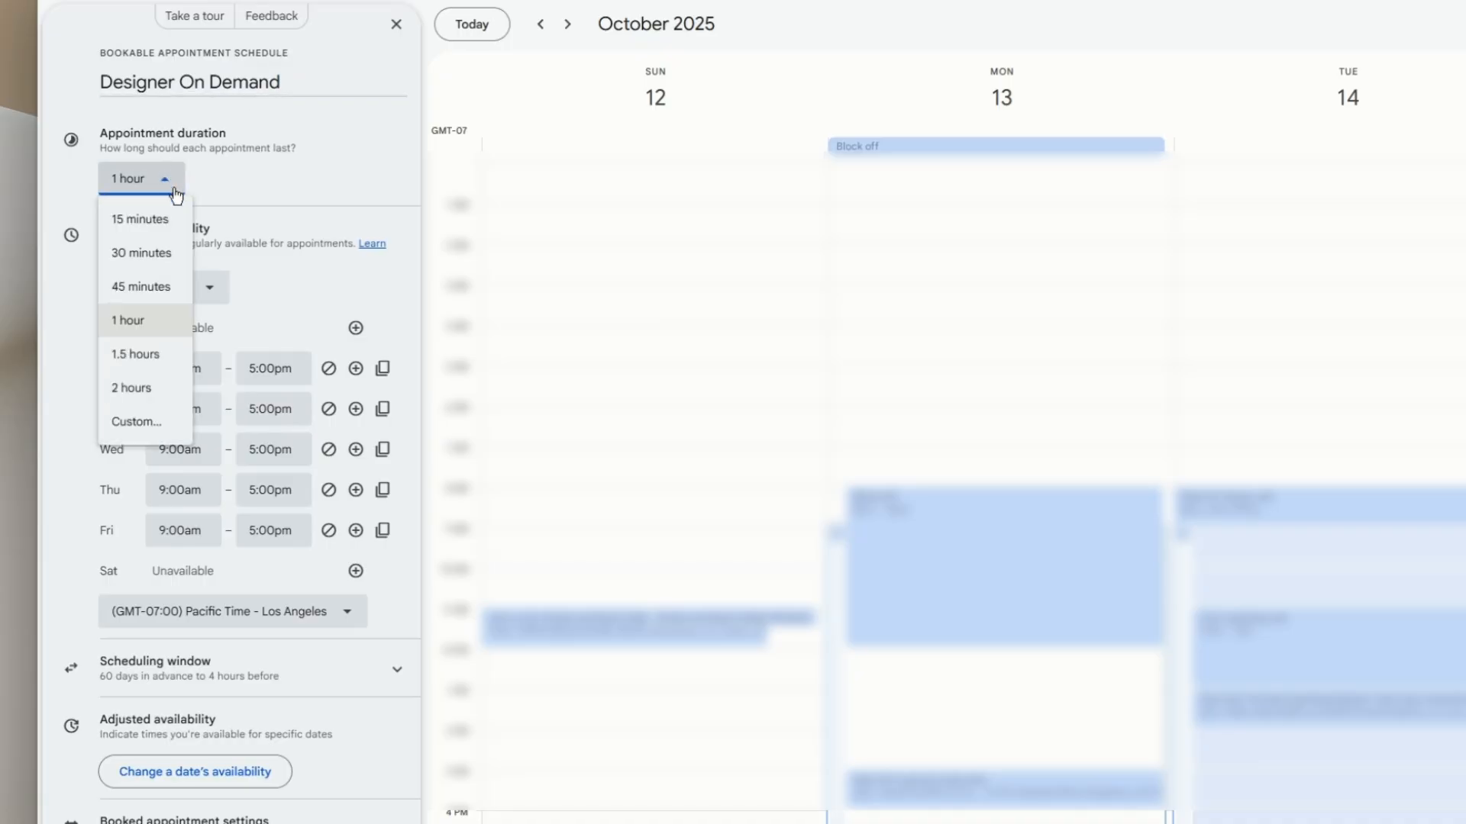
click(144, 426)
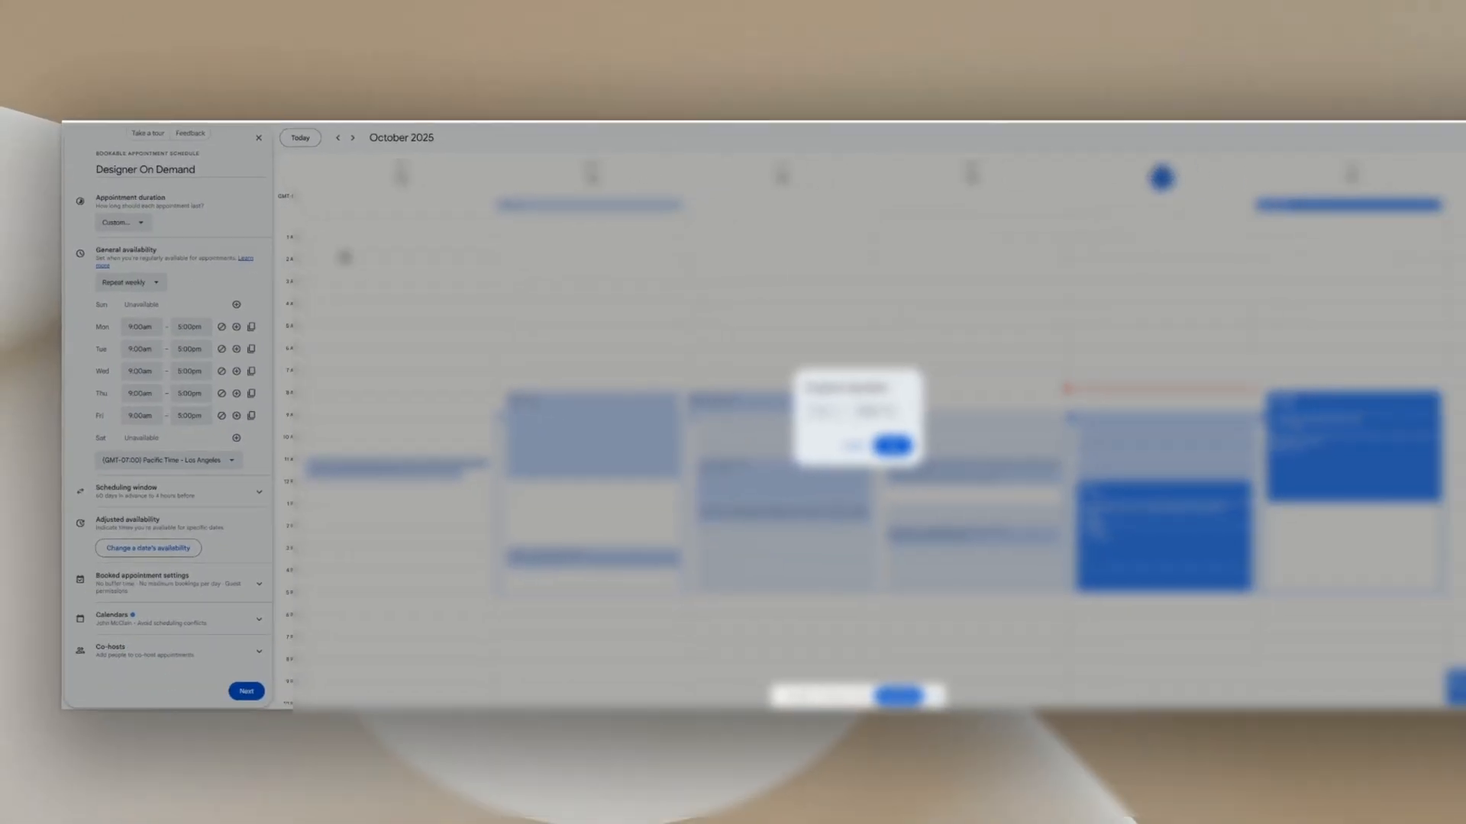
click(842, 408)
click(842, 408)
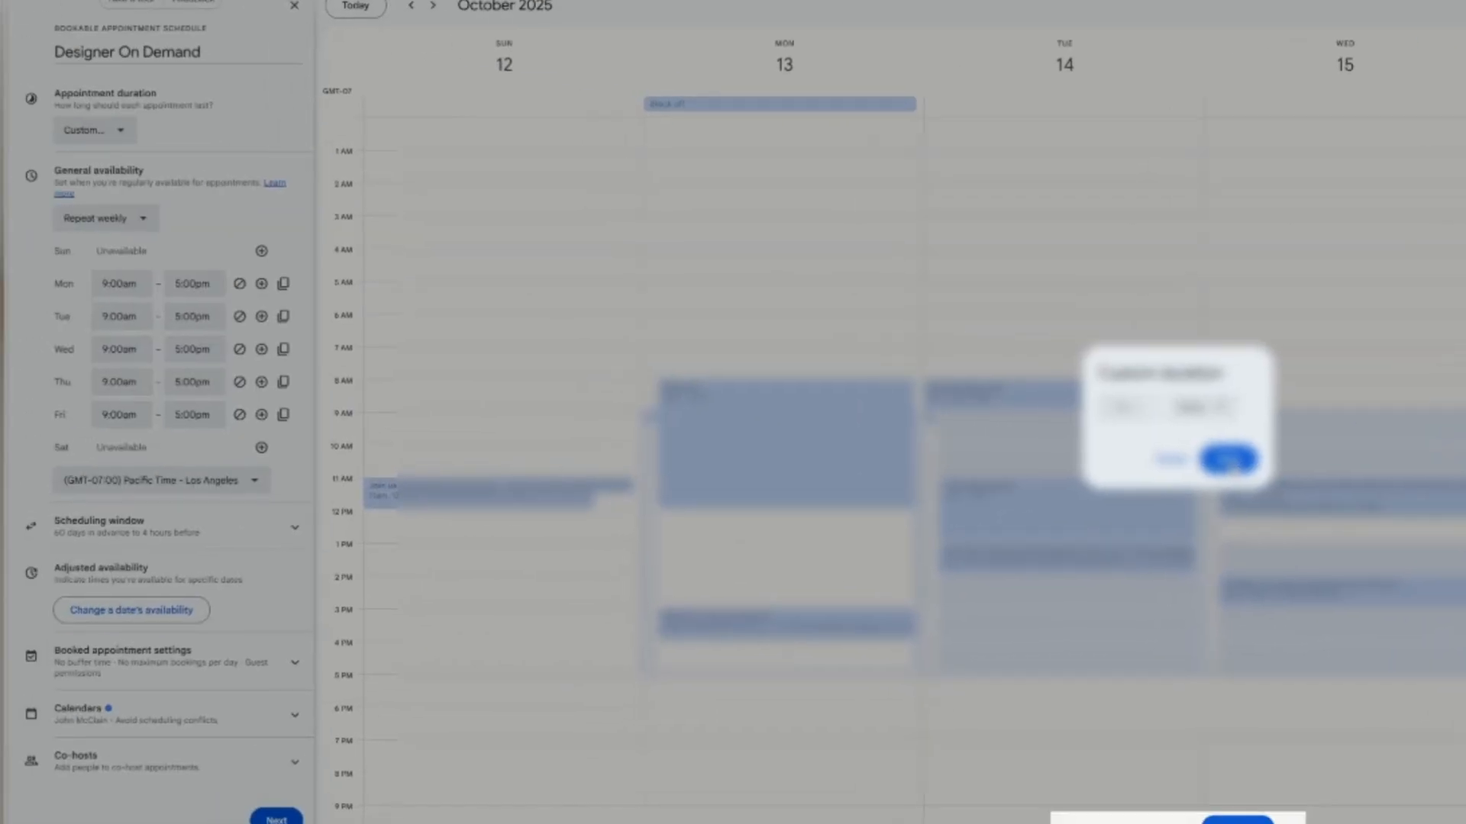
click(884, 430)
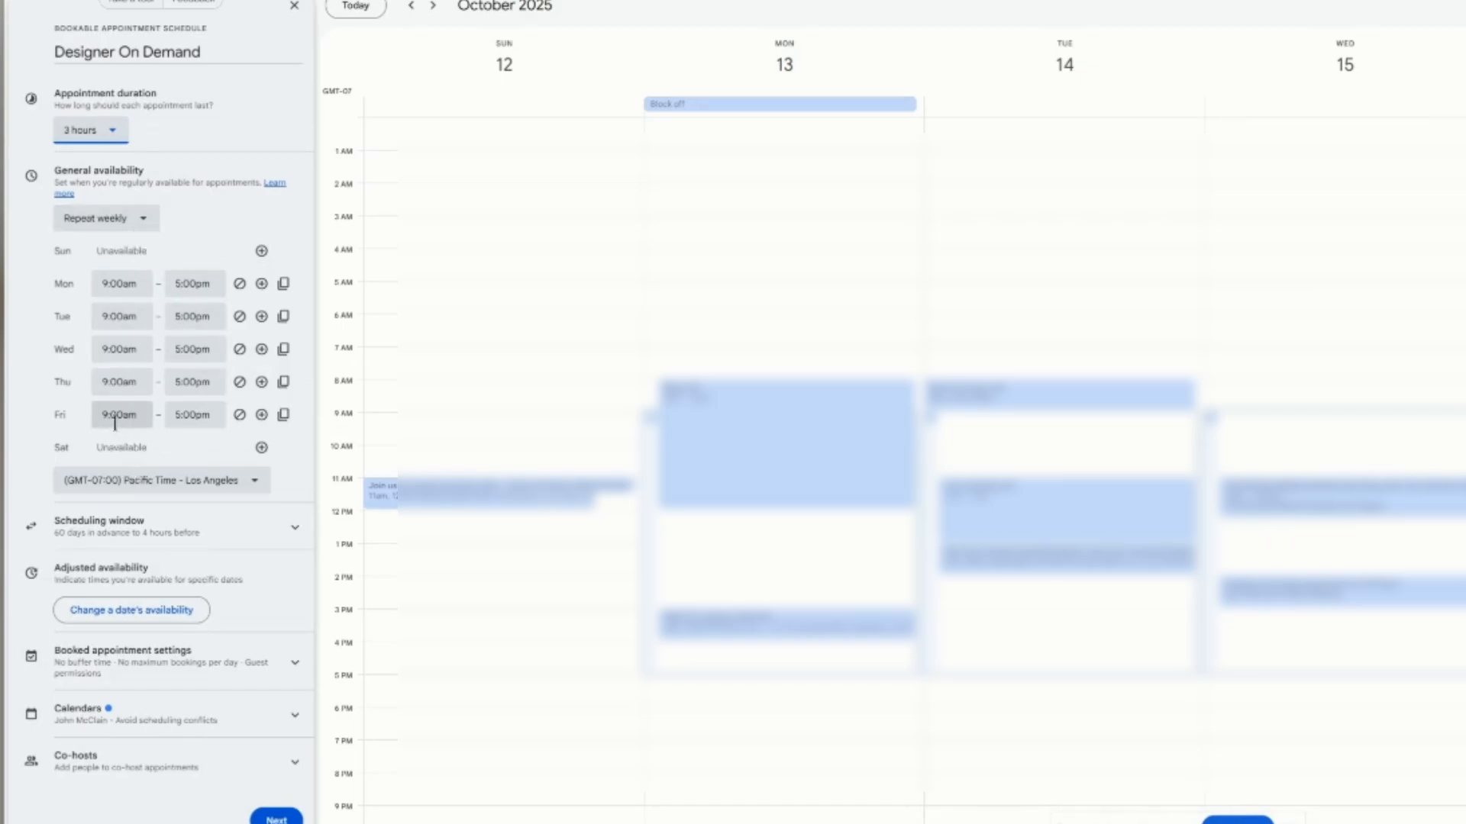
Step: Mark Monday and Friday unavailable, keeping Tuesday's start time at 9:00am
click(240, 417)
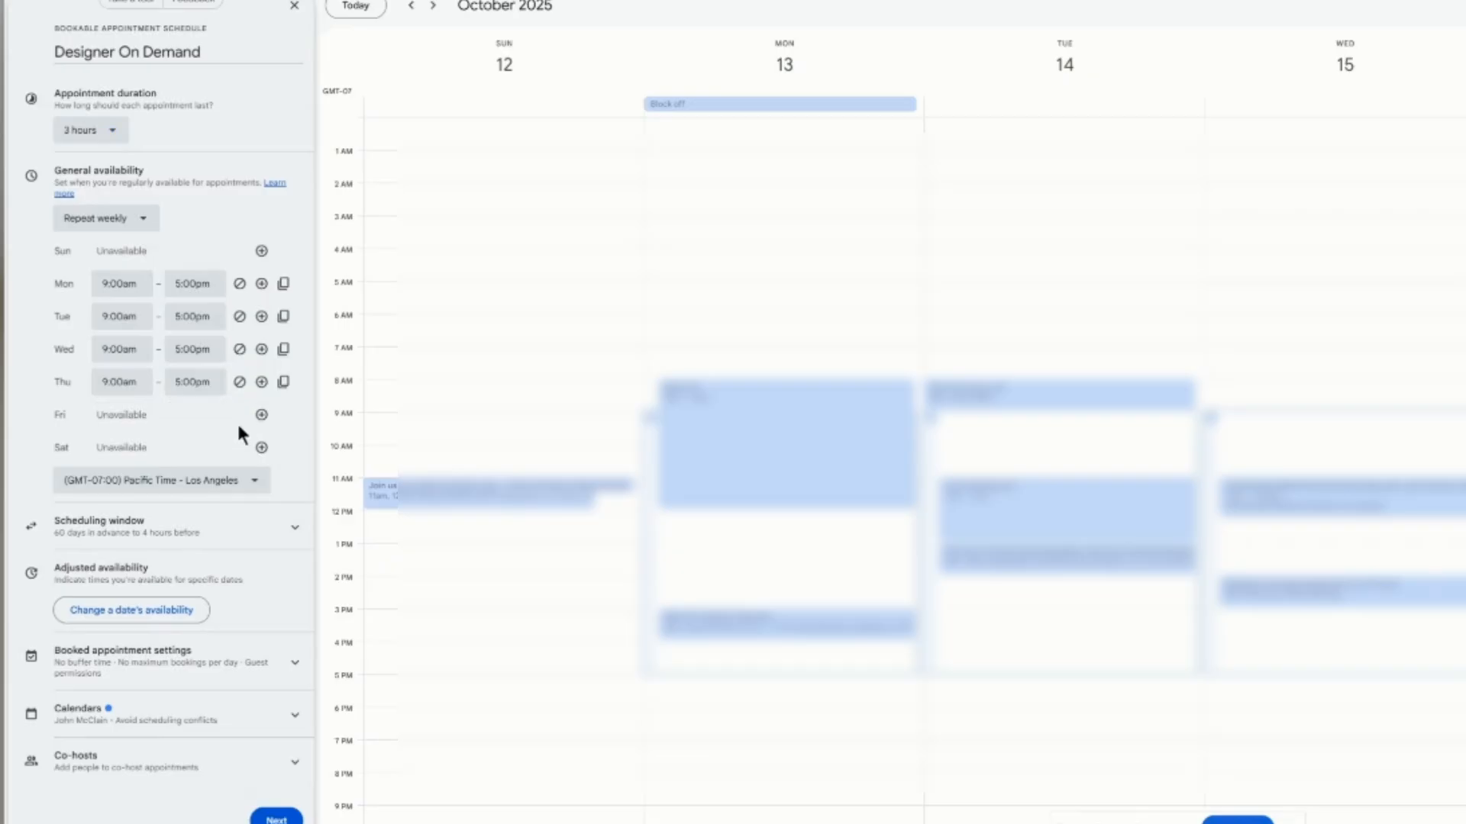
click(240, 286)
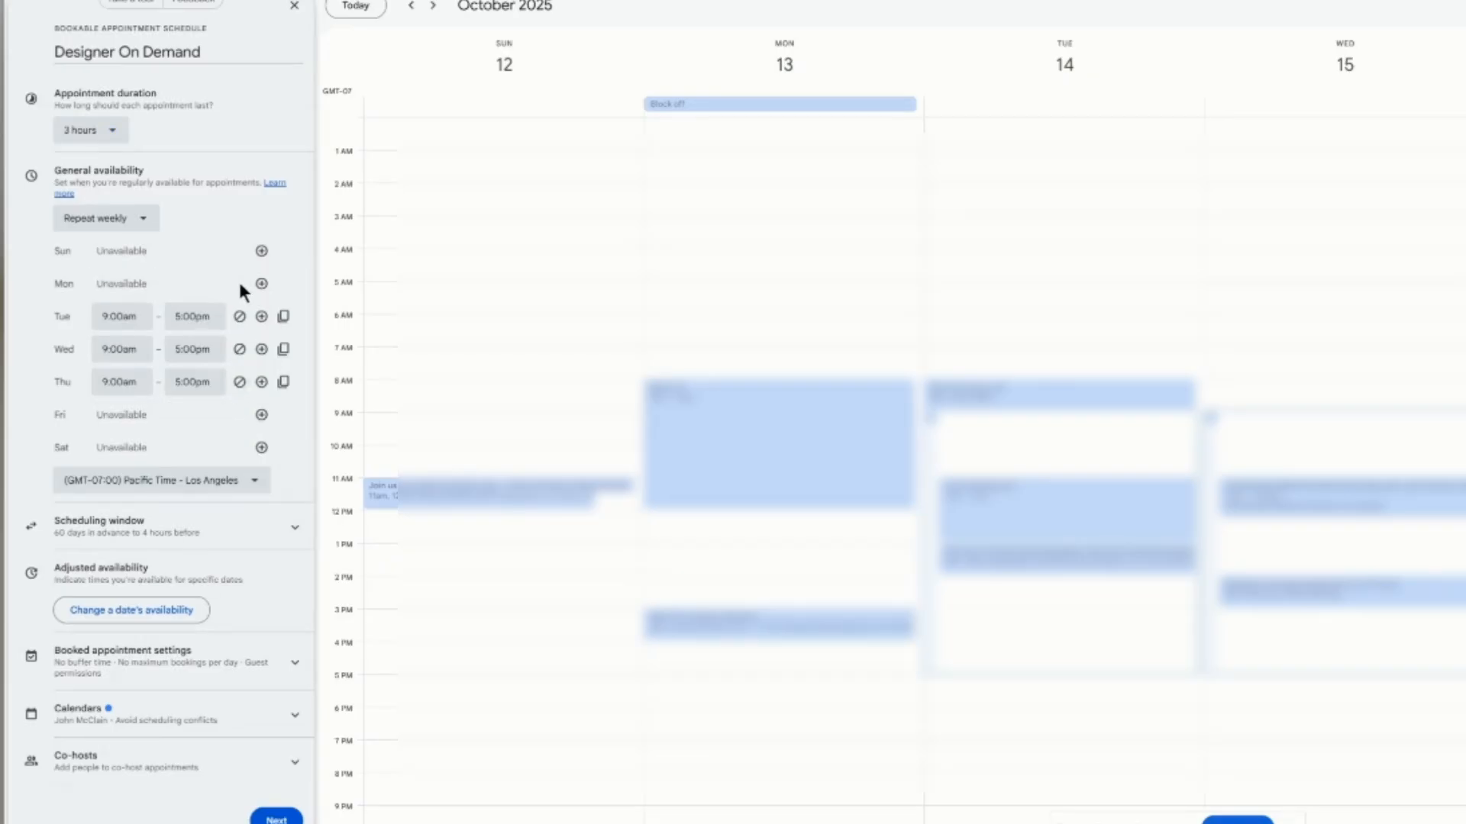
click(128, 316)
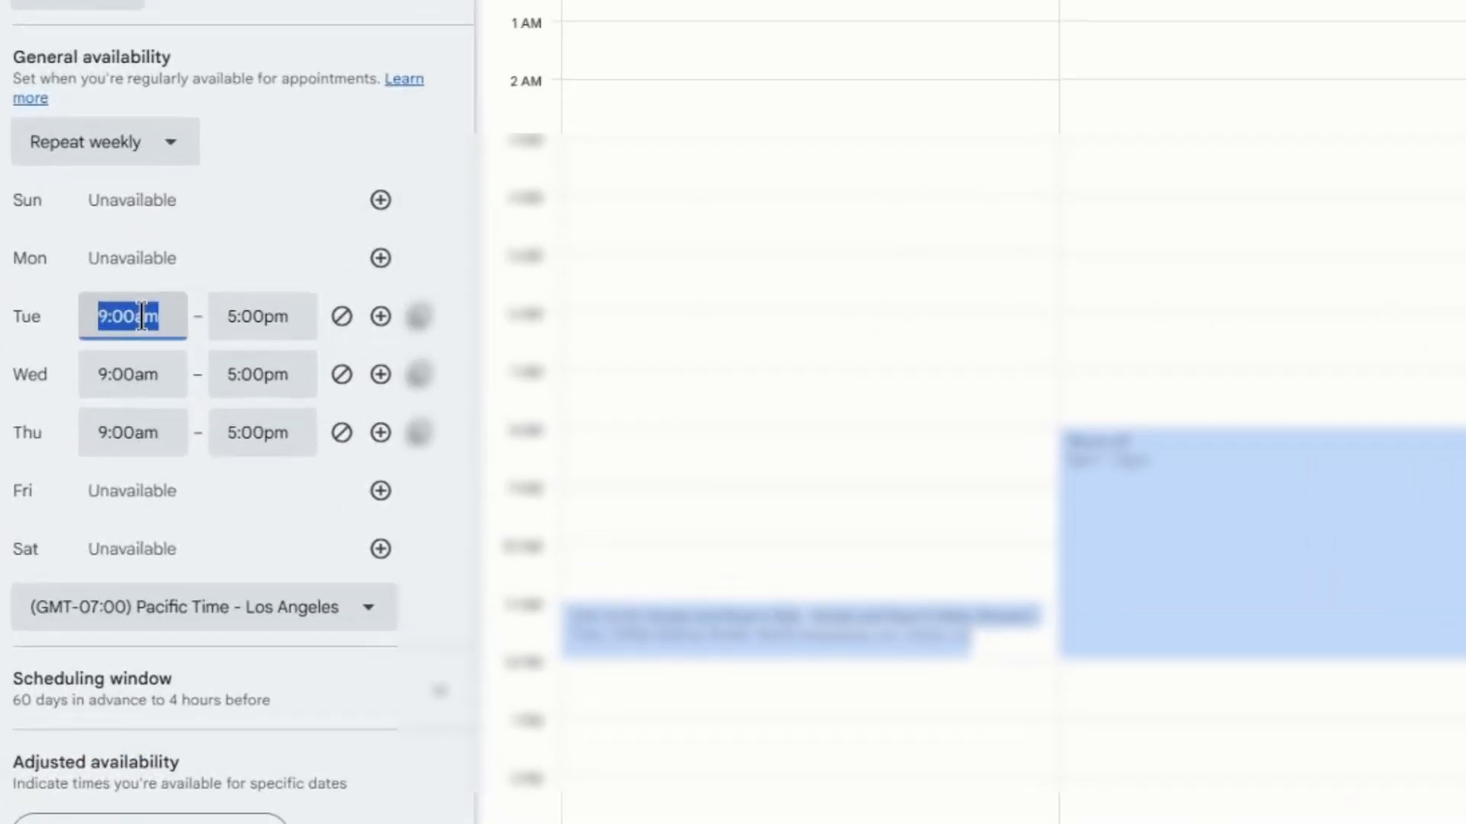
scroll(136, 427, down, 3)
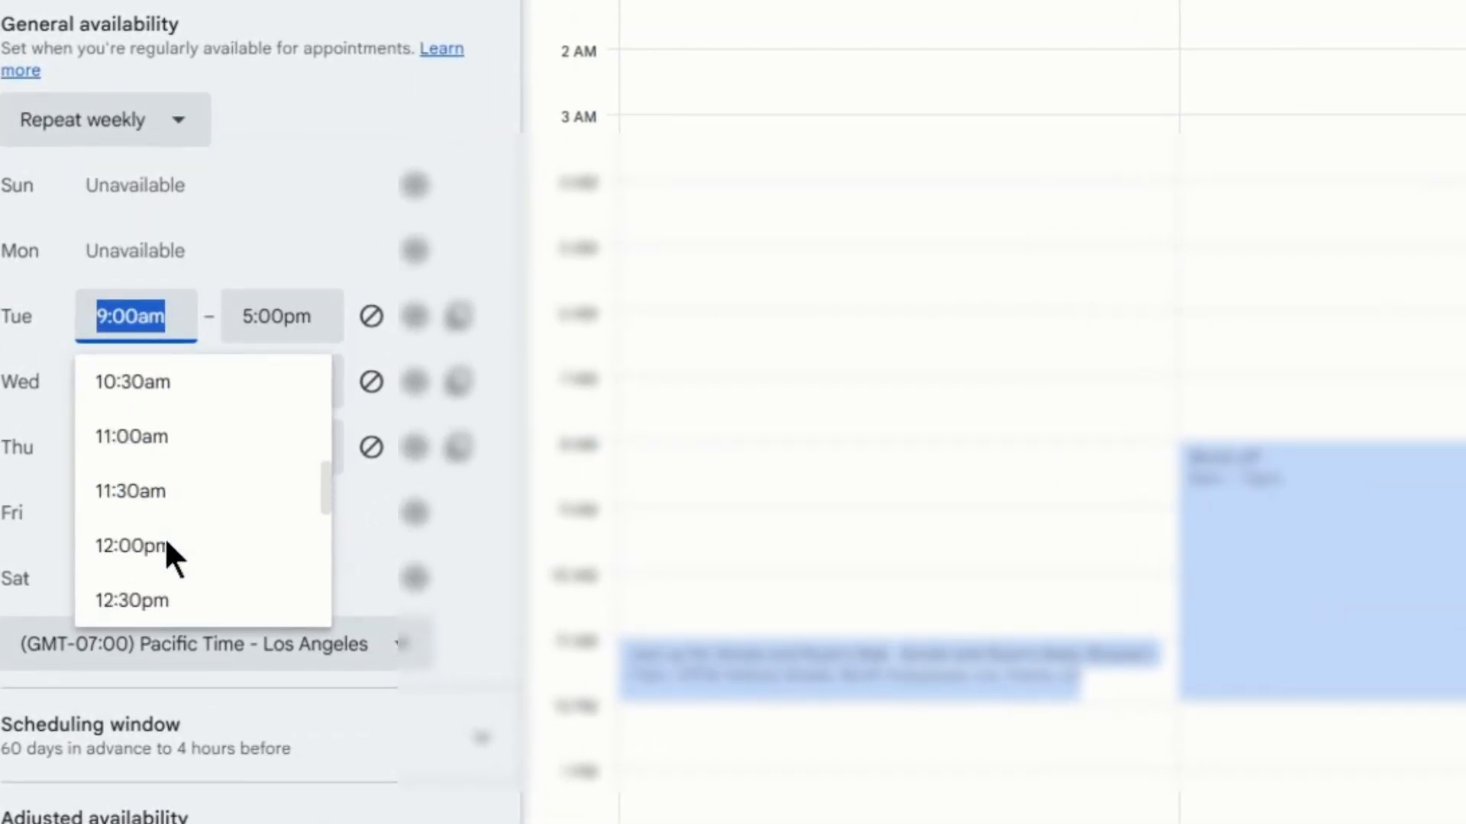
scroll(163, 534, up, 3)
click(172, 515)
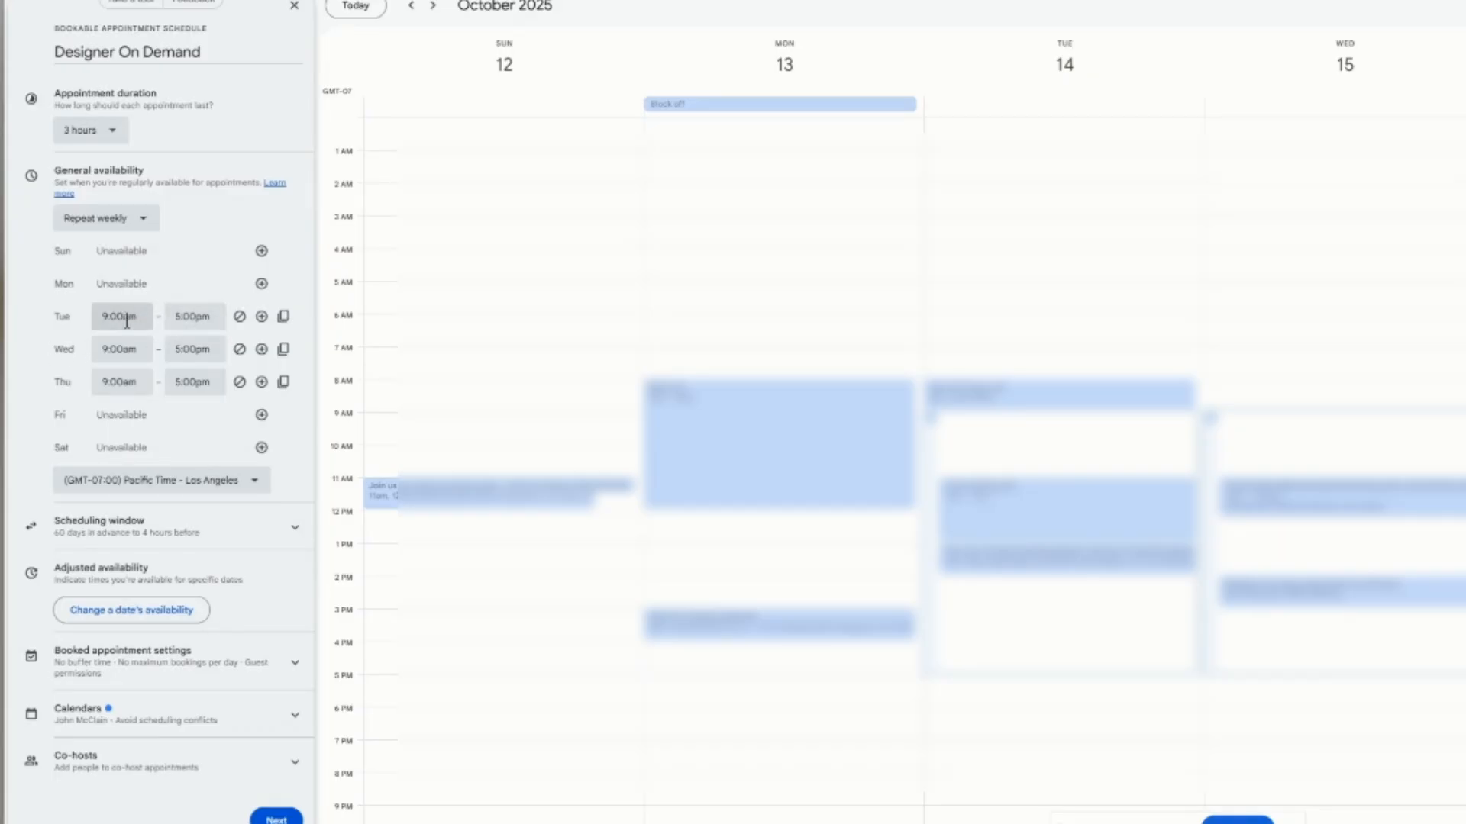
Step: Leave the time zone unchanged and expand the Scheduling window options
click(252, 491)
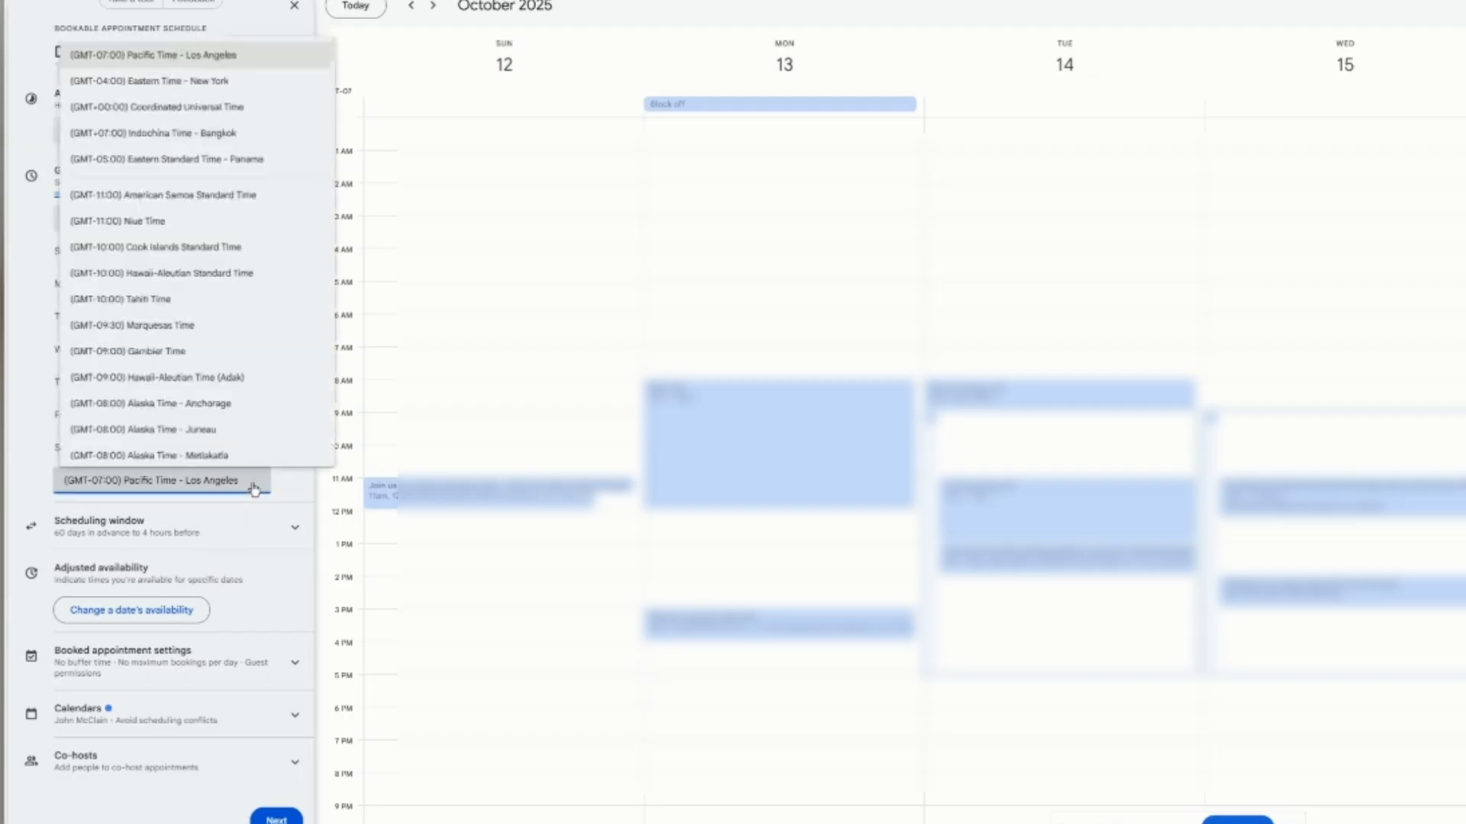
click(286, 476)
click(286, 477)
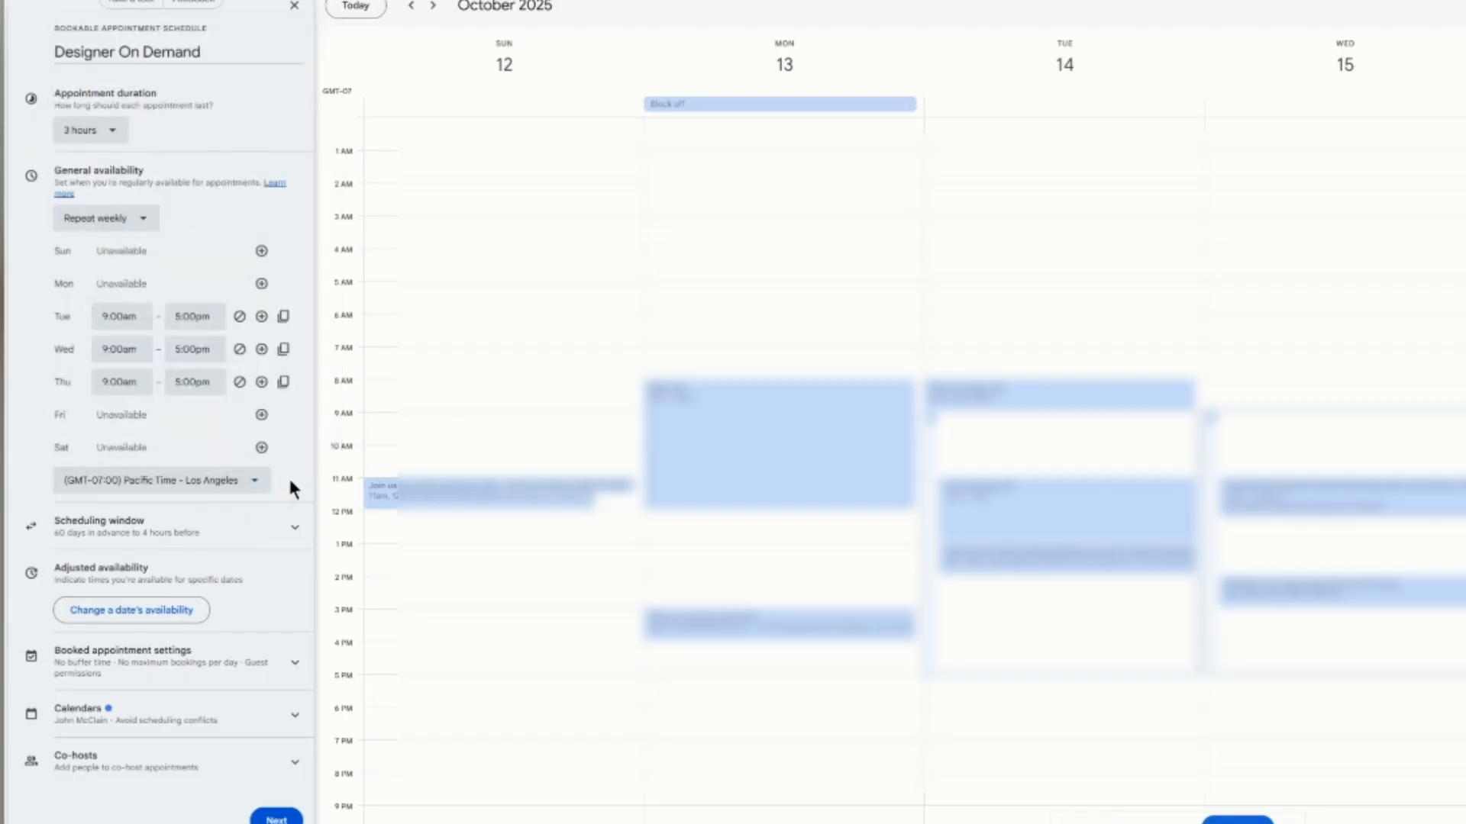
click(136, 535)
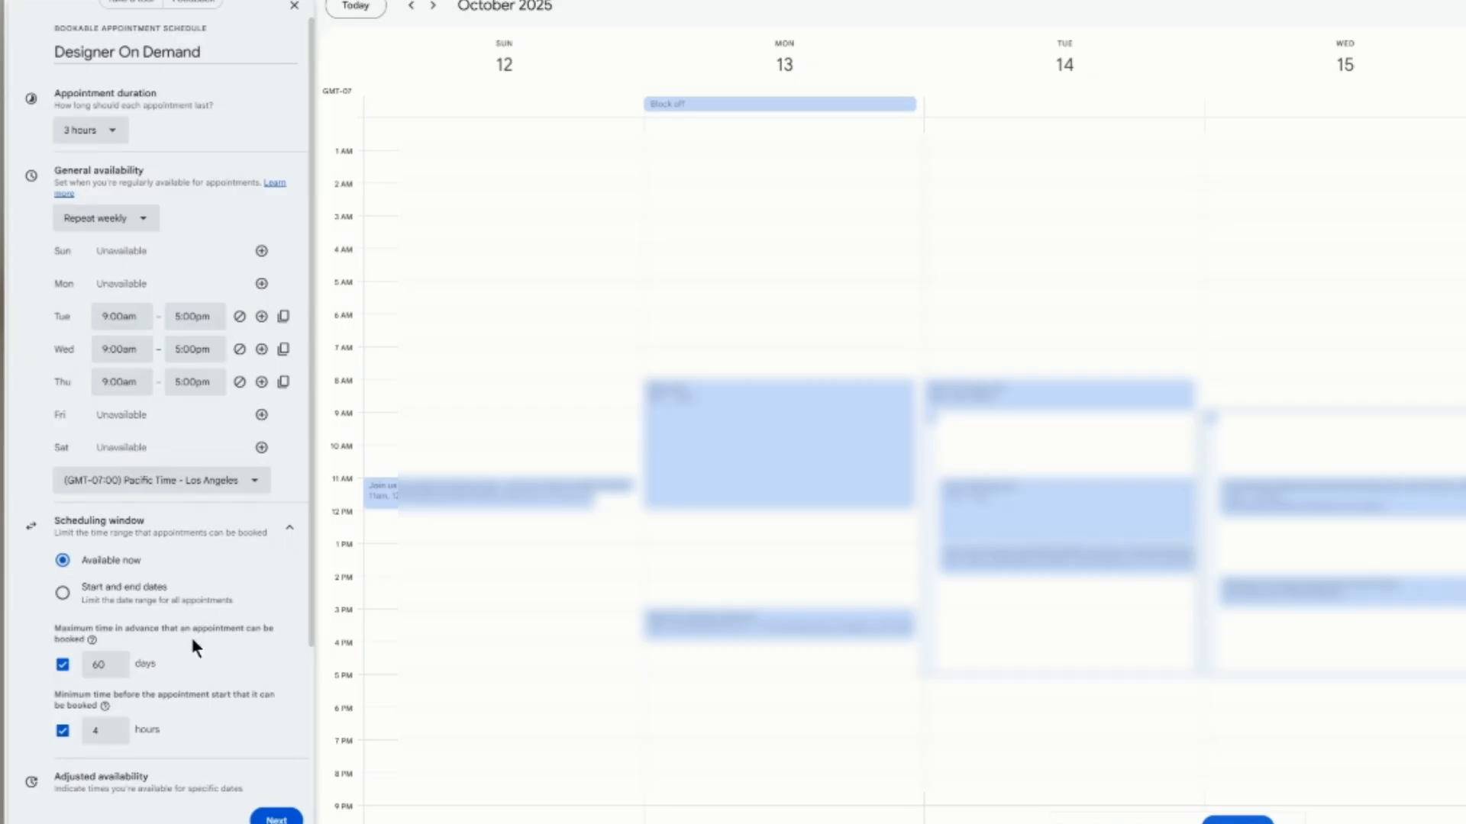
Step: Limit bookings to at most 90 days in advance
scroll(168, 639, down, 2)
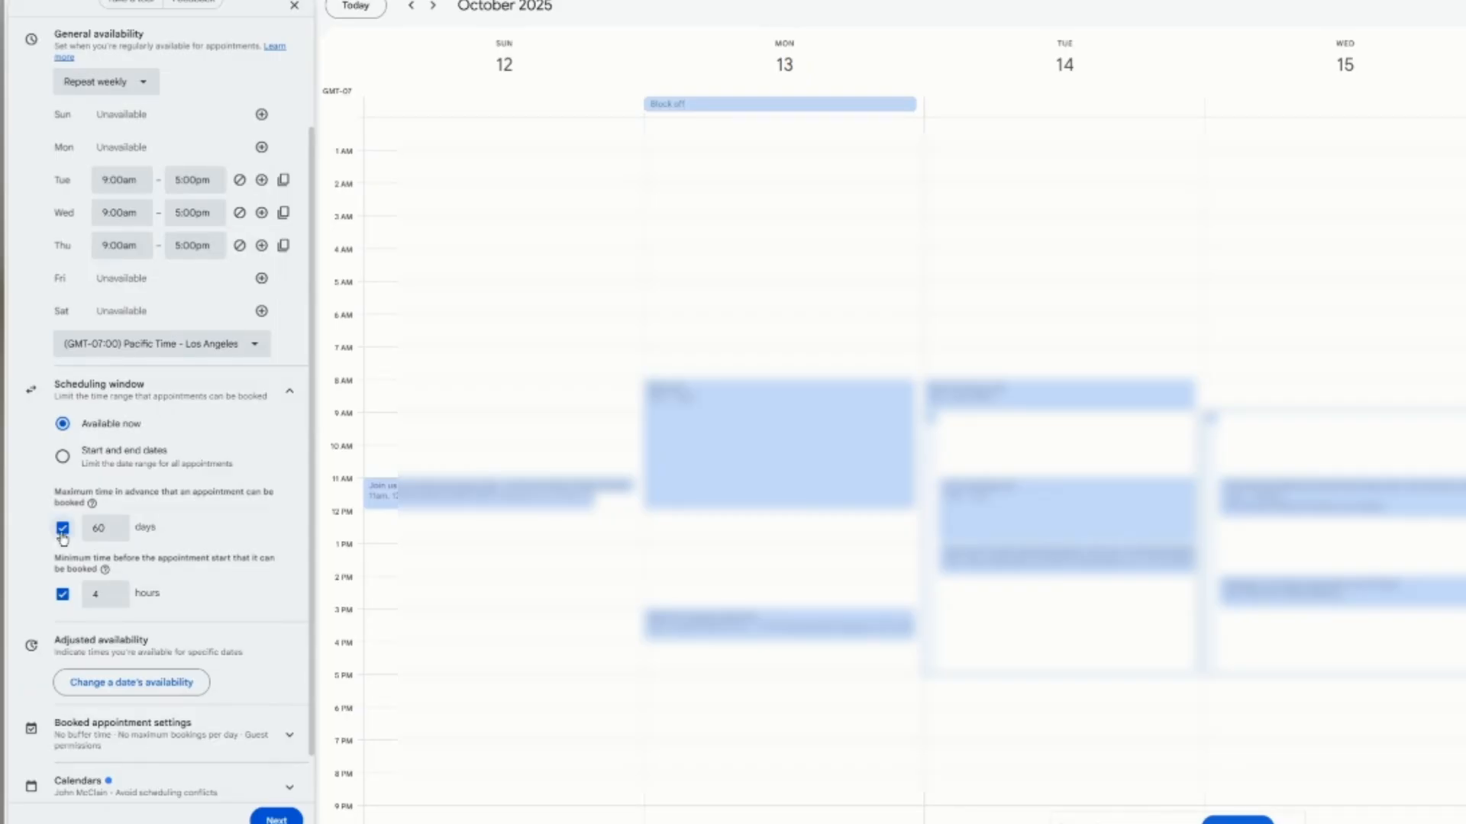
click(63, 529)
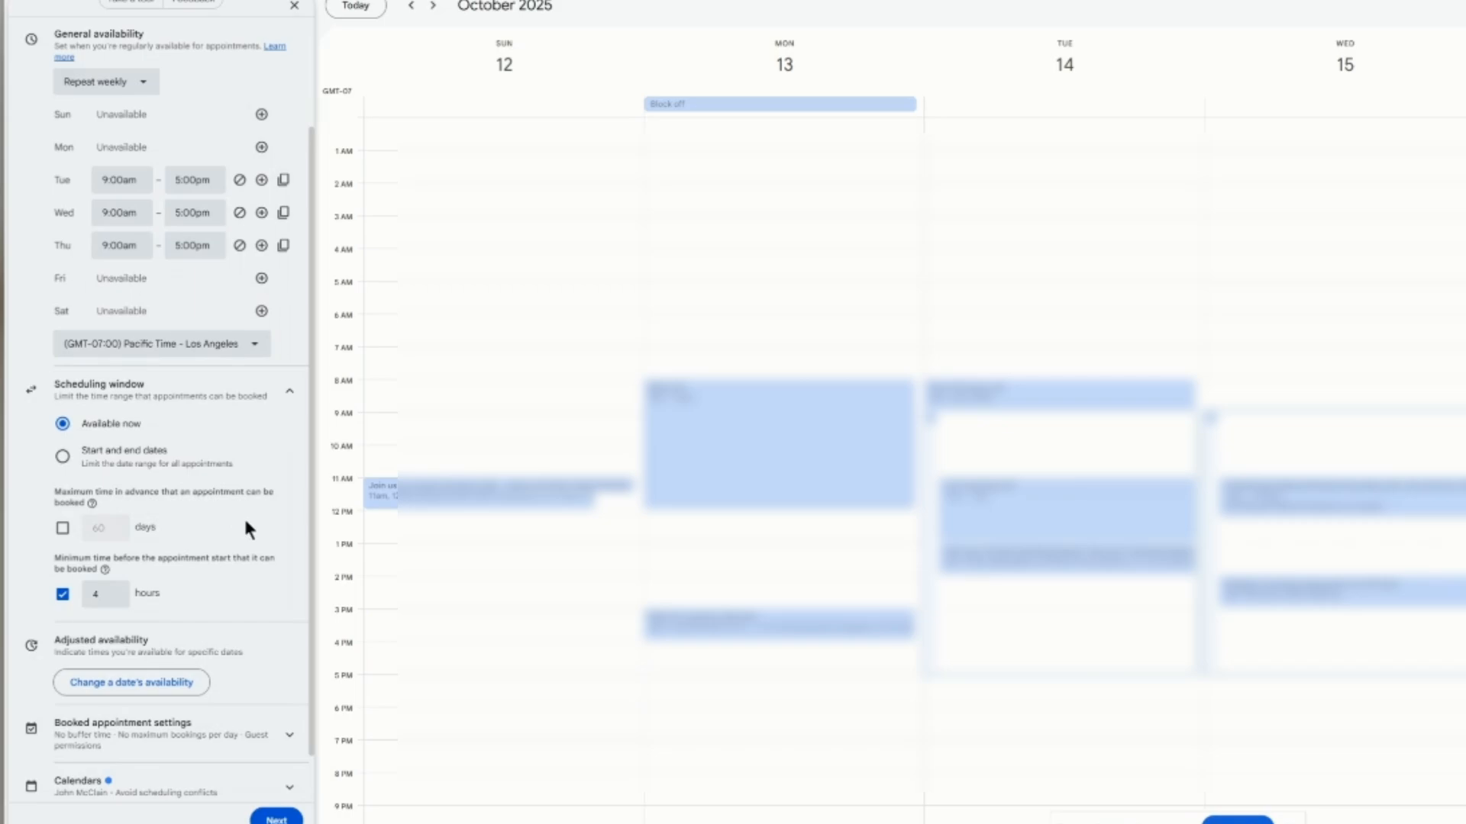
click(63, 528)
click(101, 530)
text(9)
click(213, 525)
Step: Require 24 hours' minimum notice before booking and reveal Booked appointment settings
scroll(227, 561, down, 1)
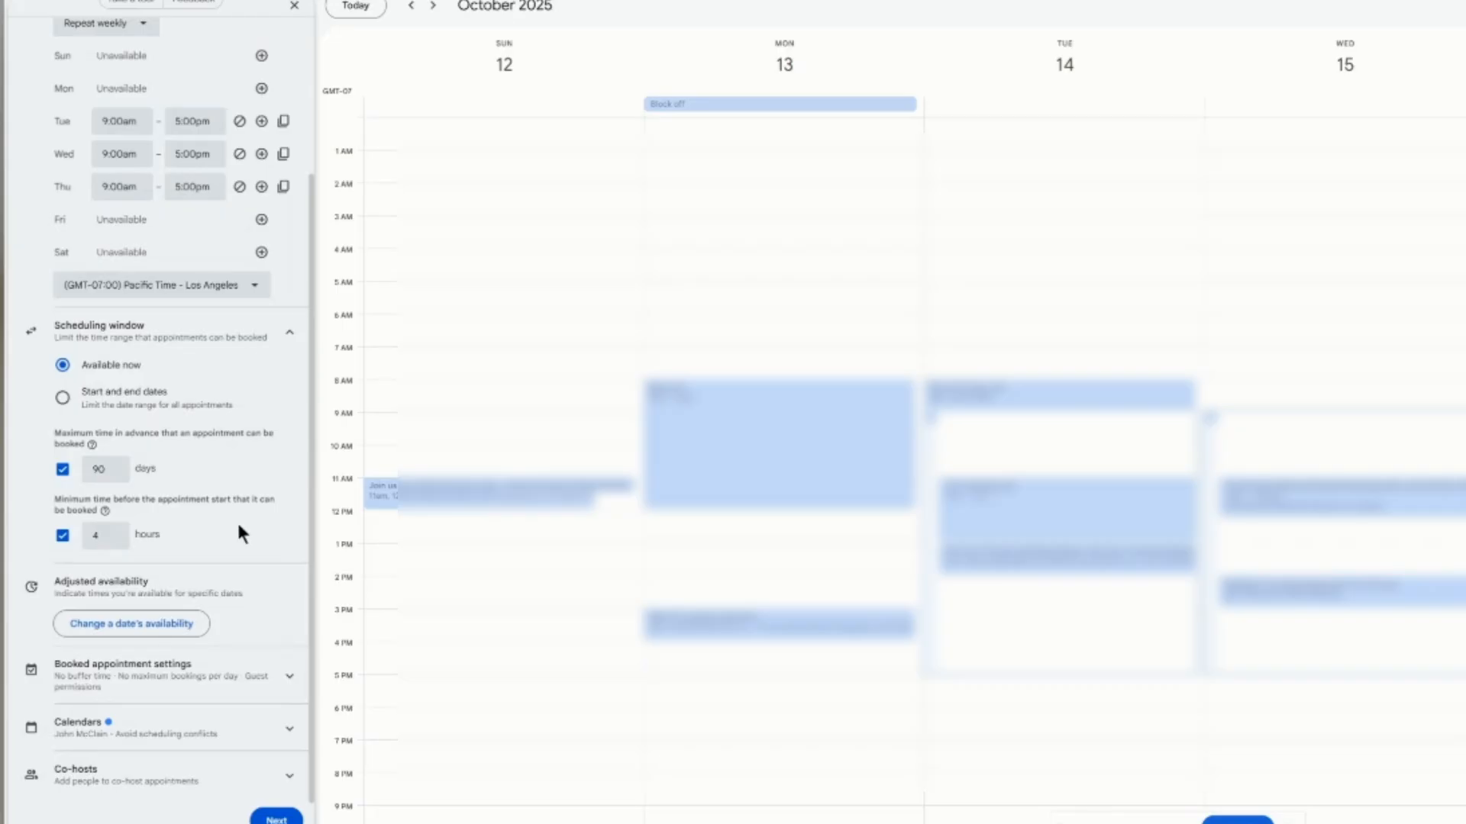
click(113, 532)
click(185, 525)
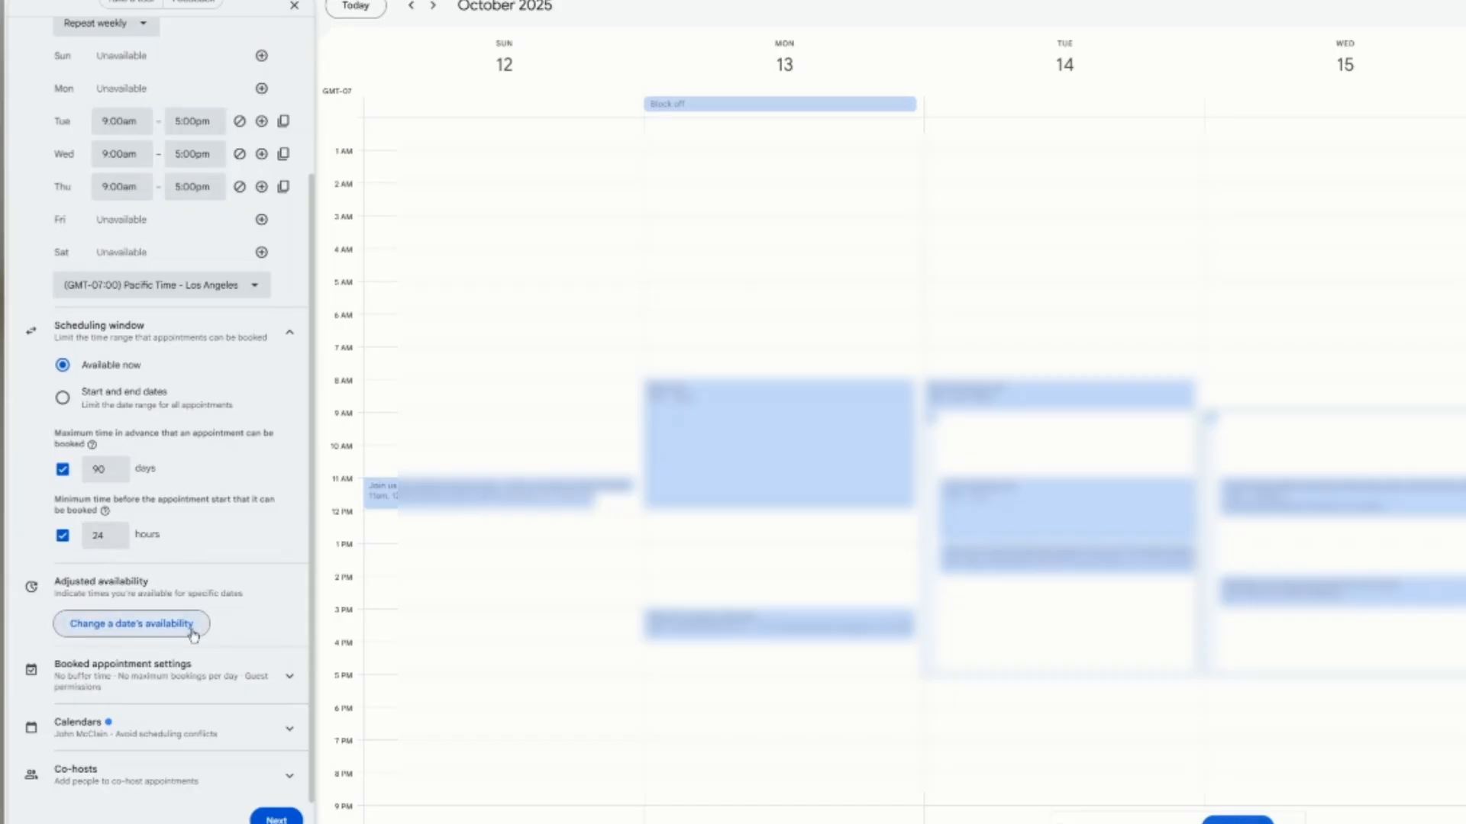
click(133, 627)
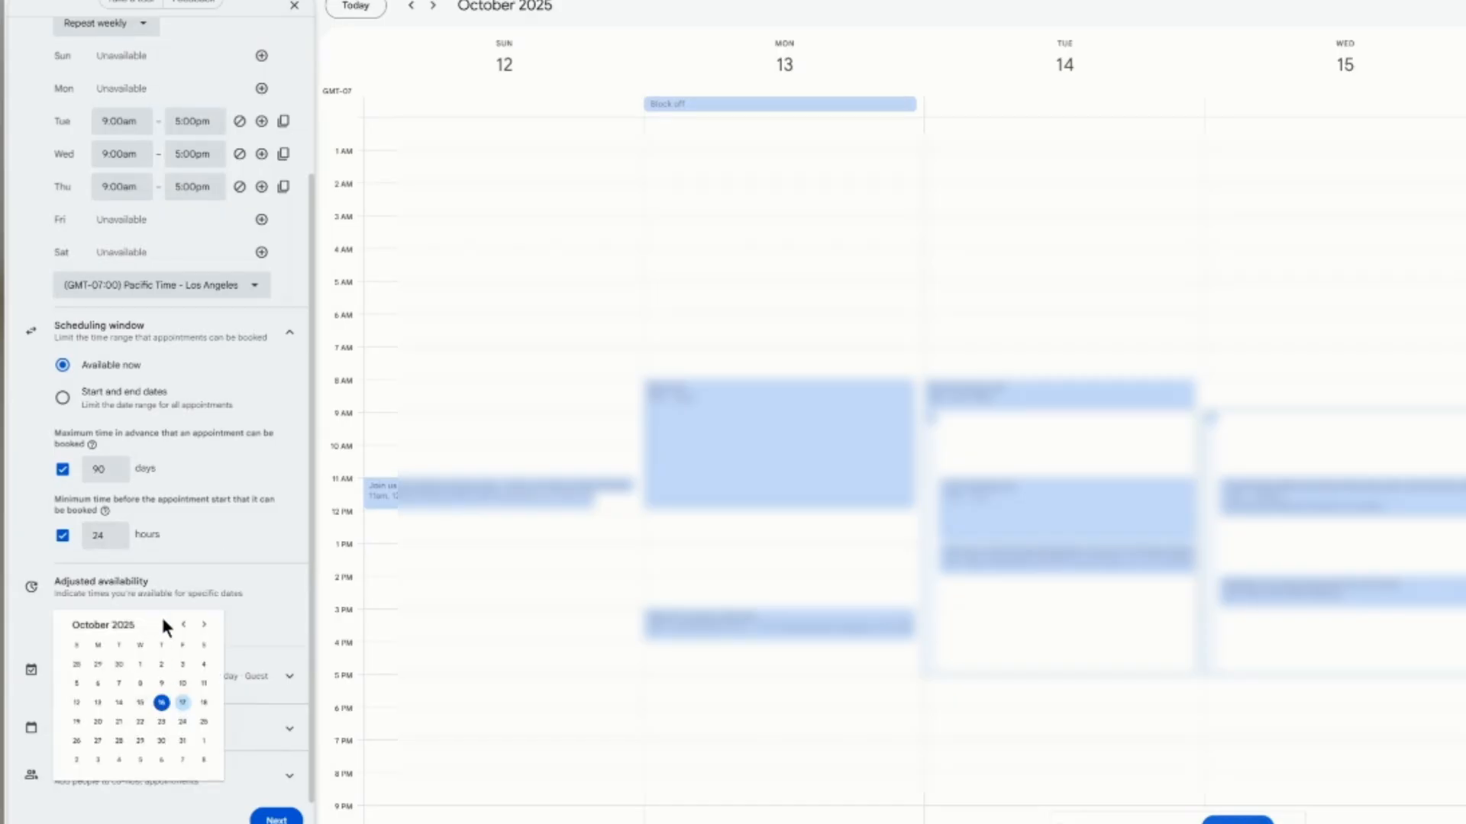
click(220, 554)
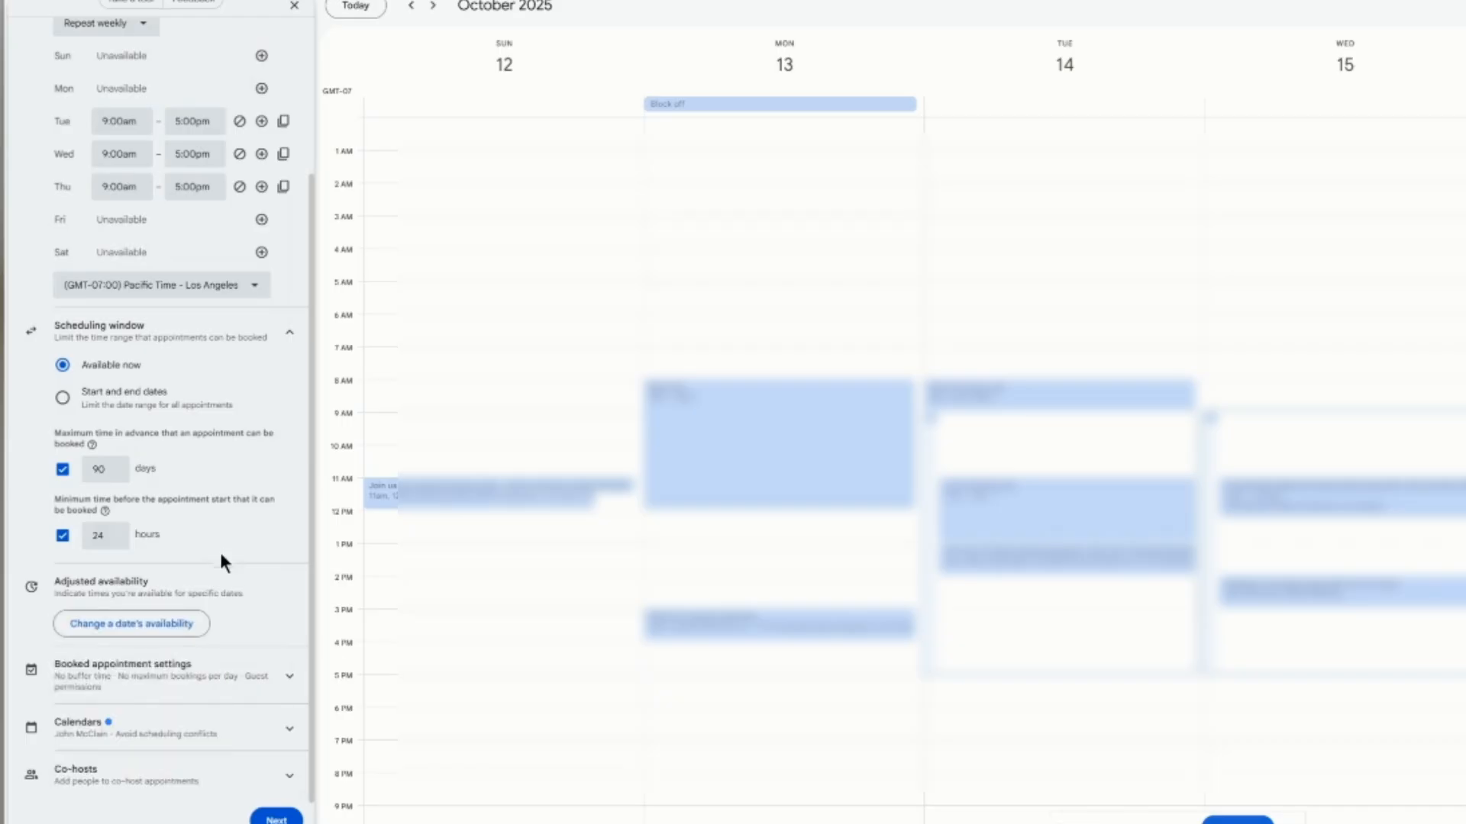
click(120, 678)
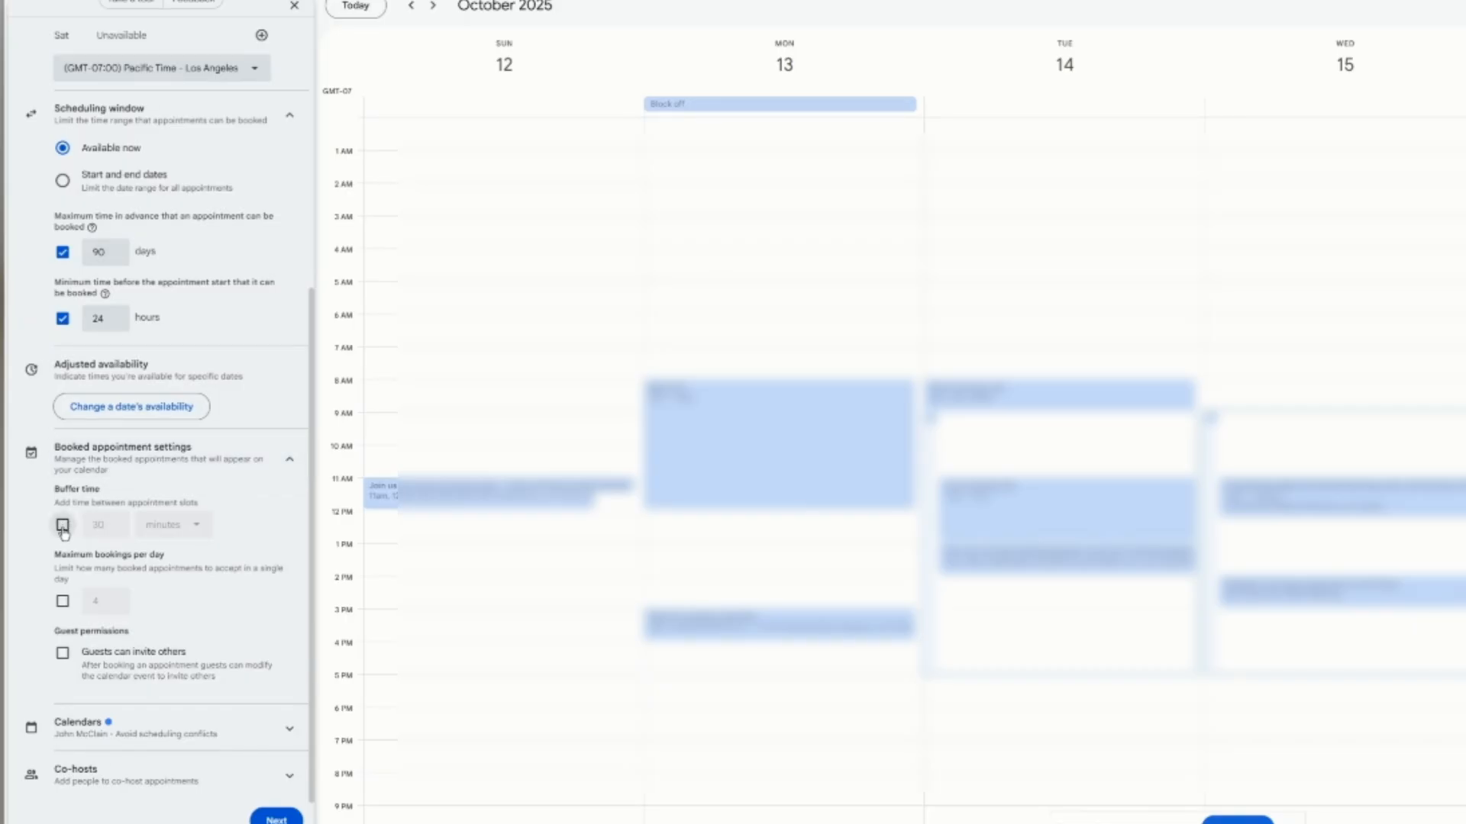
Step: Limit the schedule to a maximum of 1 booking per day
click(63, 603)
click(98, 598)
click(113, 604)
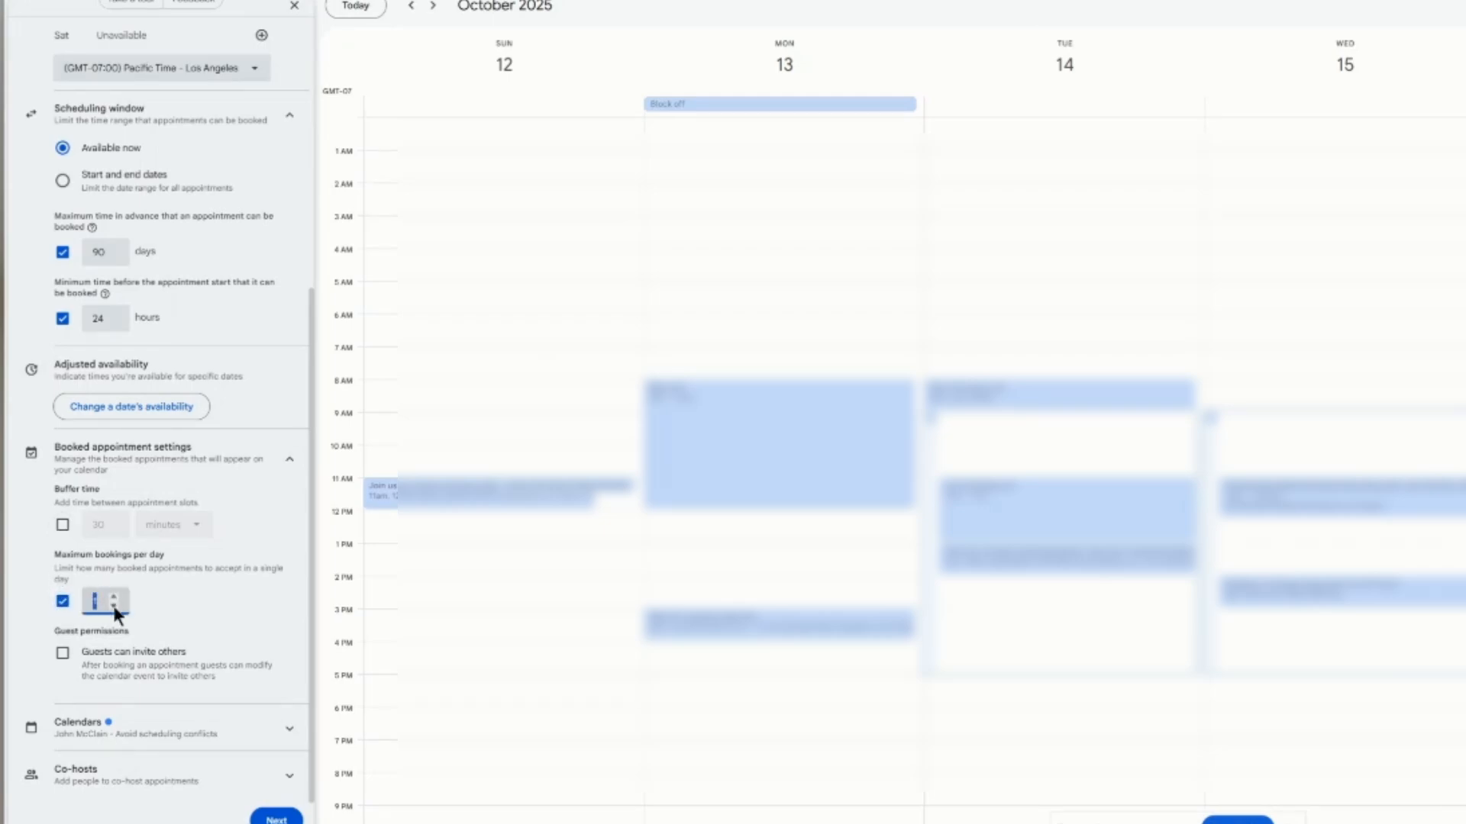
click(189, 605)
click(205, 605)
click(113, 606)
Step: Add a 1-hour buffer time between appointments
click(63, 524)
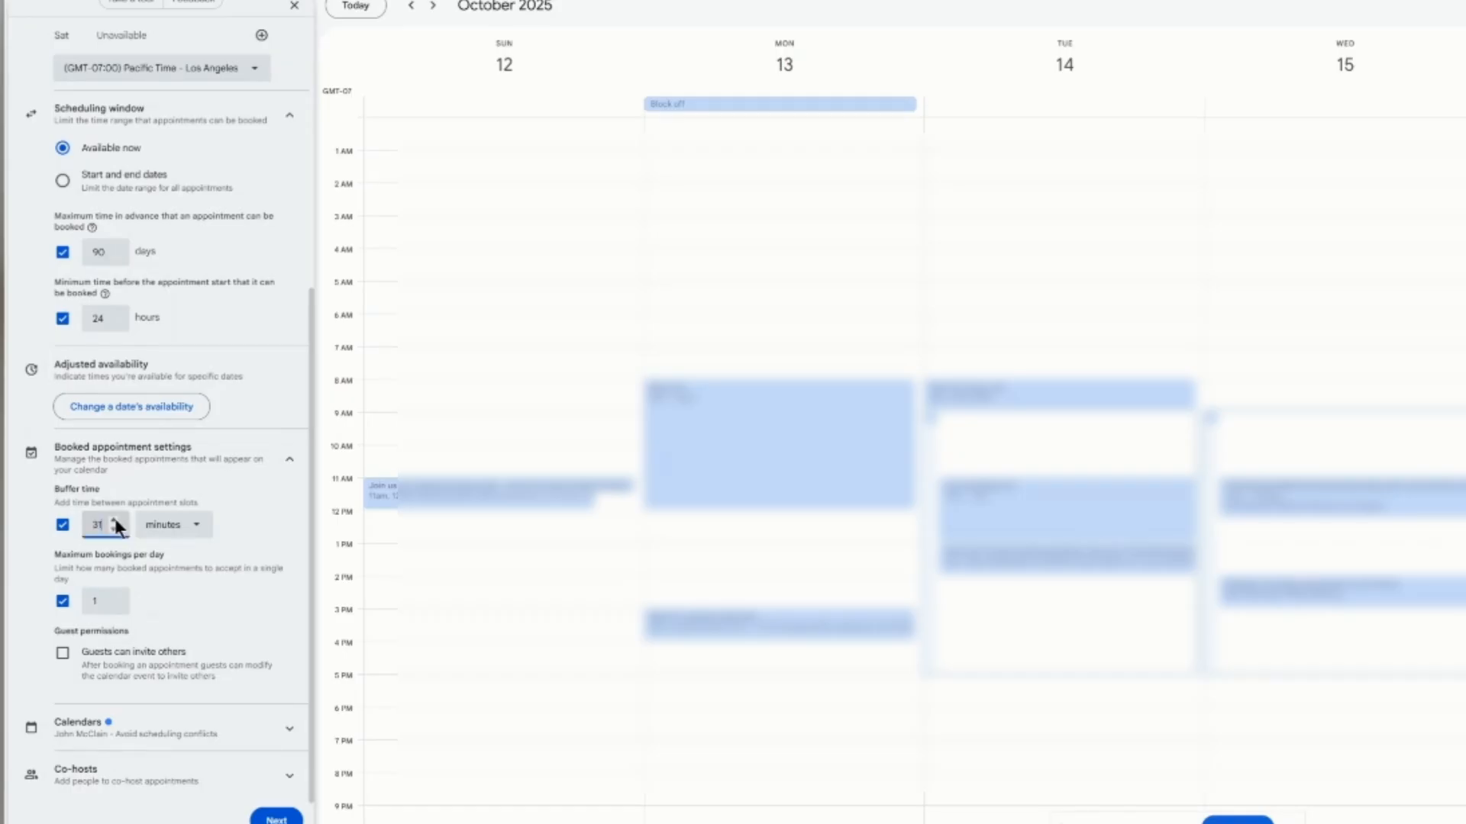
click(99, 525)
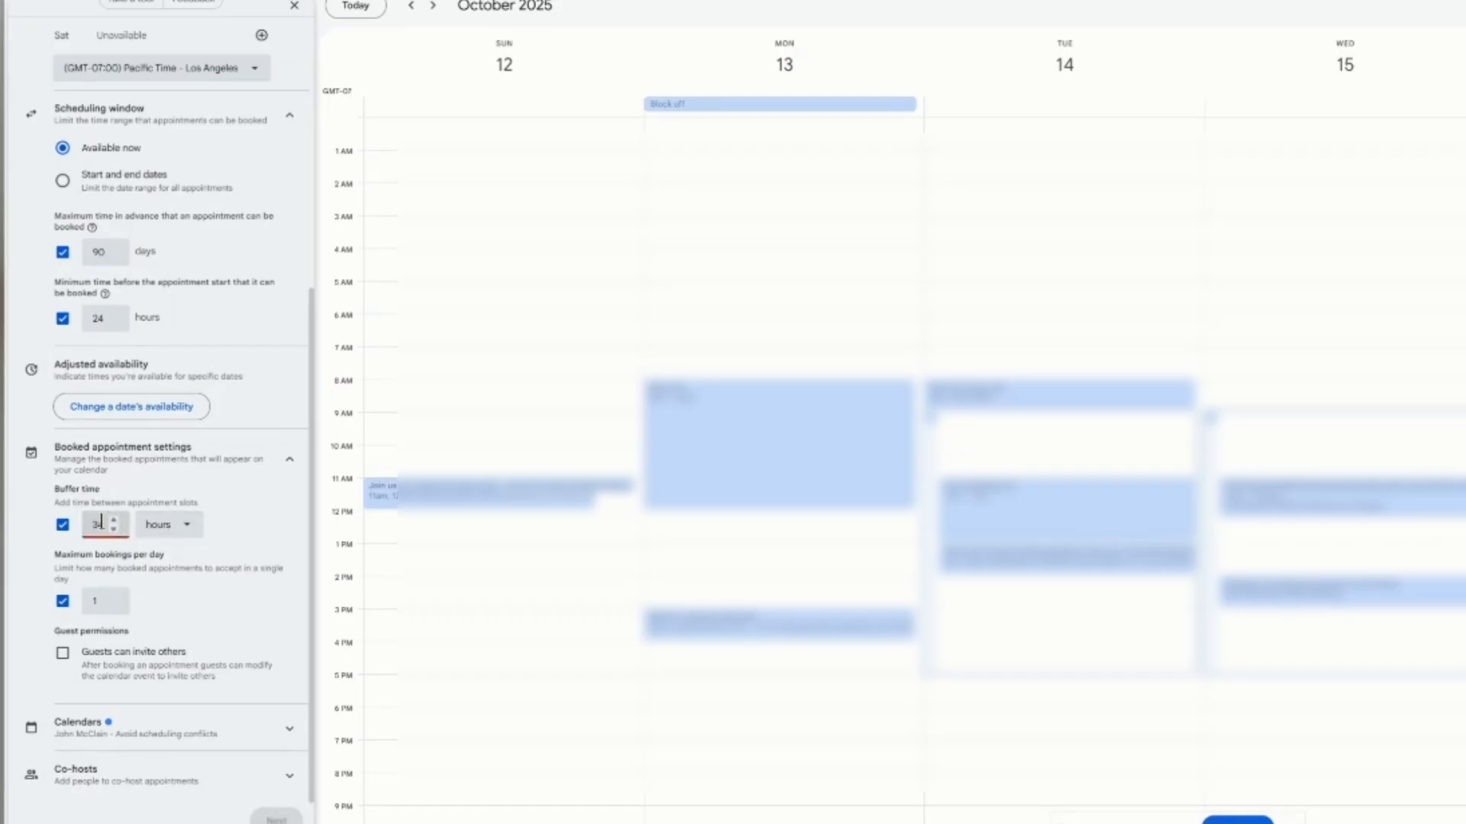
double_click(101, 524)
text(1)
click(245, 511)
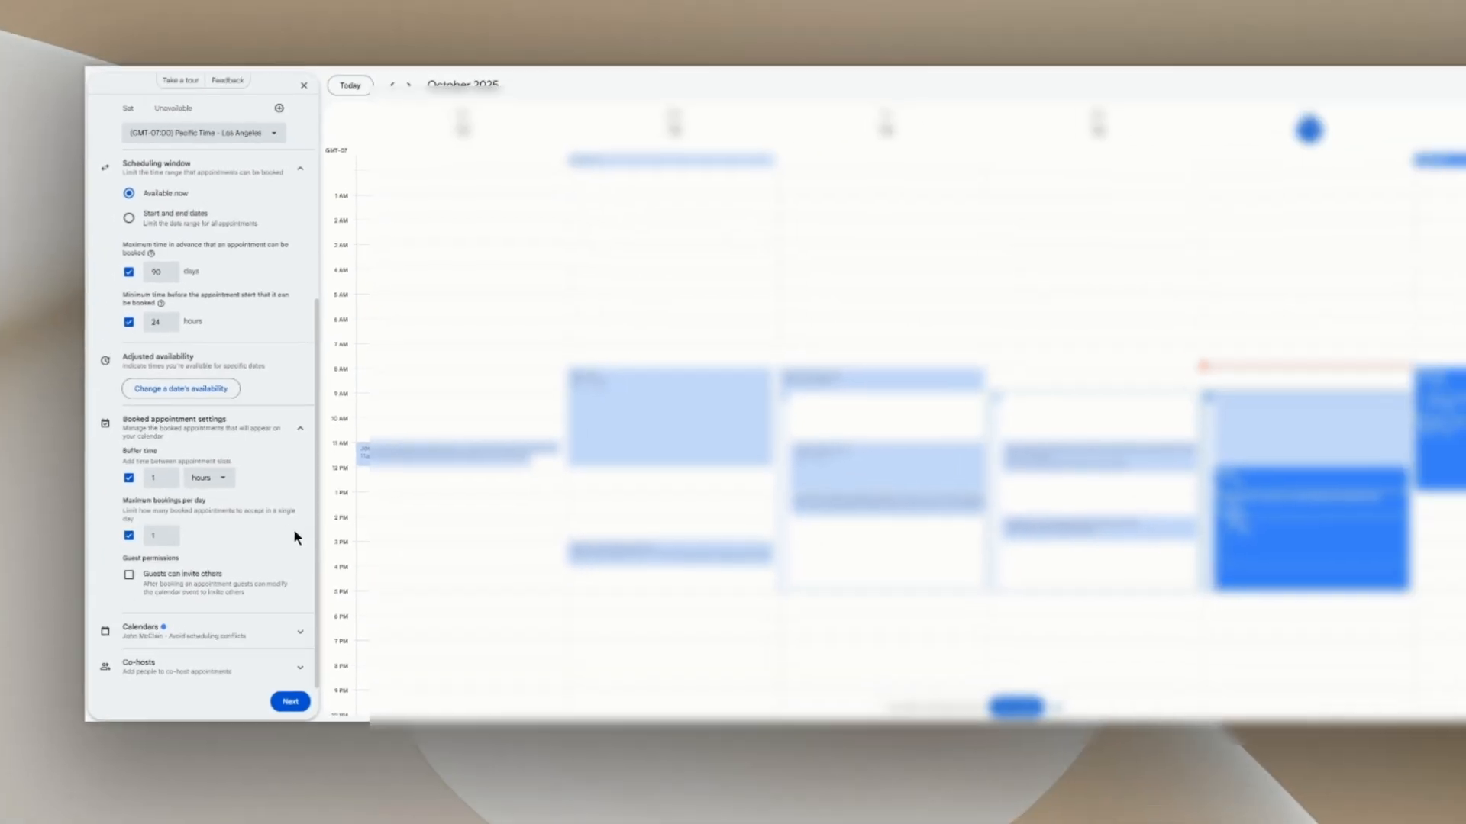
Step: Review the Calendars and Co-hosts sections and keep availability repeating weekly
click(273, 629)
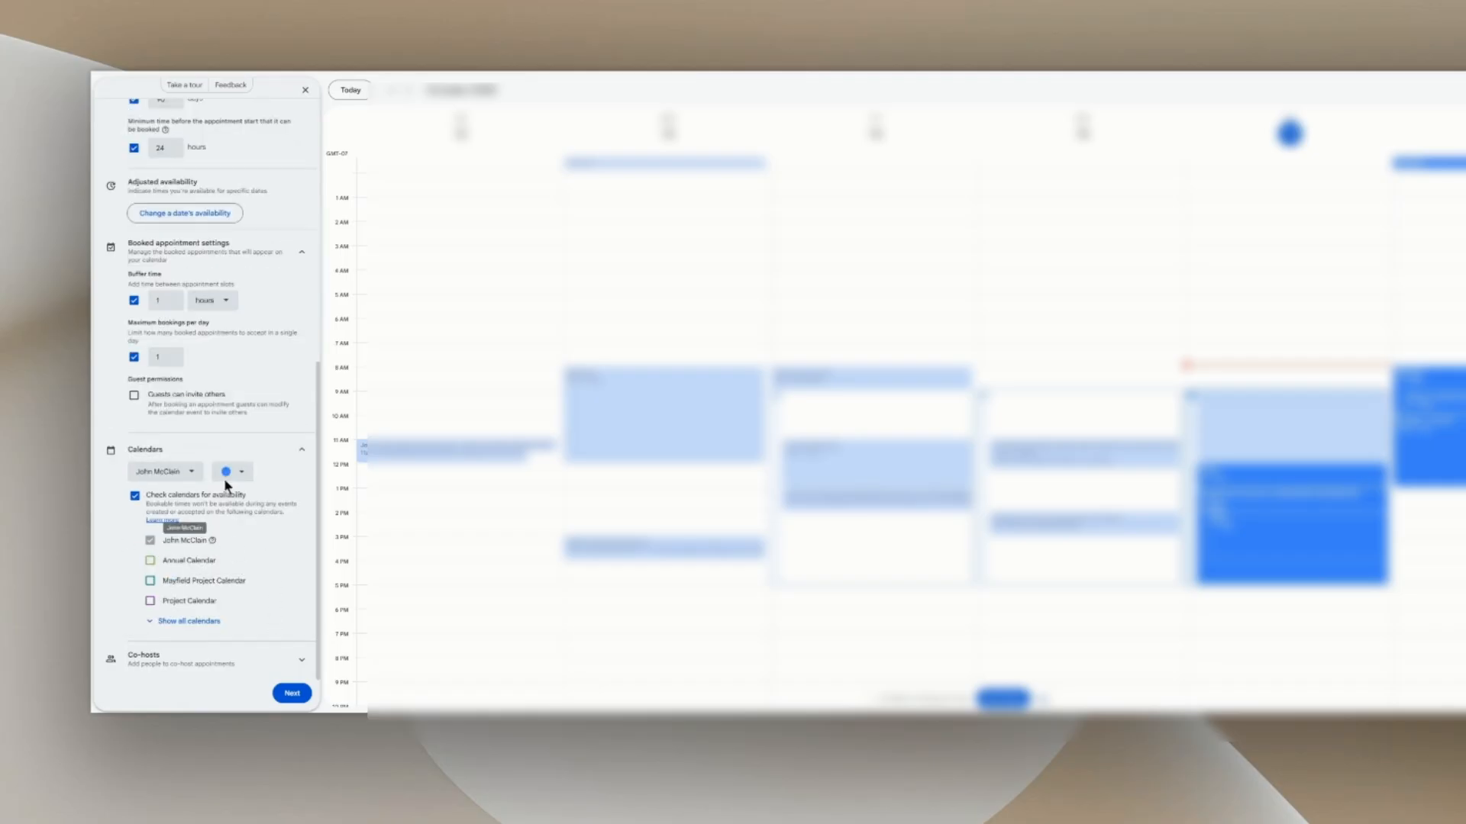
click(187, 658)
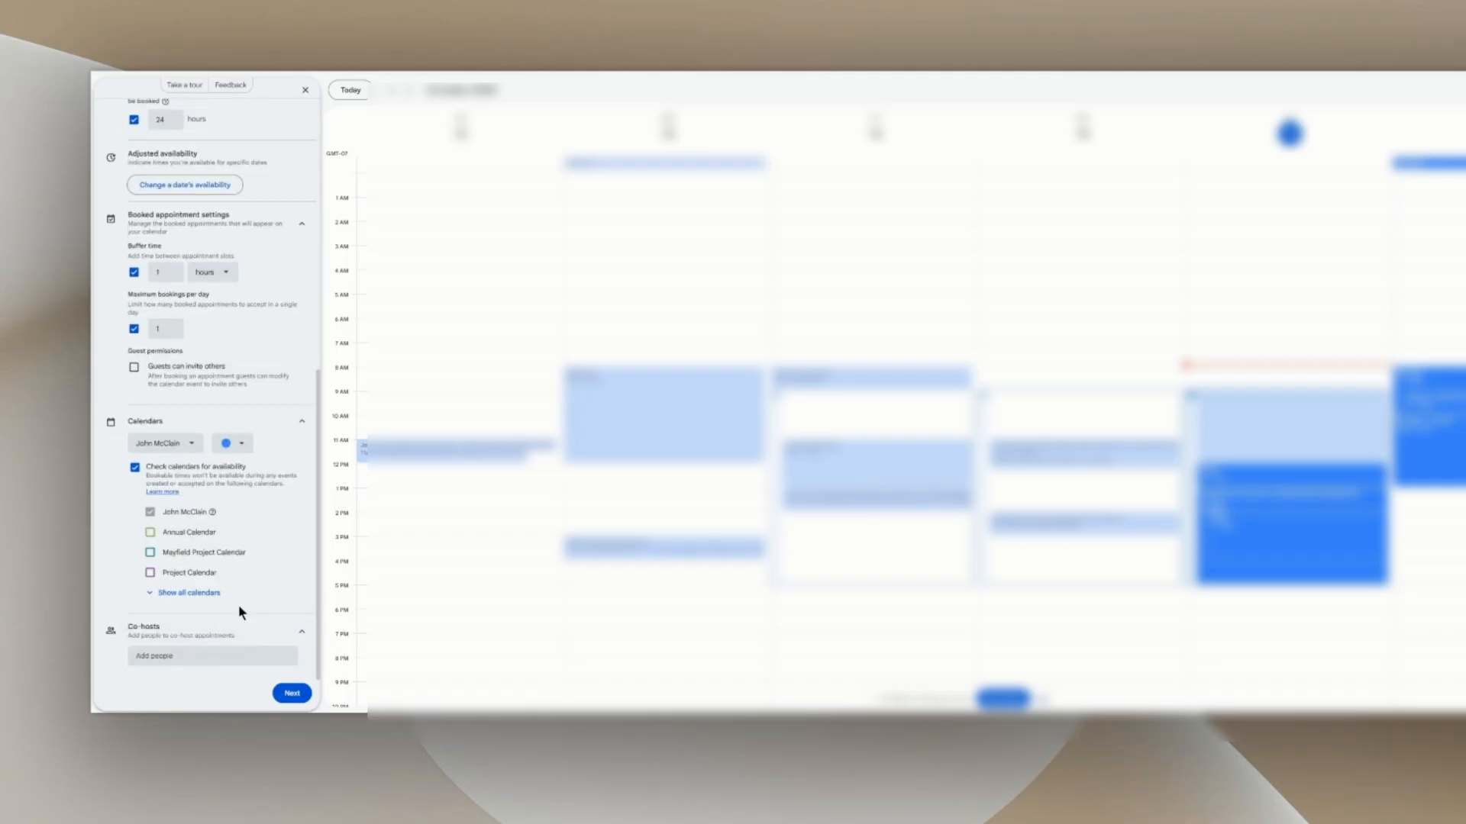
click(203, 656)
scroll(233, 425, up, 3)
scroll(233, 425, up, 3)
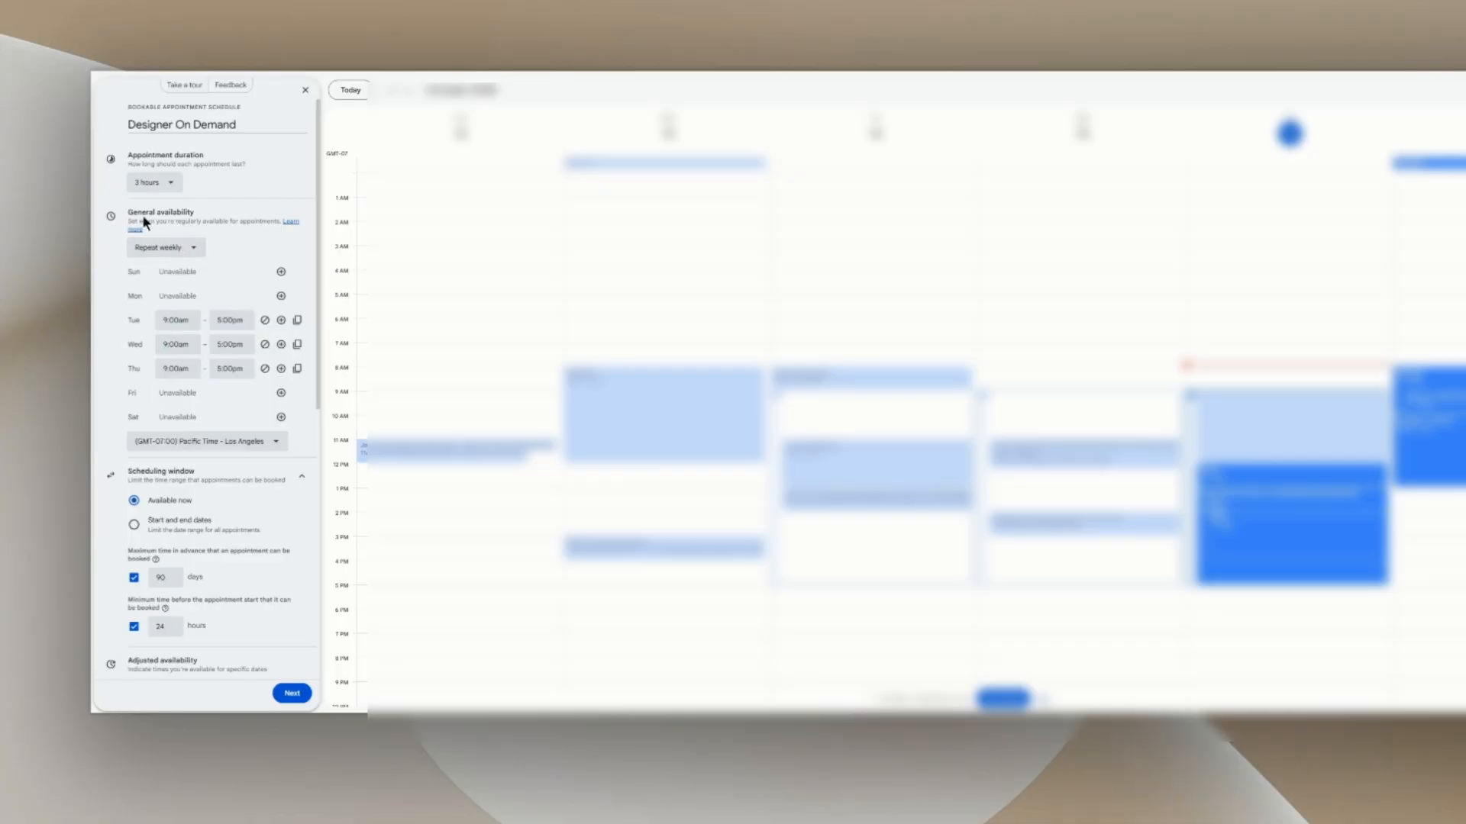
click(196, 249)
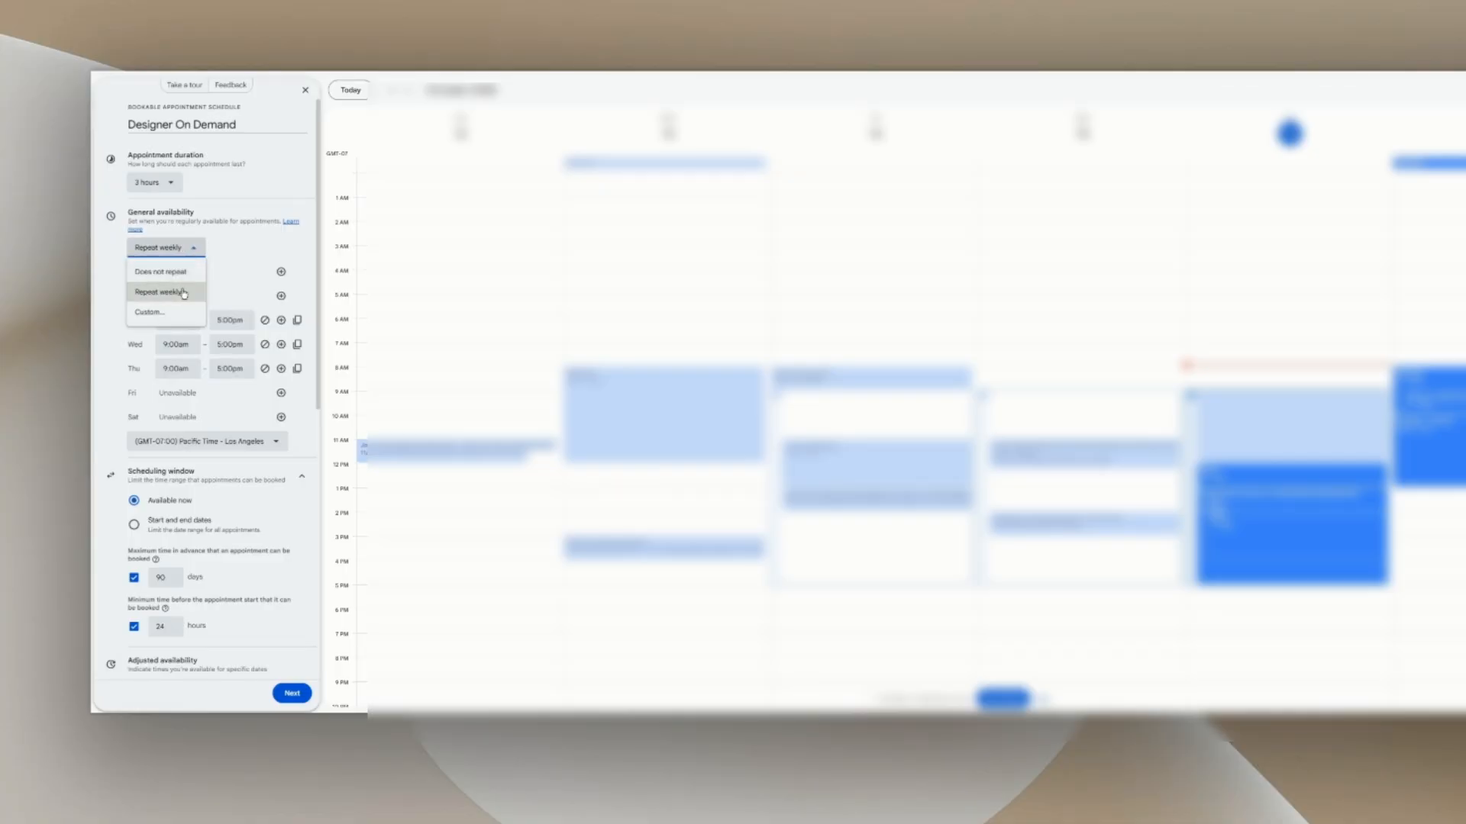
click(238, 258)
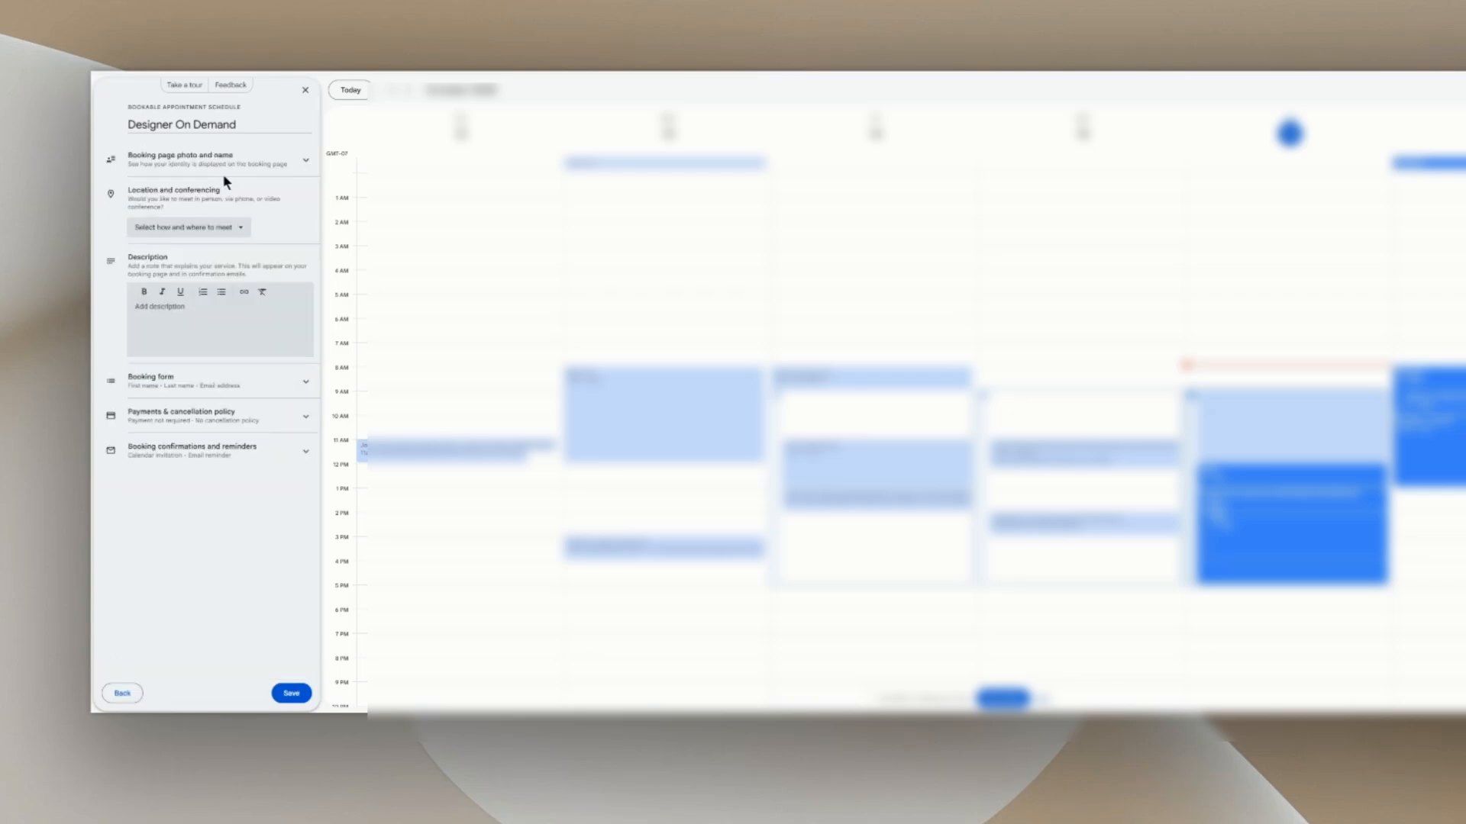
Step: Set the meeting location to In-person meeting with a Clients Address field
click(222, 171)
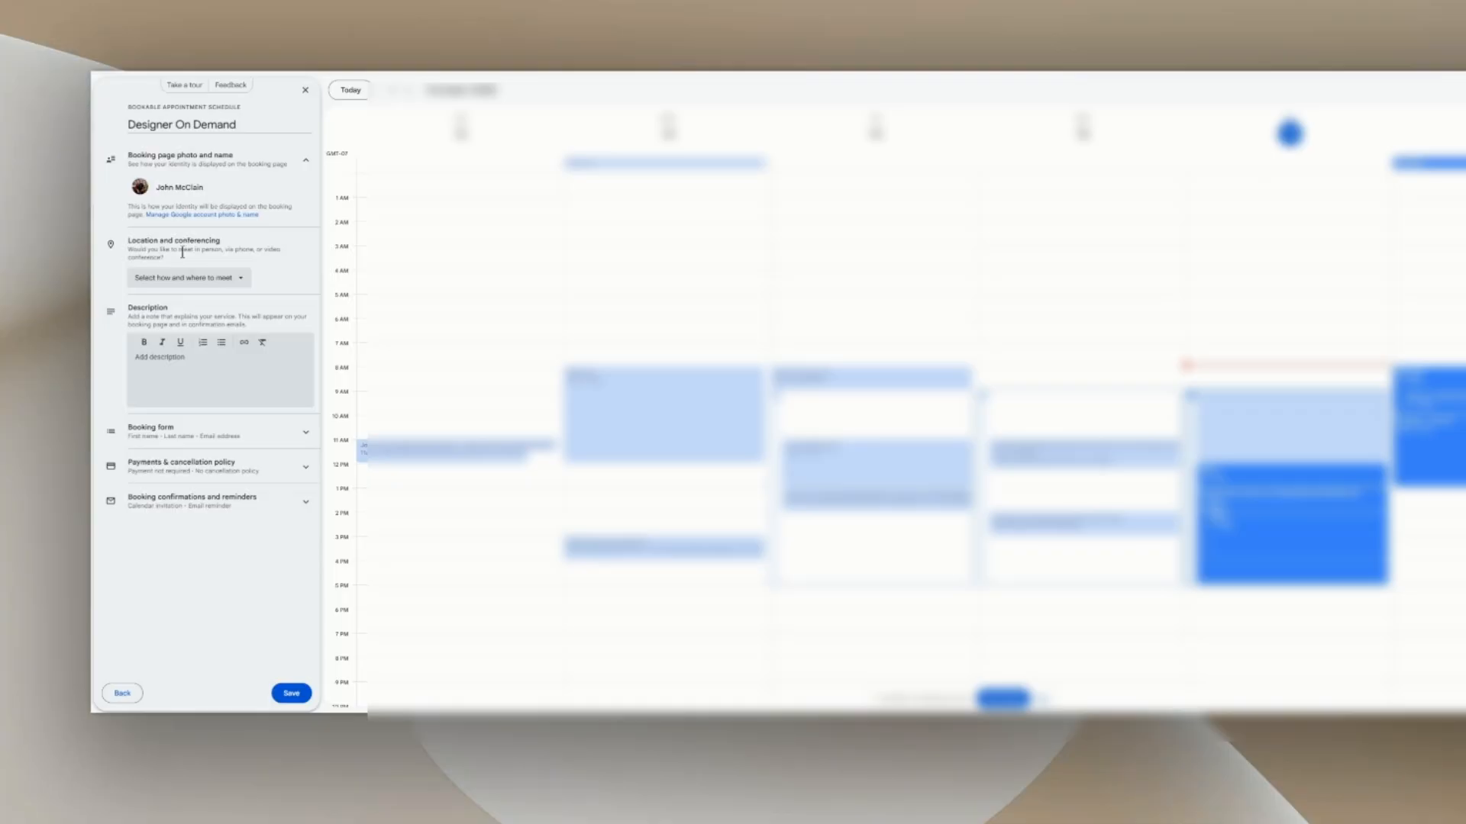
click(235, 281)
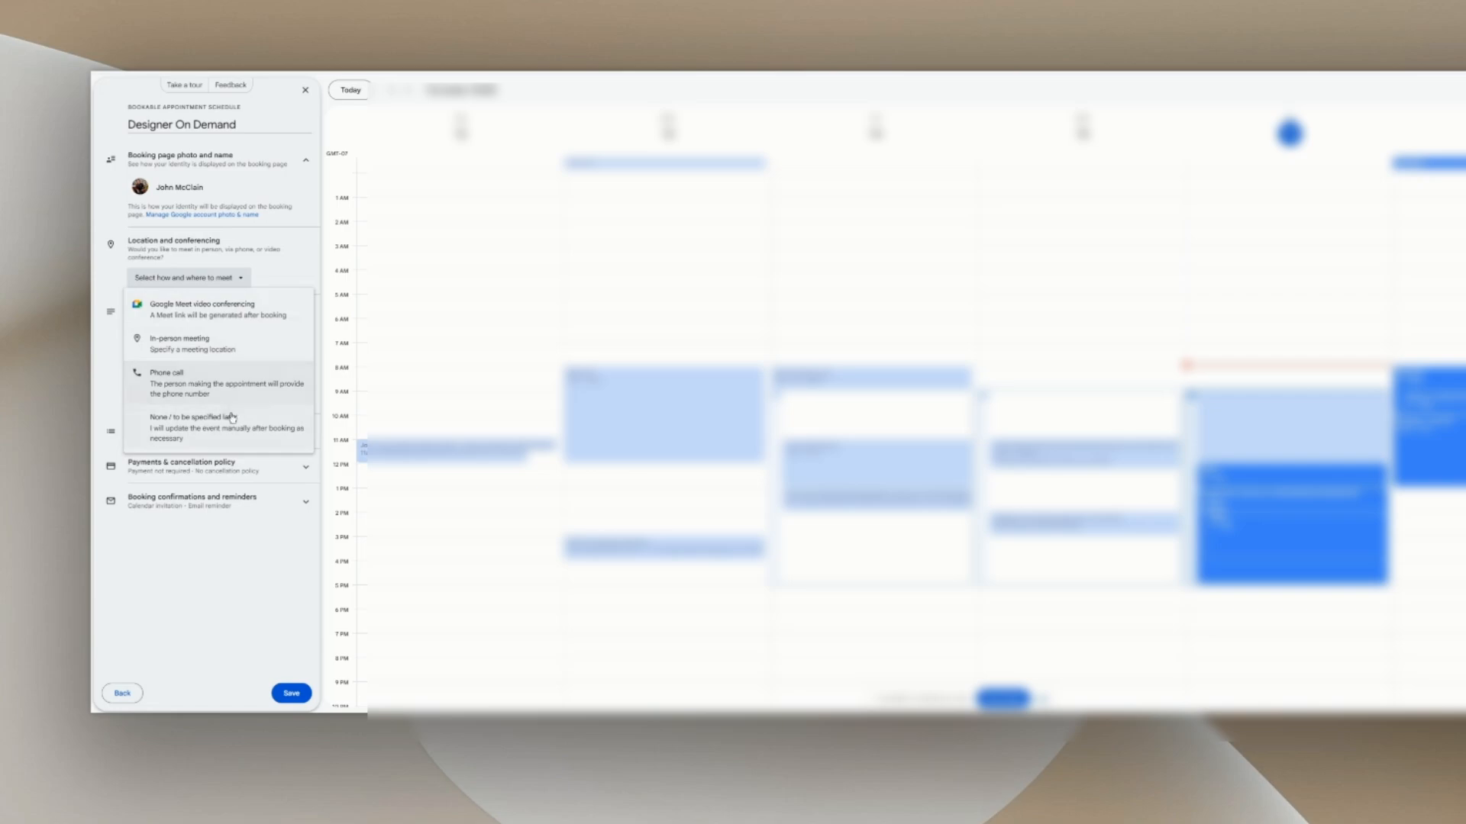
click(212, 346)
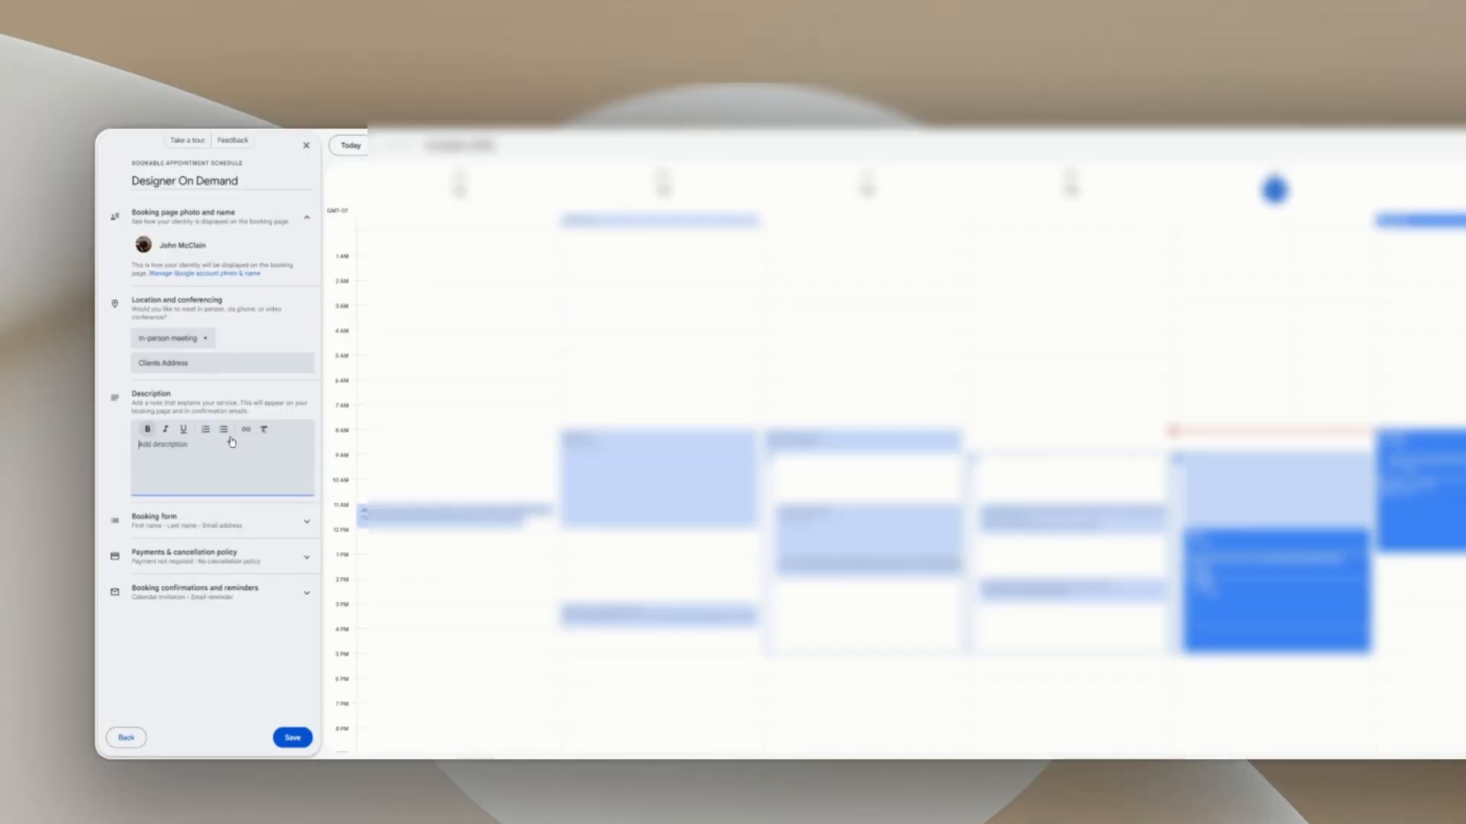
Step: Paste the prepared 3-Hour Design Consultation text into the Description box
click(231, 443)
key(ctrl+v)
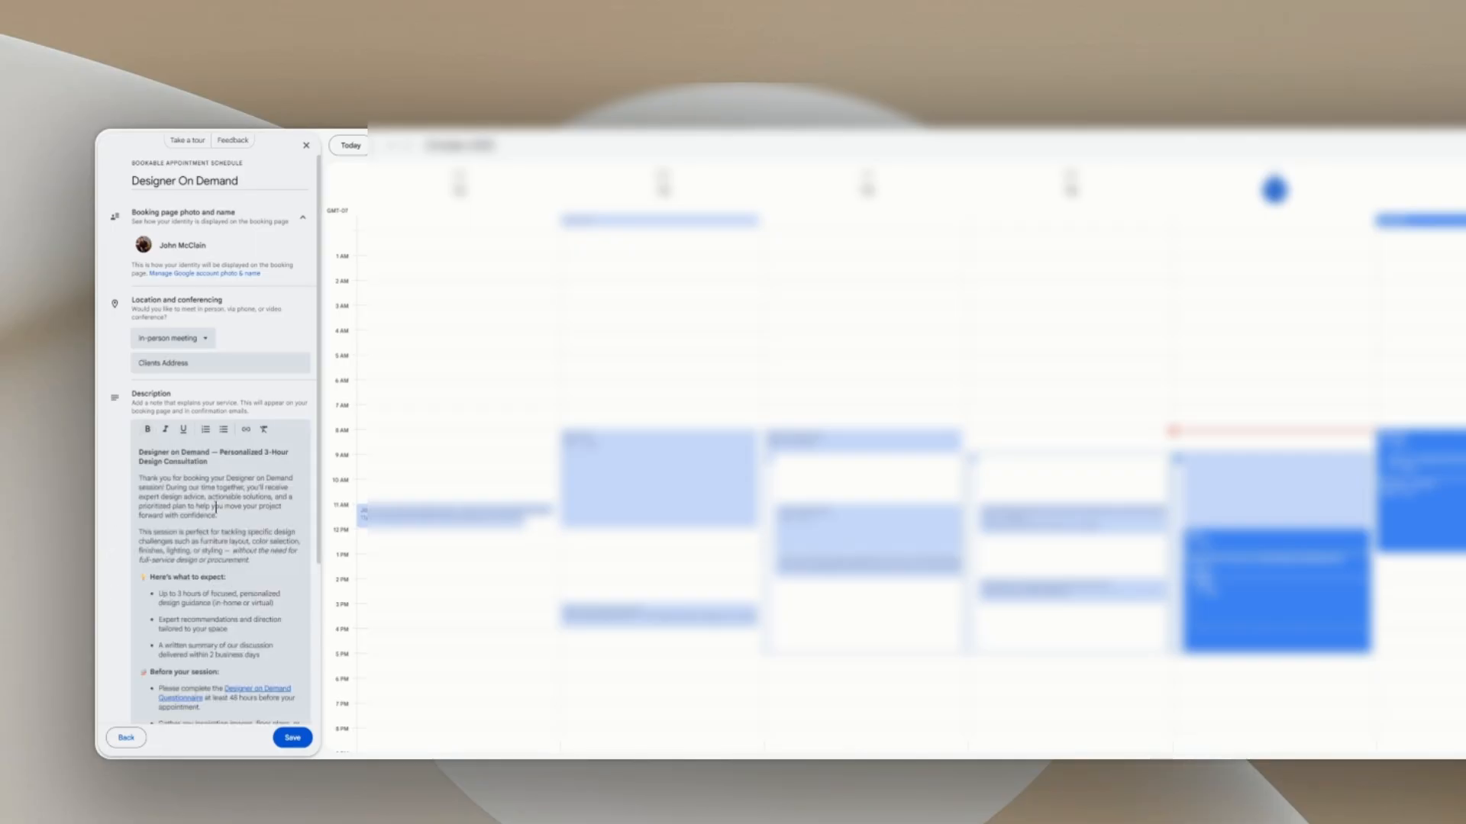
scroll(240, 501, down, 3)
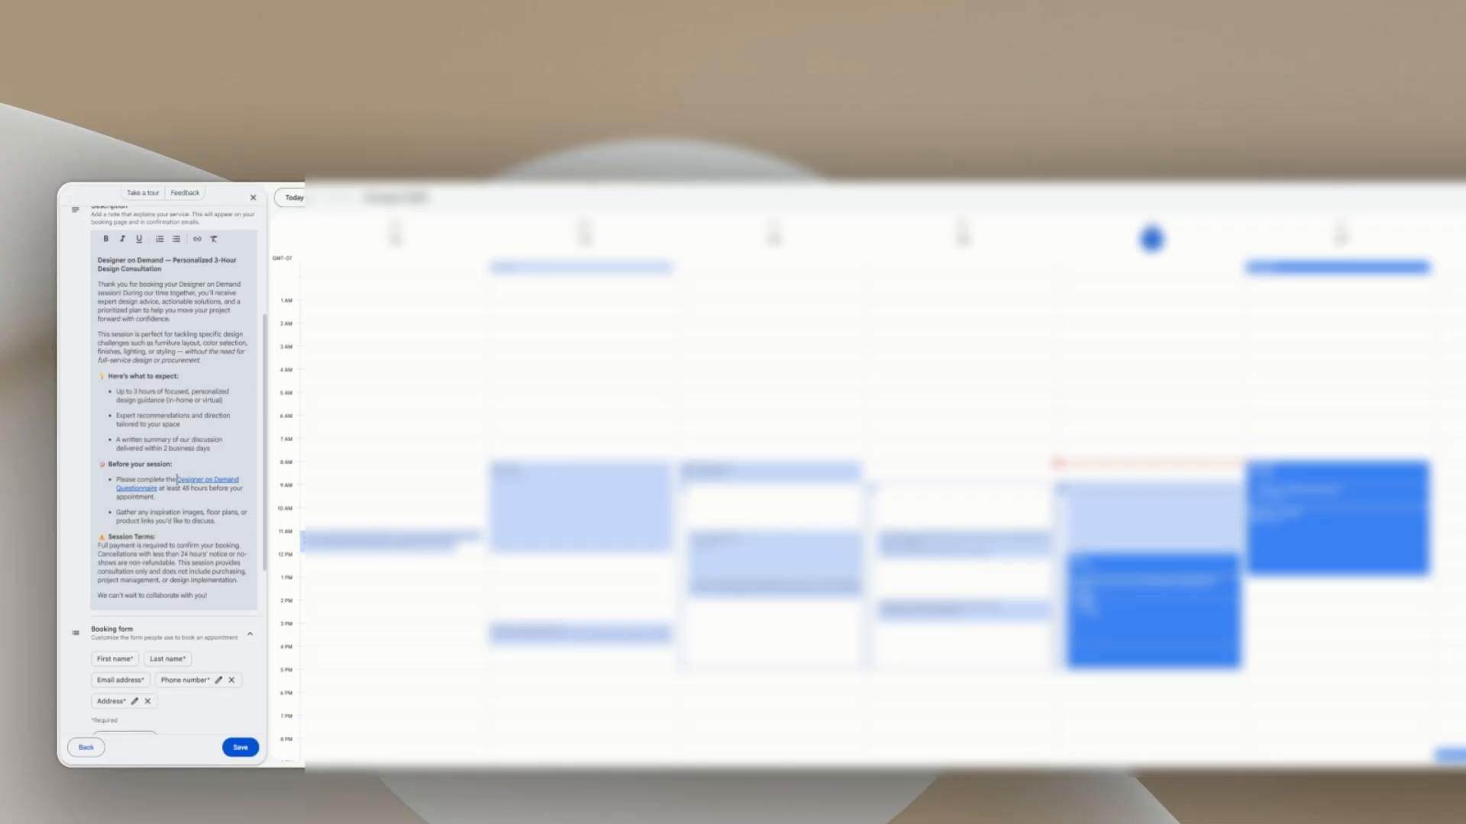
drag(177, 479, 158, 489)
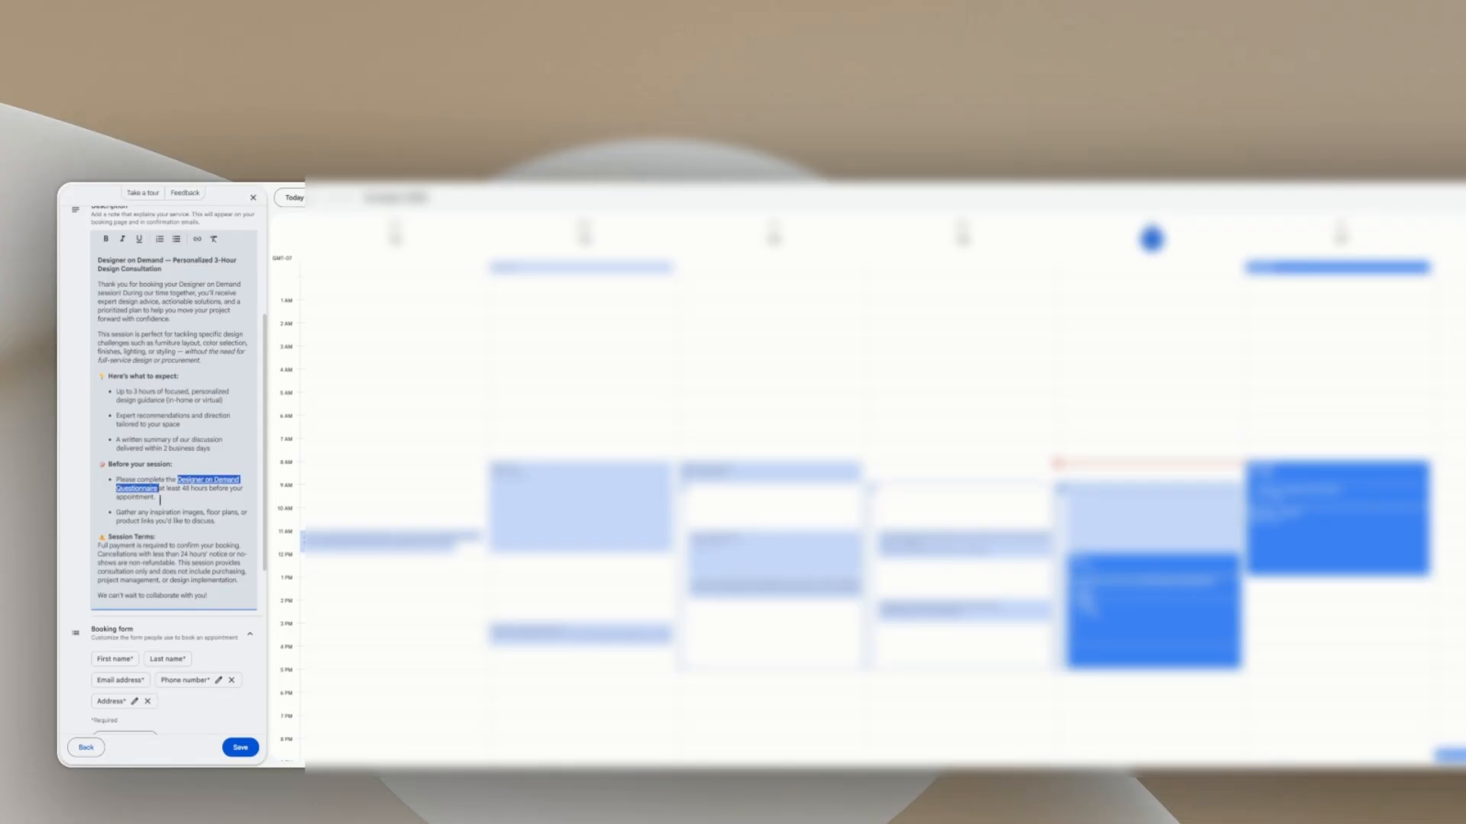
click(197, 240)
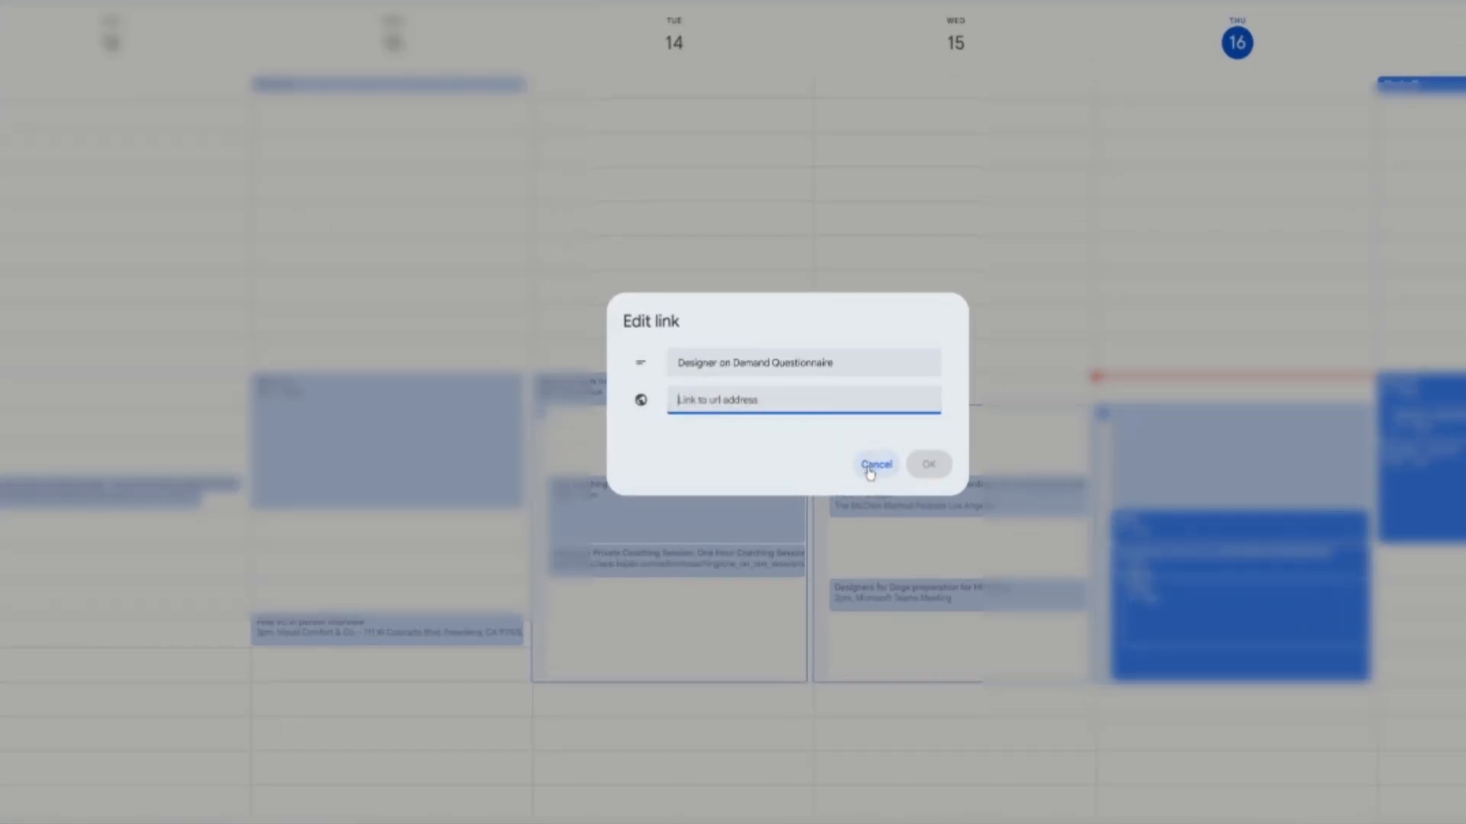
click(871, 467)
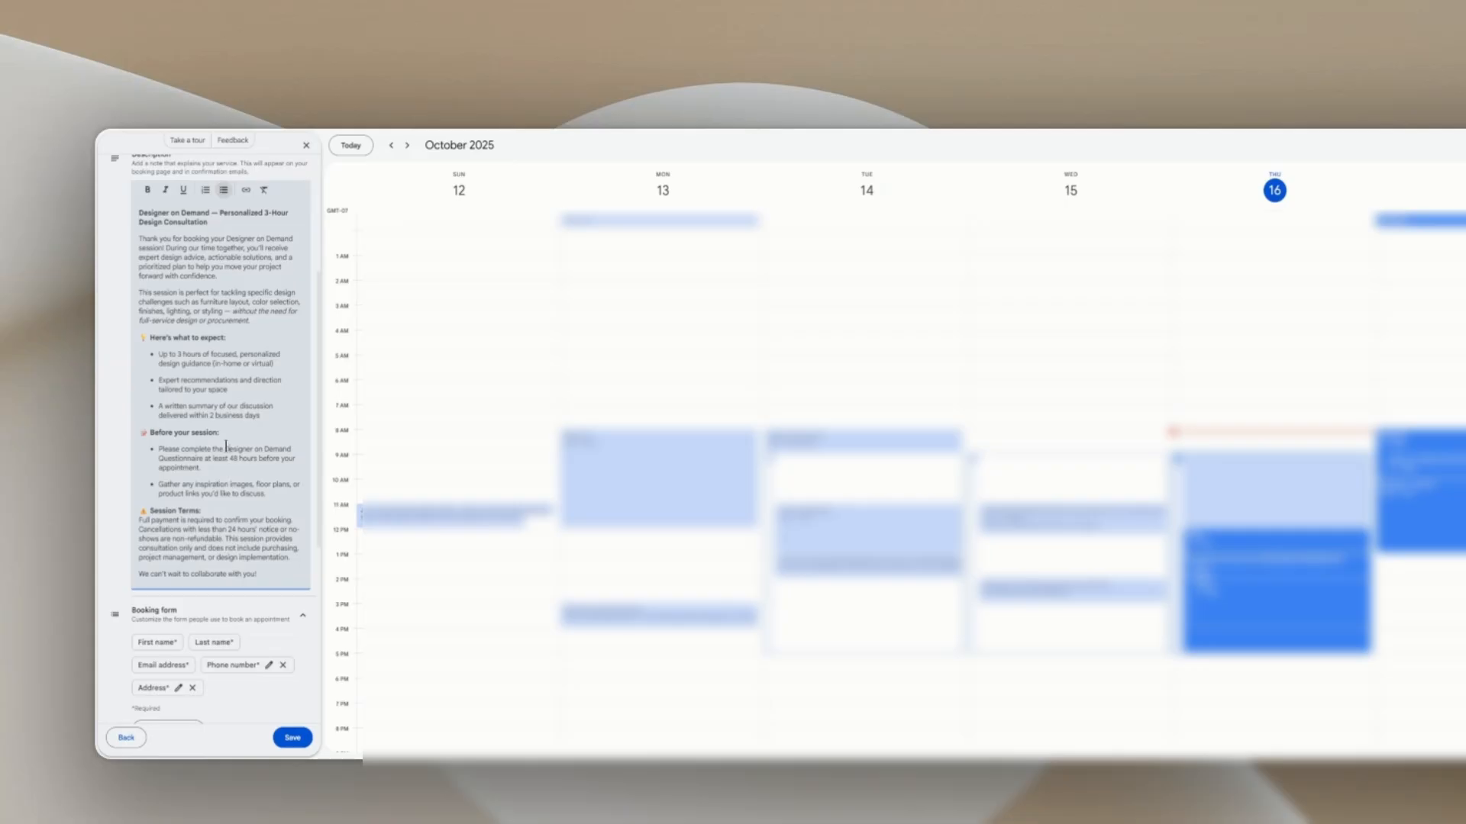
mouse_move(225, 446)
mouse_down()
mouse_move(268, 449)
mouse_move(204, 459)
mouse_up()
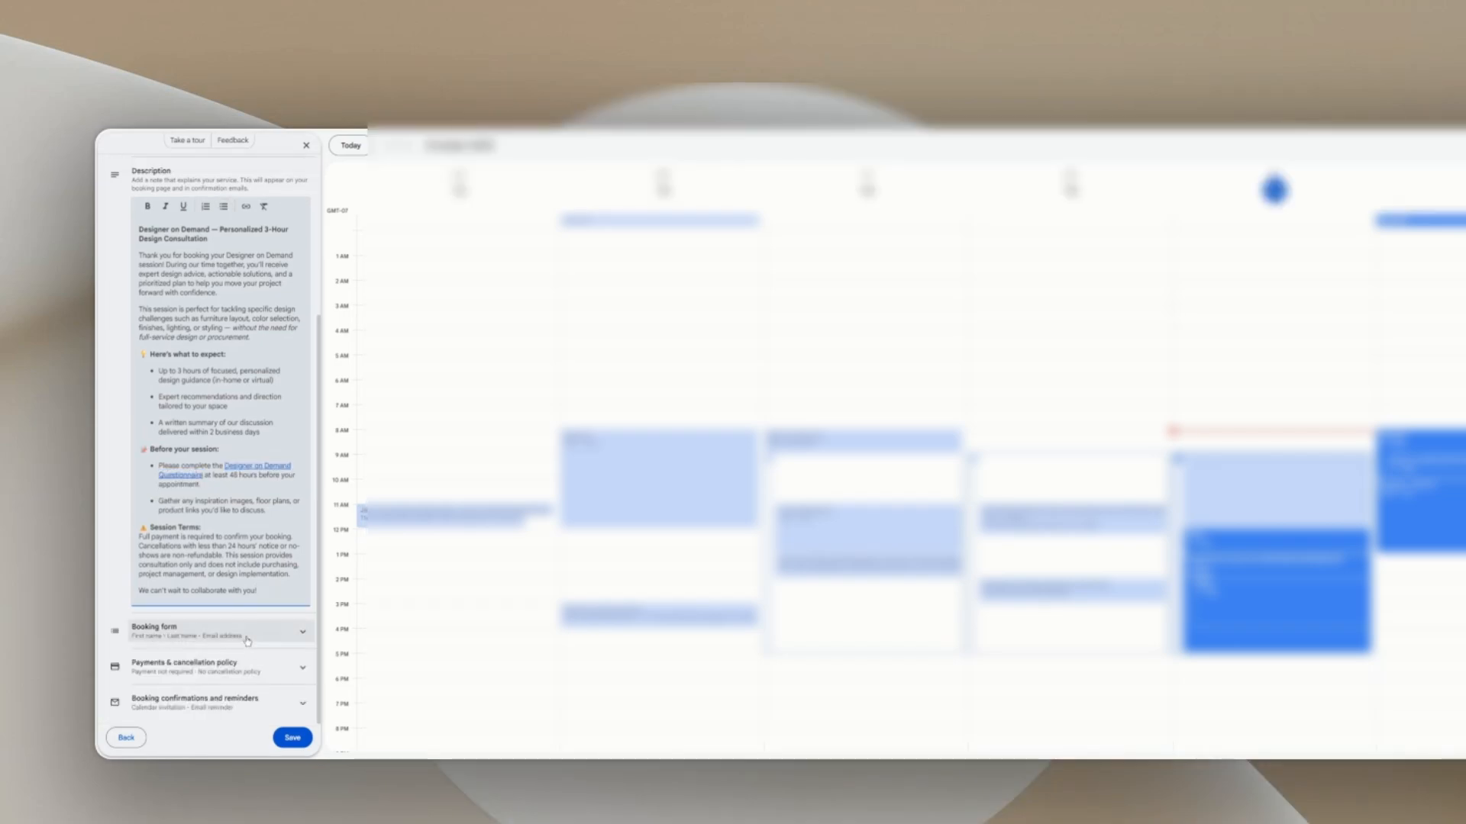
Step: Add a required Phone number field to the booking form
scroll(245, 637, down, 2)
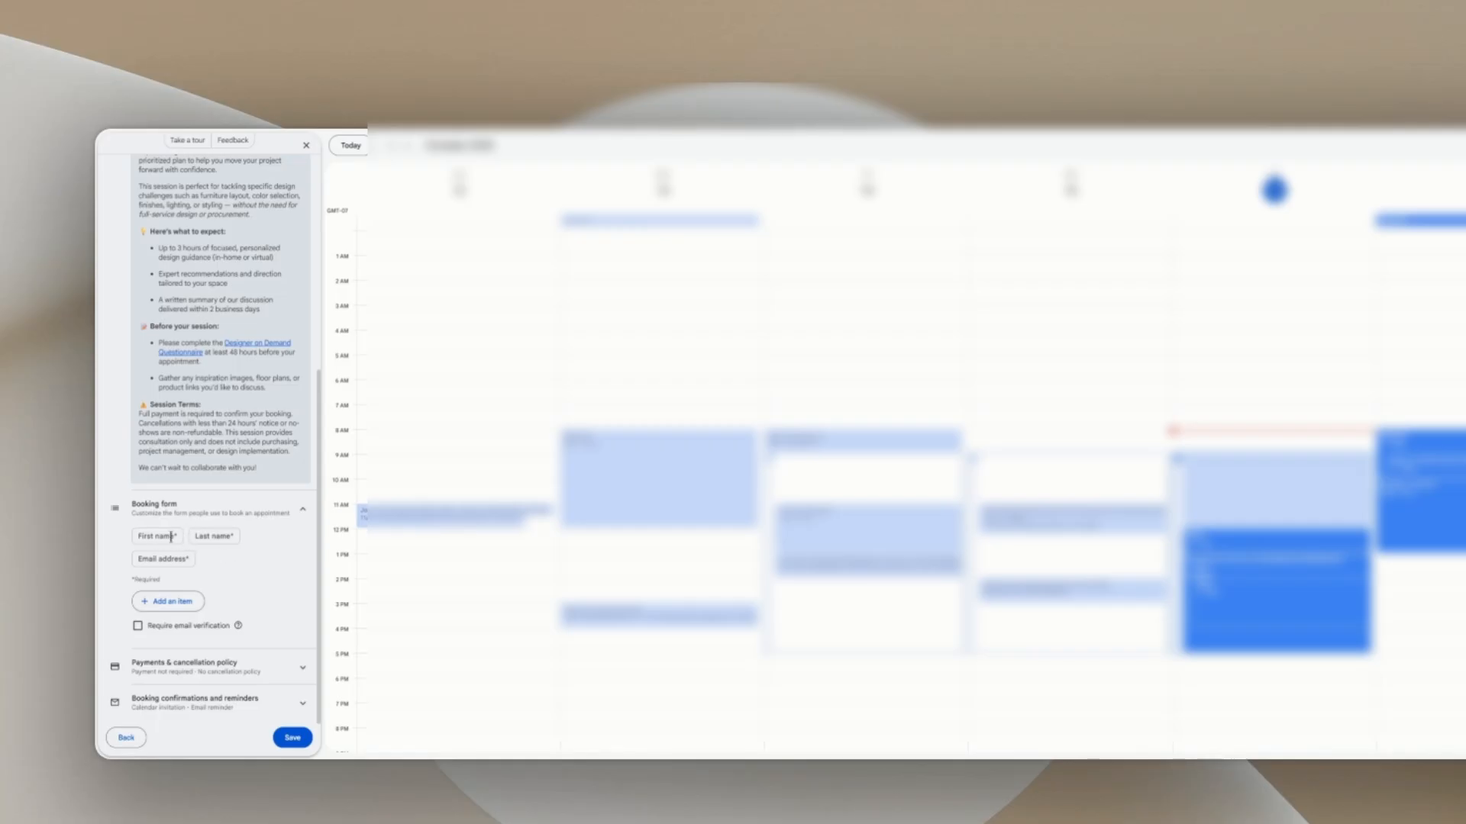
click(168, 603)
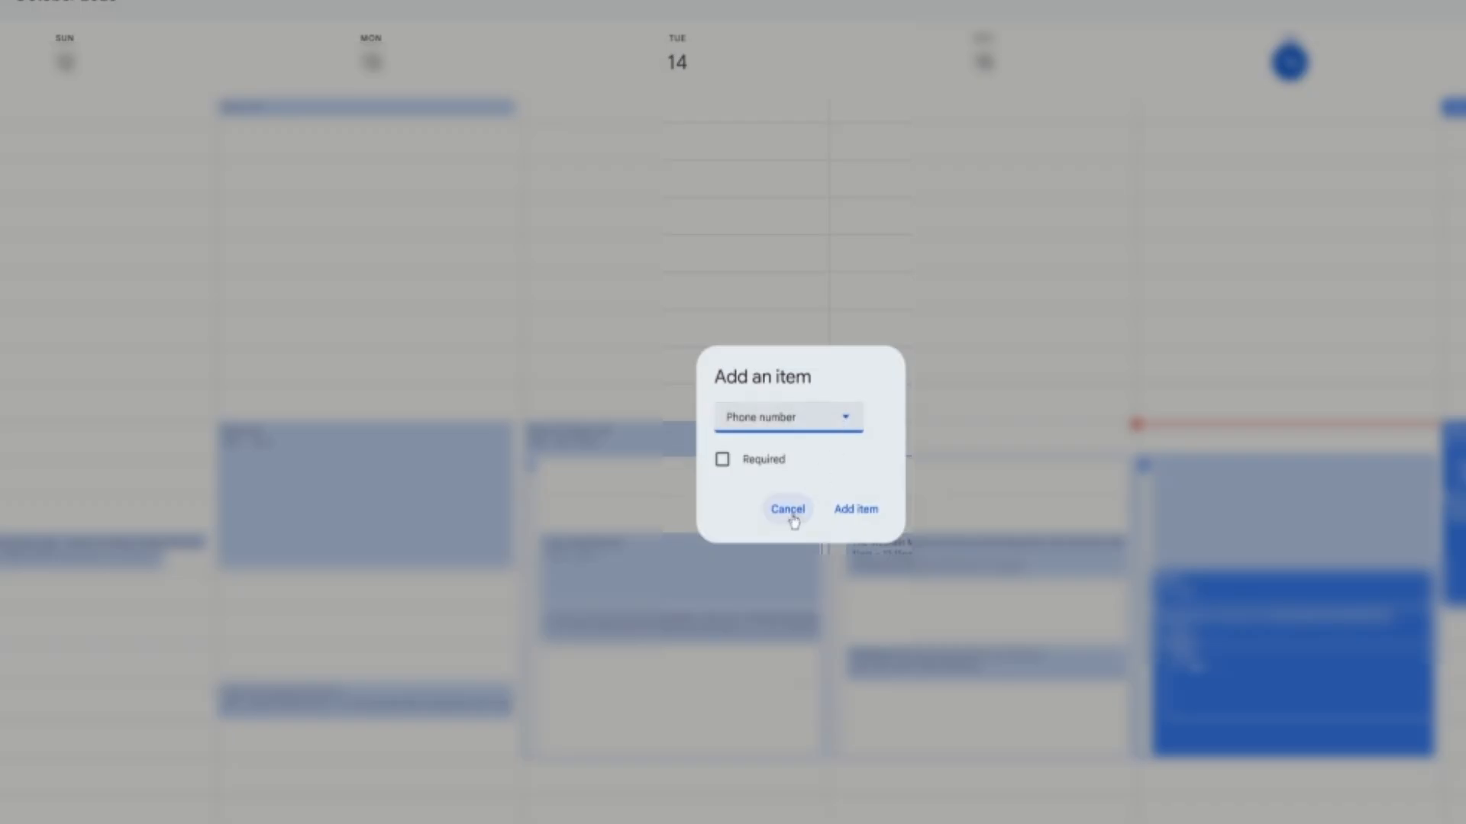
click(729, 459)
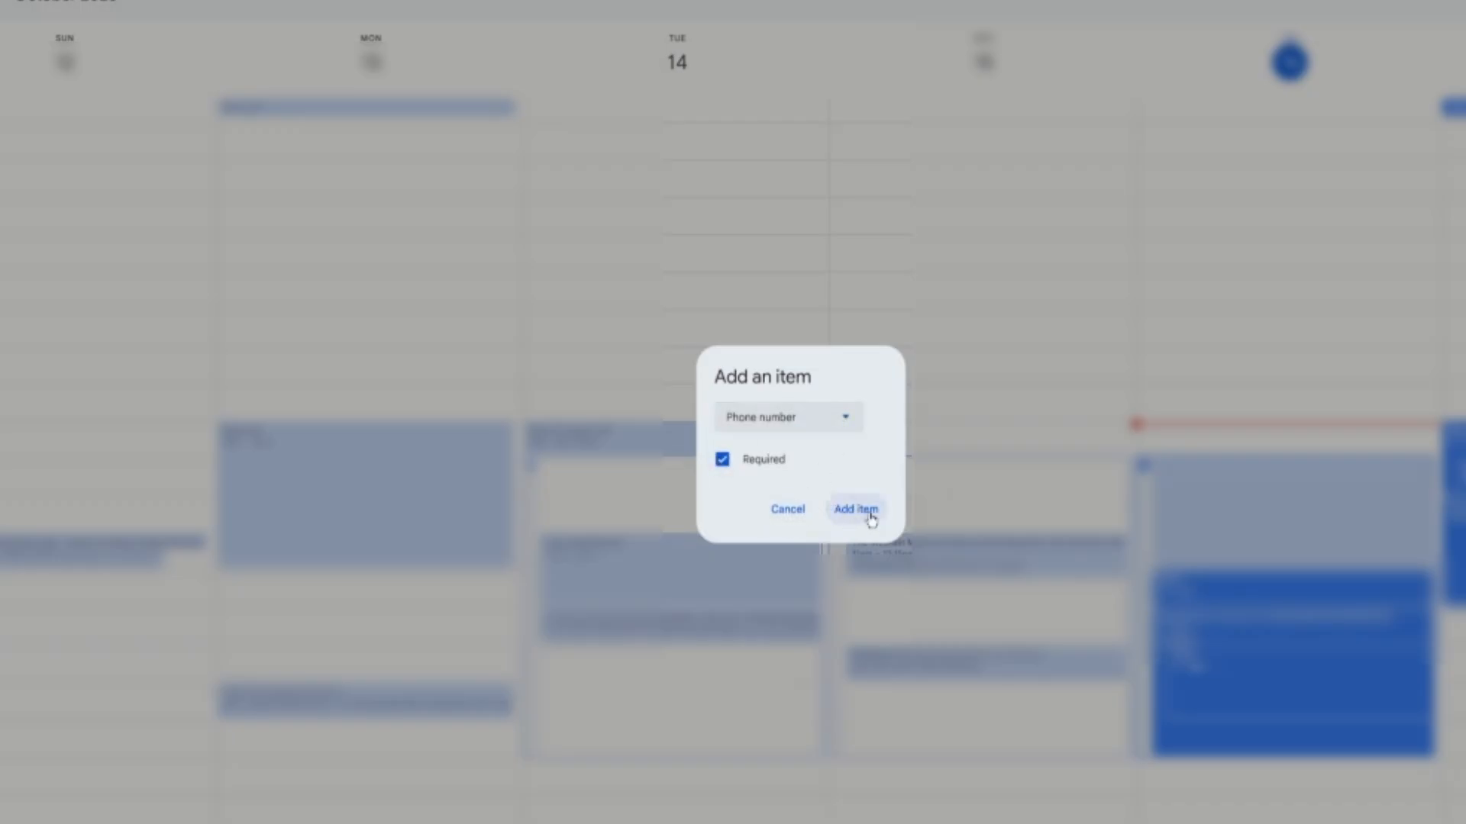
click(868, 514)
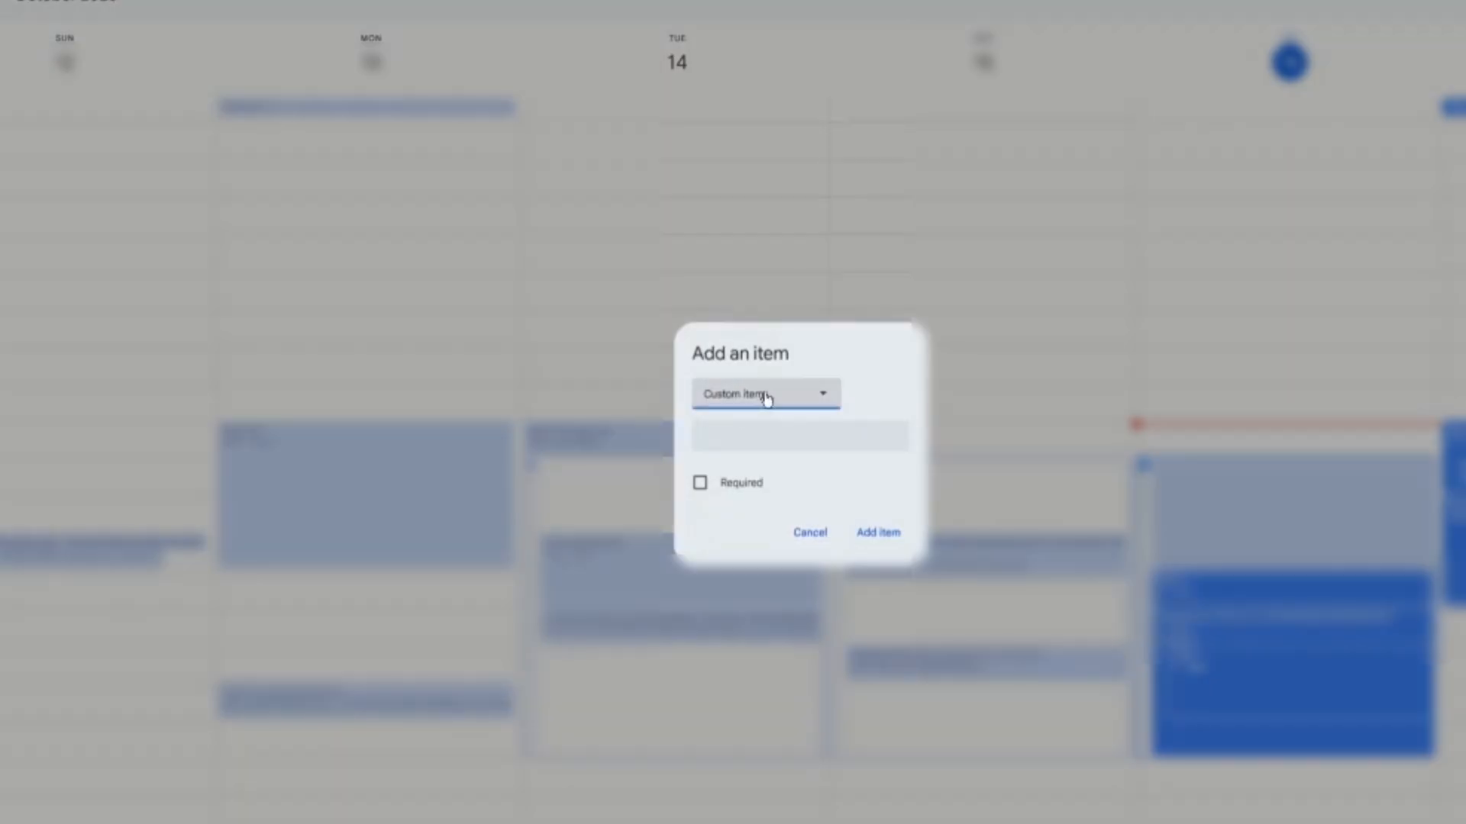
Step: Add a required custom booking form field named 'Address'
click(762, 394)
click(785, 462)
click(800, 433)
text(Address)
click(700, 482)
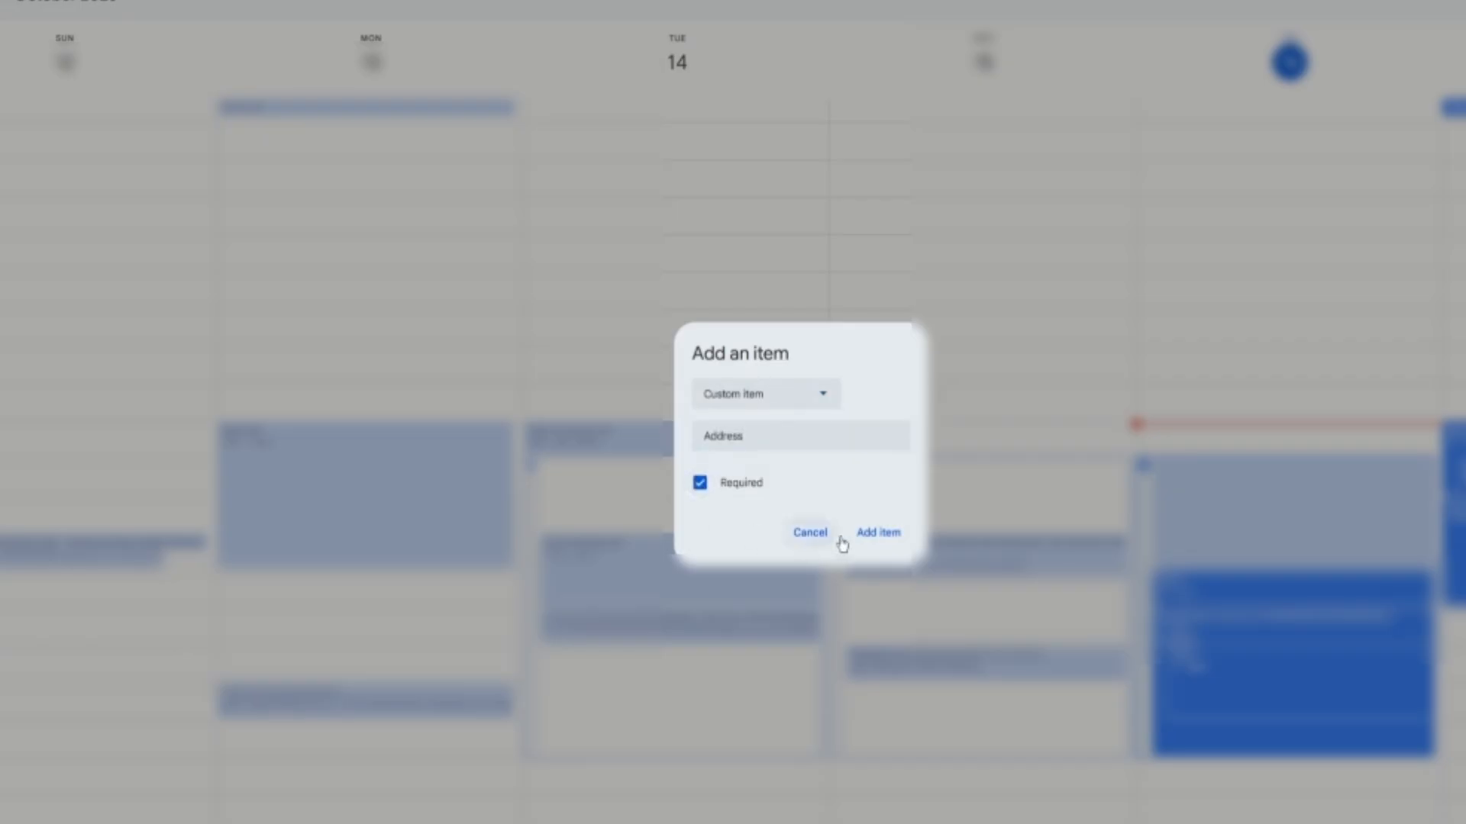
click(878, 533)
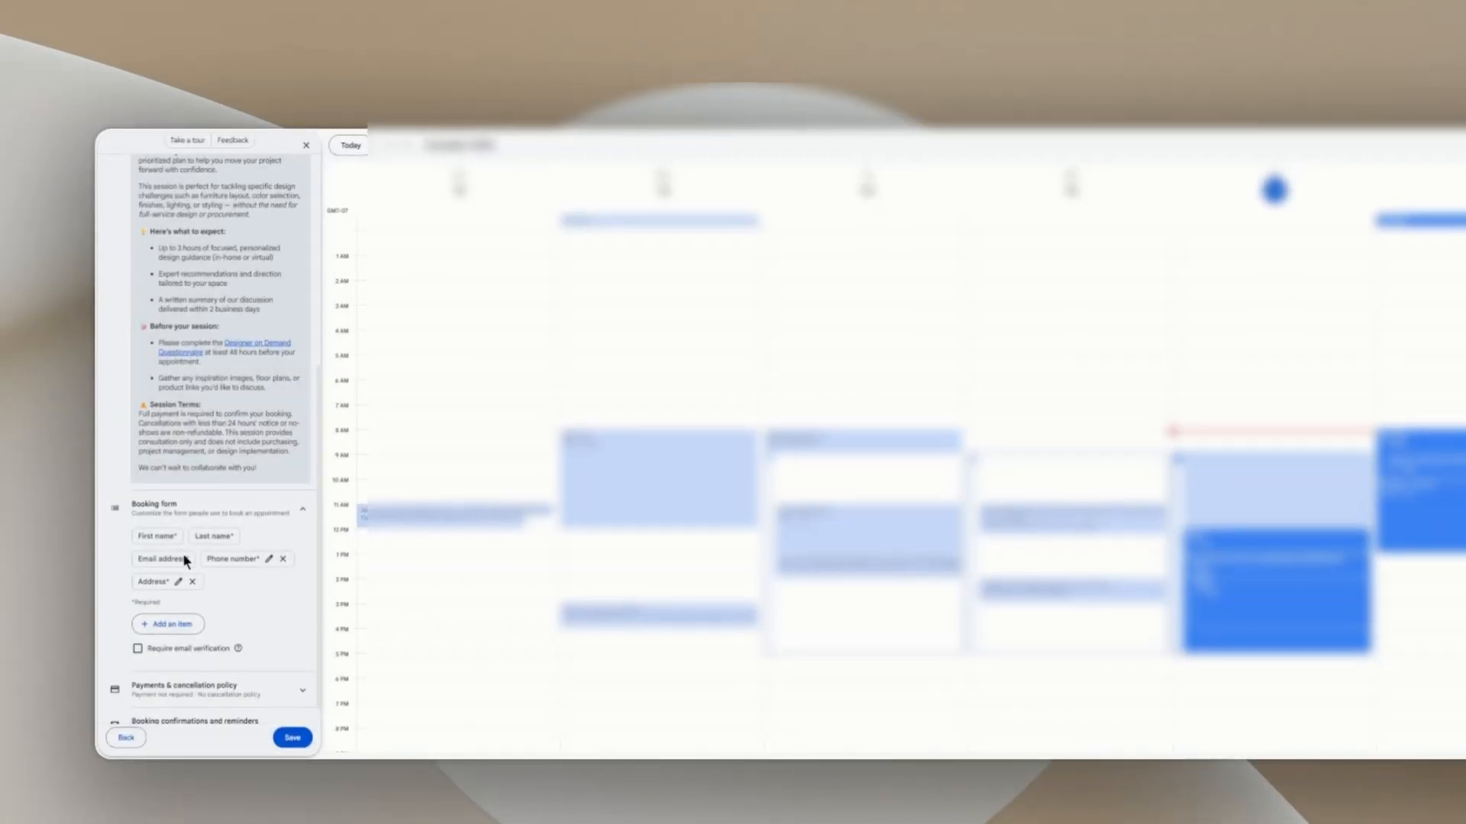
scroll(310, 632, down, 1)
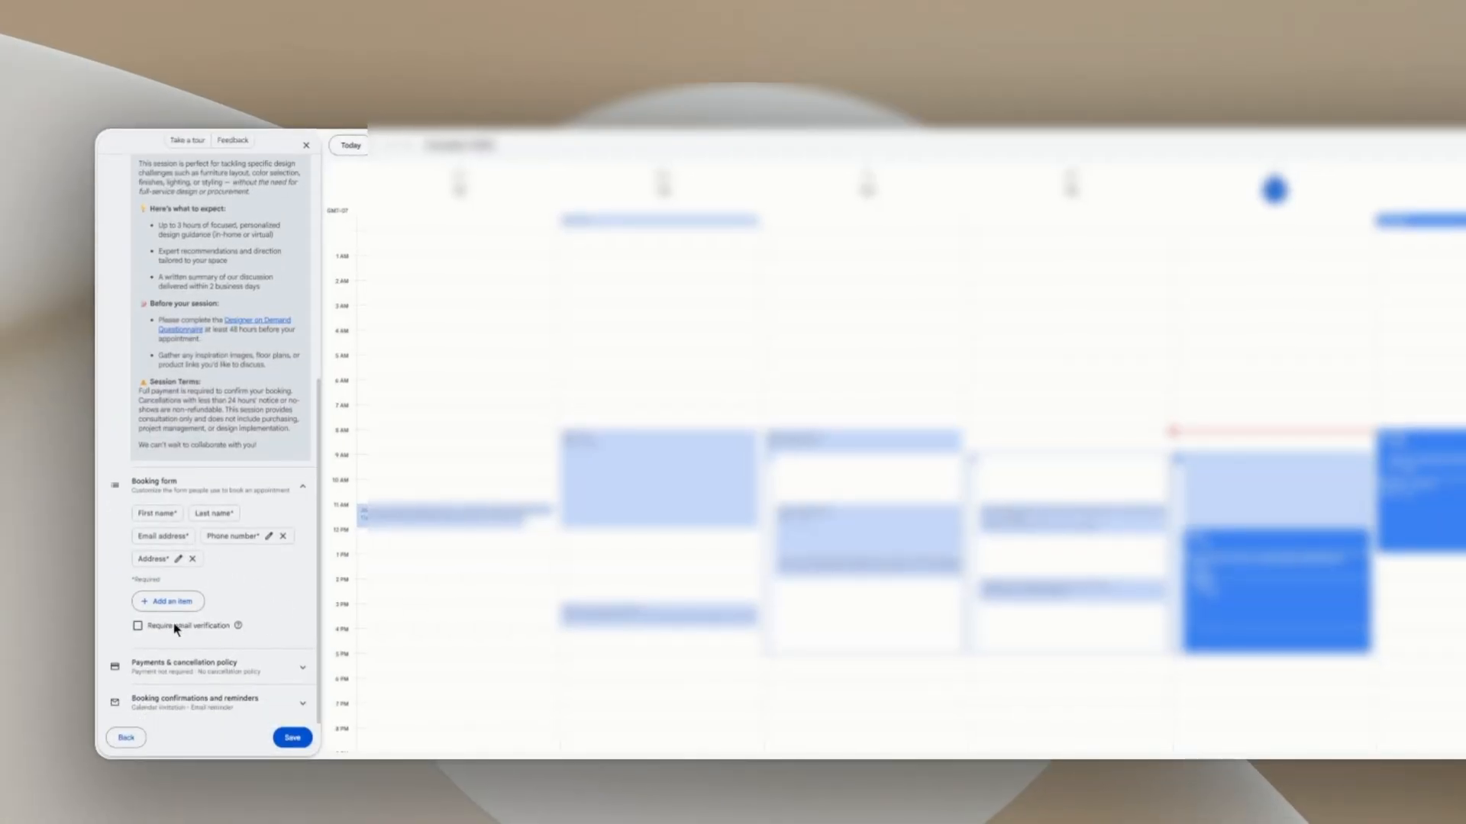
Step: Require a $1,800.00 USD payment when booking
mouse_move(238, 627)
click(286, 671)
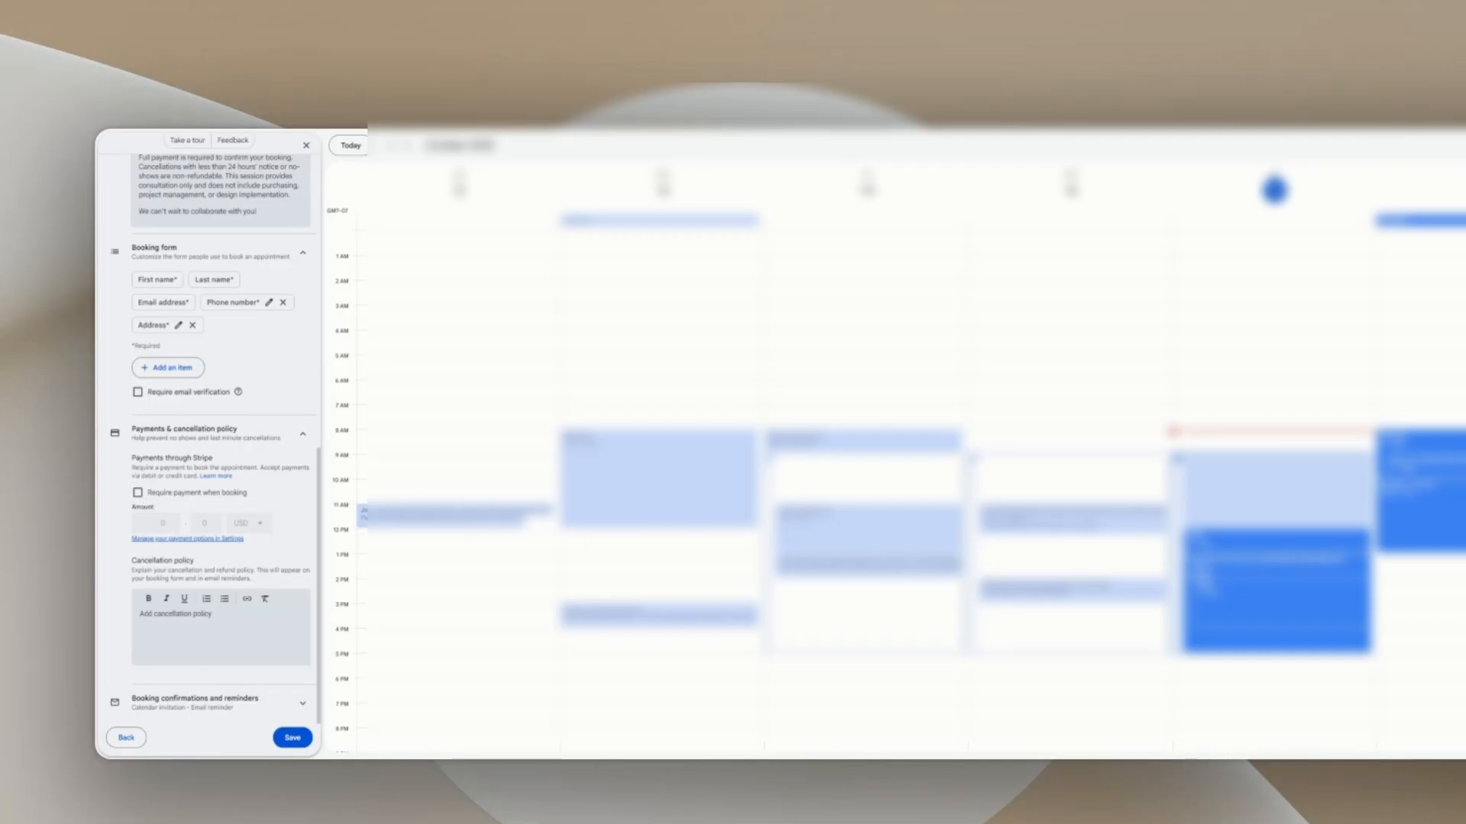
click(138, 492)
click(163, 522)
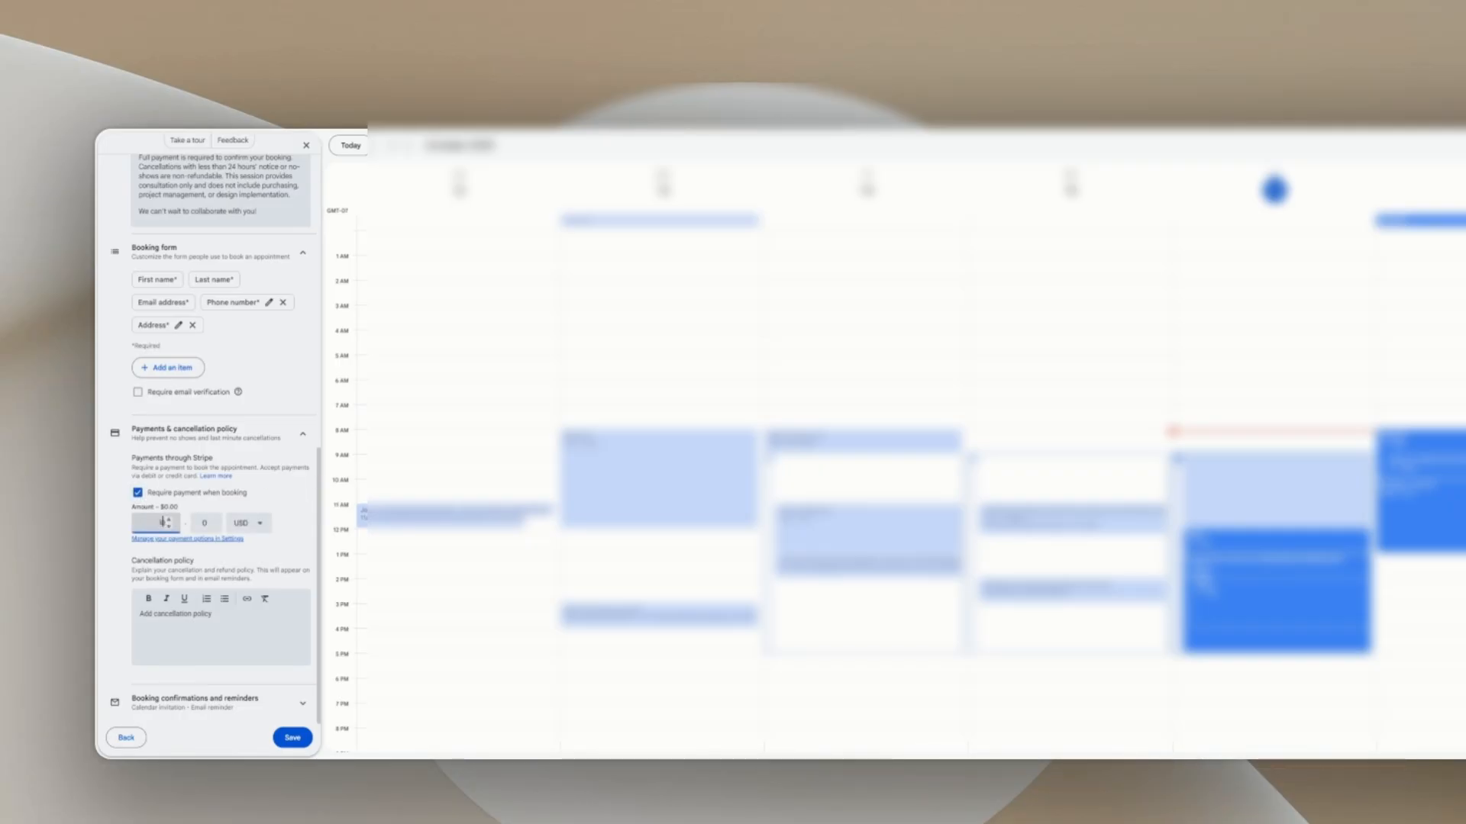
text(100)
click(290, 494)
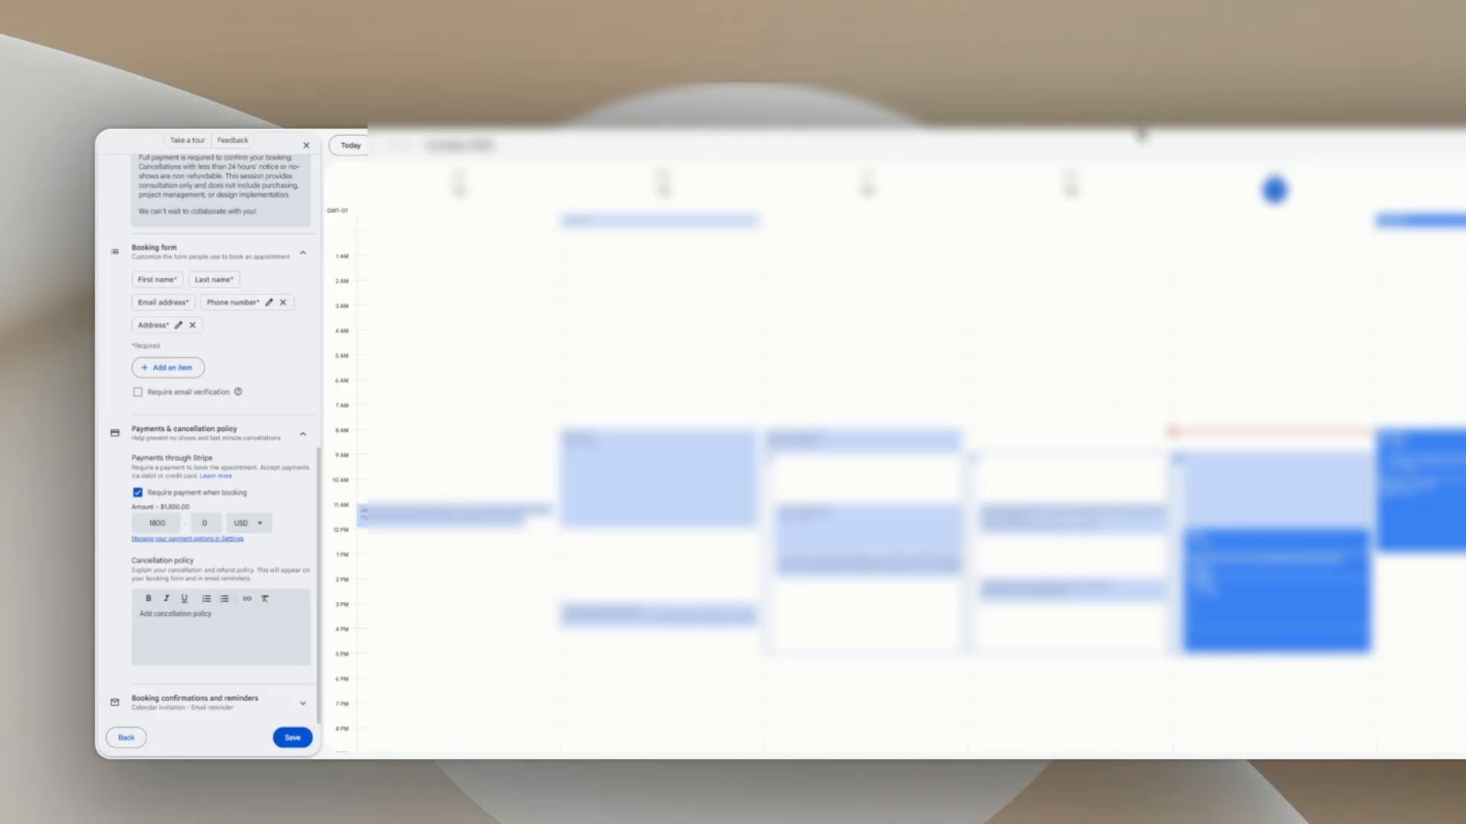
Step: Paste the prepared cancellation policy into the schedule's description
click(219, 622)
text(Session Details Your Designer on Demand session includes up to 3 hours of personalized design consulting — in-home or virtual — focused on actionable recommendations, not full-service design or purchasing. Payment & Cancellations Payment is required in full to reserve your spot. Cancellations made within 24 hours or no-shows are non-refundable. One reschedule is allowed with 48 hours' notice. Scope & Limitations This service provides professional advice only and does not include design implementation, purchasing, or project management. All final decisions, purchases, and actions are your responsibility. Acknowledgment By booking, you confirm you have read and agree to these terms and will review and approve the full Terms & Acknowledgment included in your pre-session questionnaire.)
scroll(249, 641, down, 3)
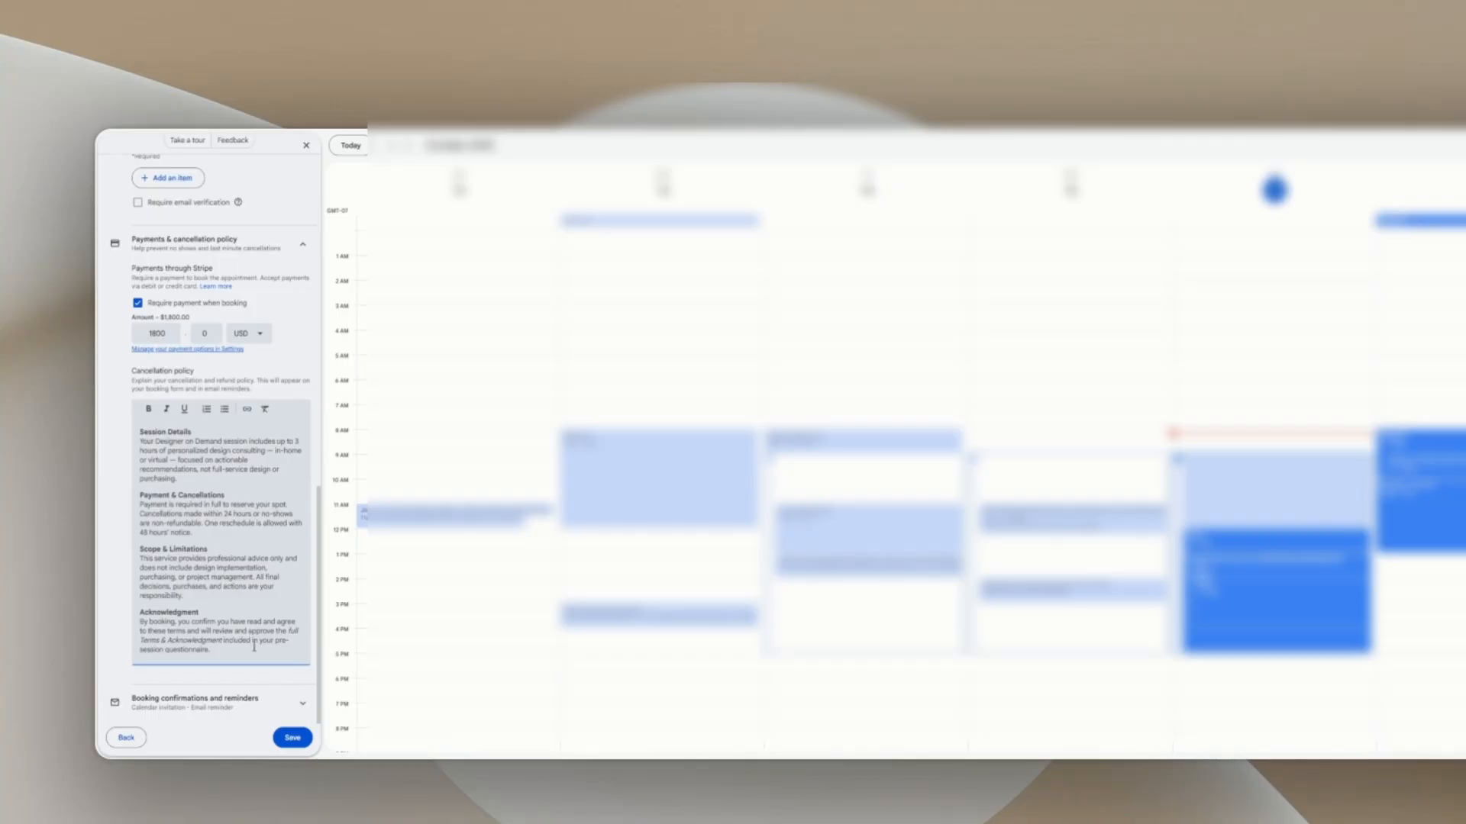
Step: Leave the 'full Terms & Acknowledgment' phrase unlinked and expand booking confirmations and reminders
drag(139, 612, 251, 652)
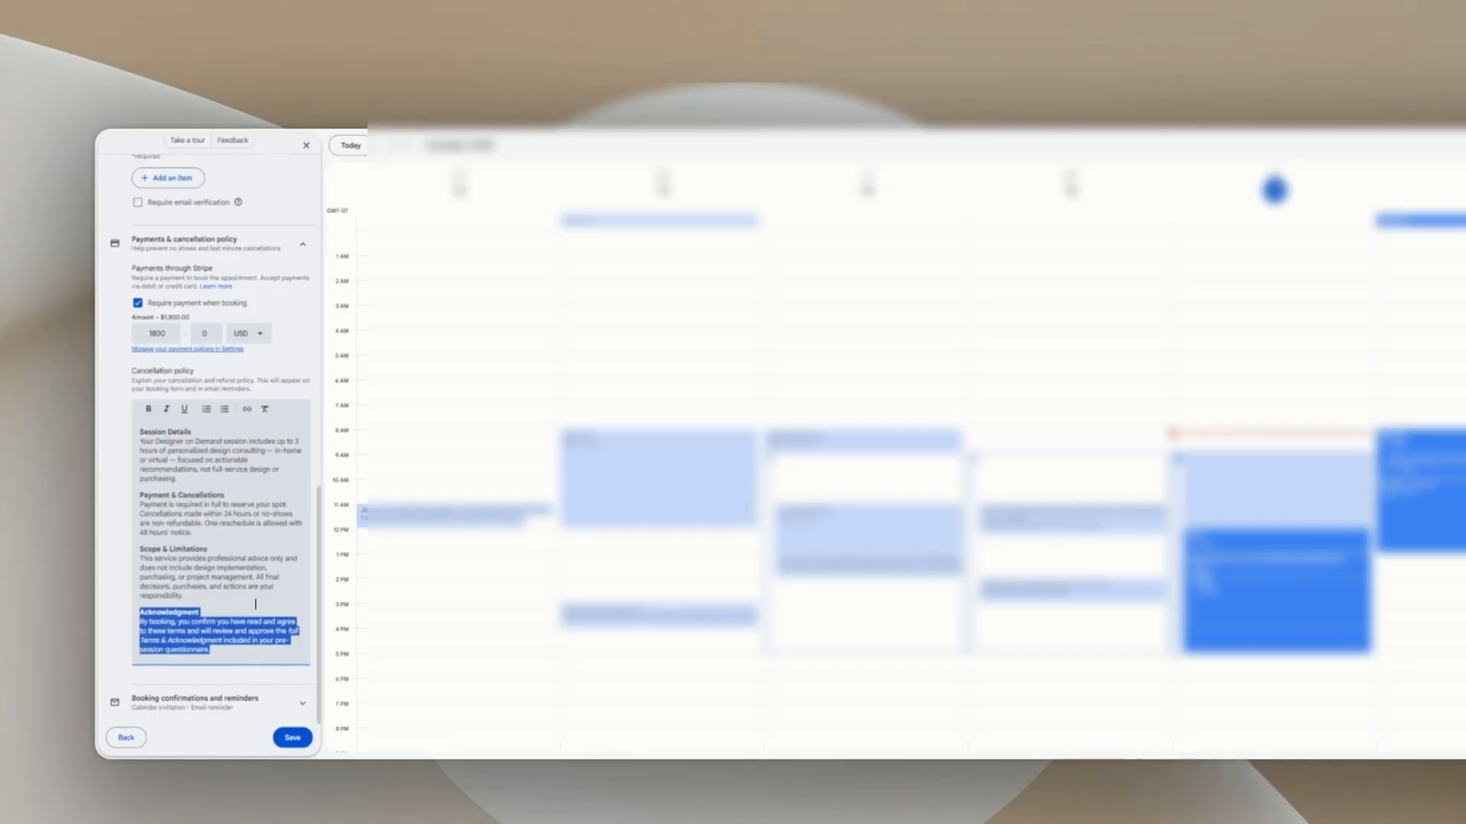
click(222, 654)
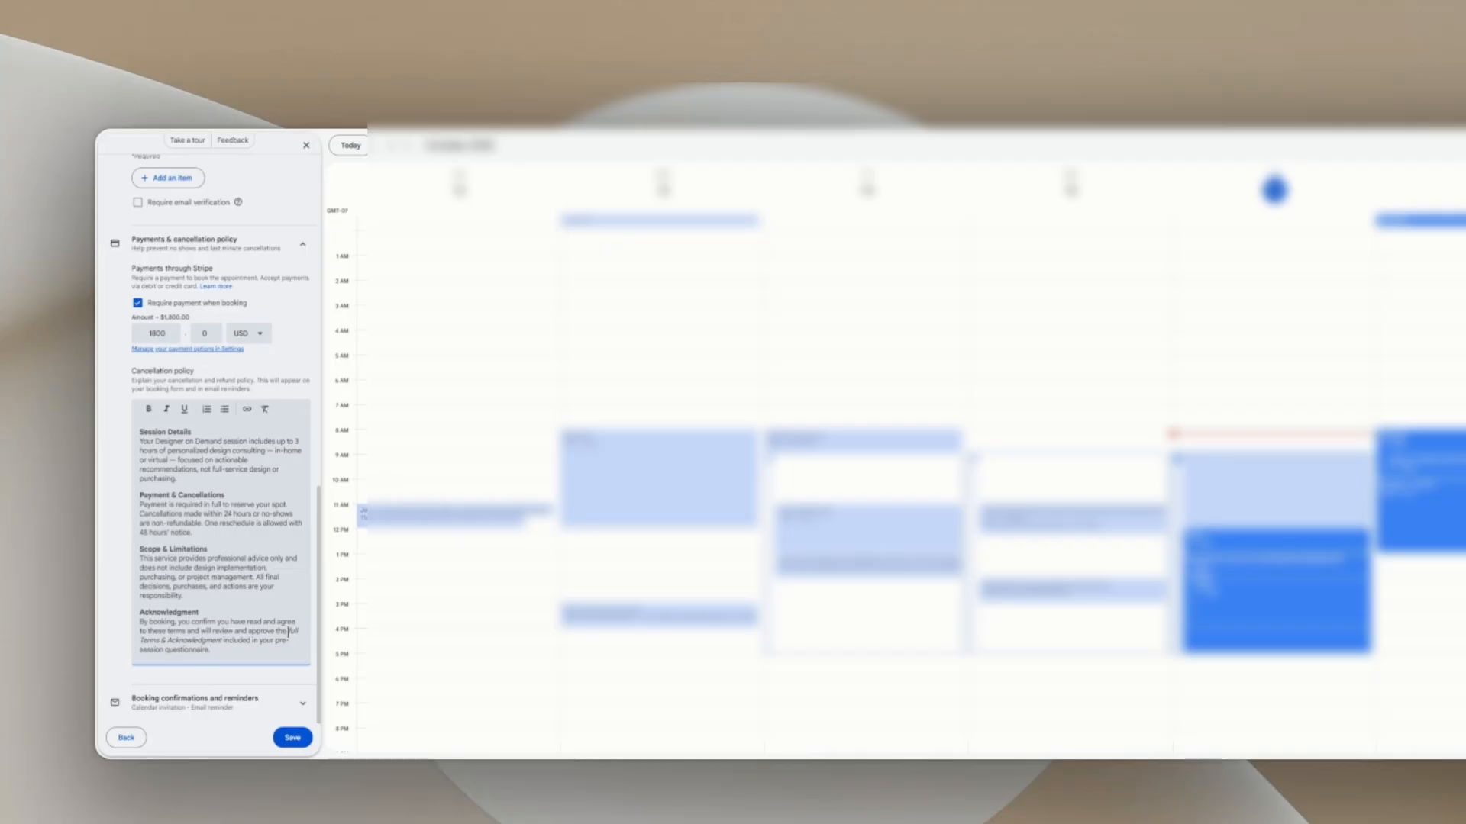
drag(290, 632, 222, 643)
click(246, 409)
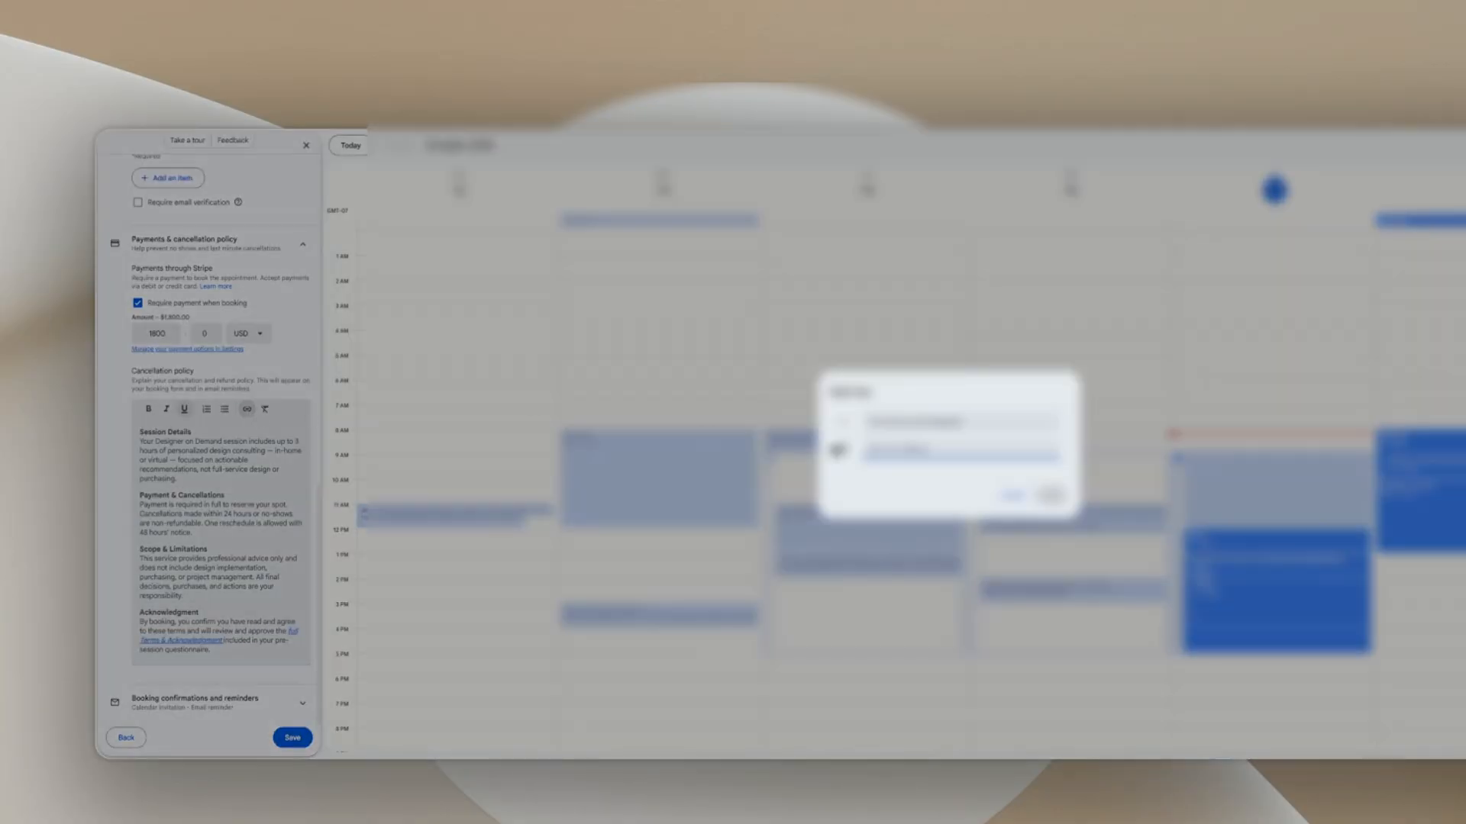
click(1011, 496)
click(258, 702)
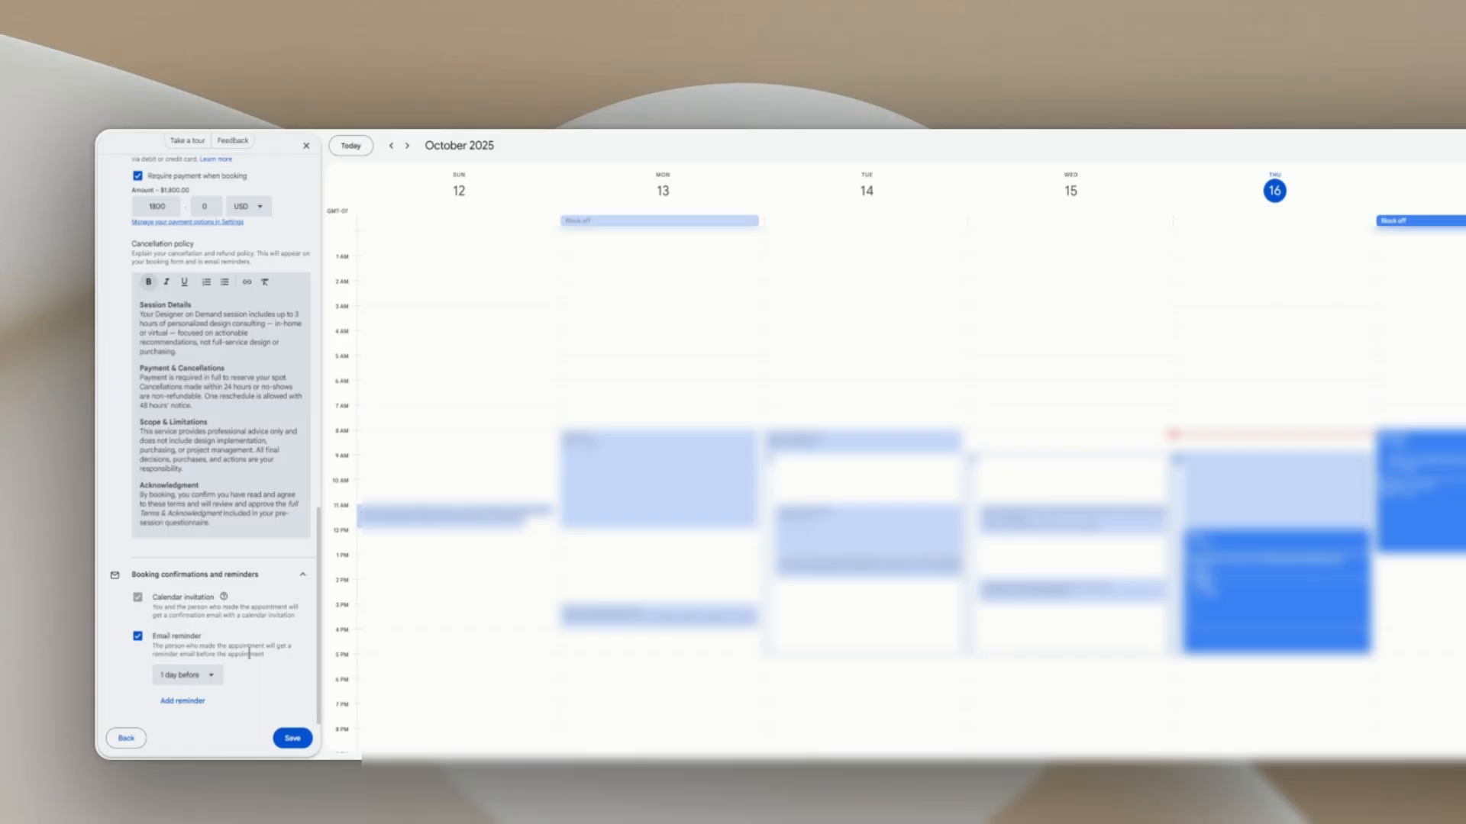
Step: Keep the first email reminder at 1 day before and add a second at 1 hour before
click(214, 681)
click(201, 629)
click(182, 701)
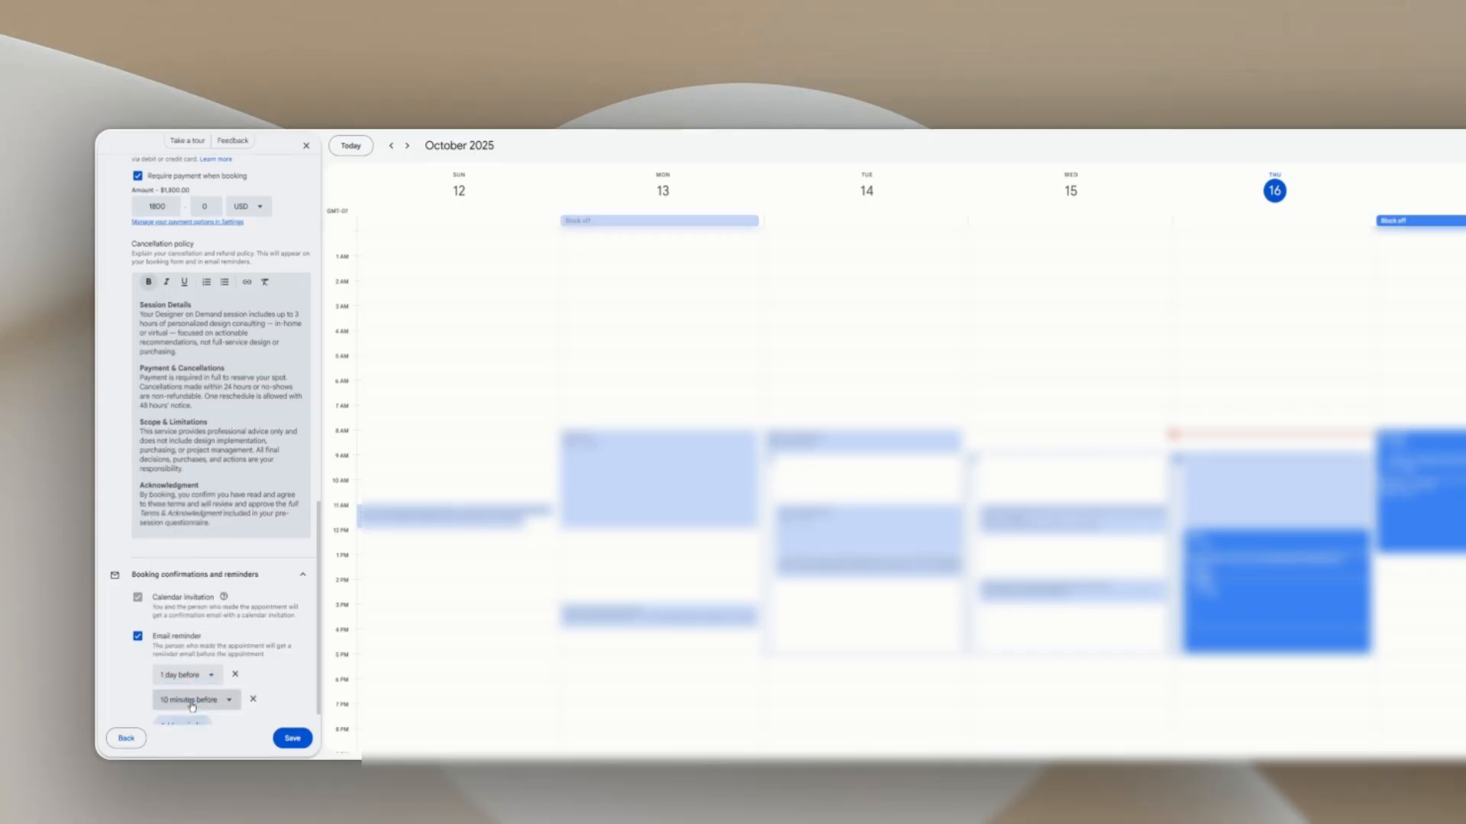
click(229, 708)
click(192, 635)
scroll(295, 683, down, 1)
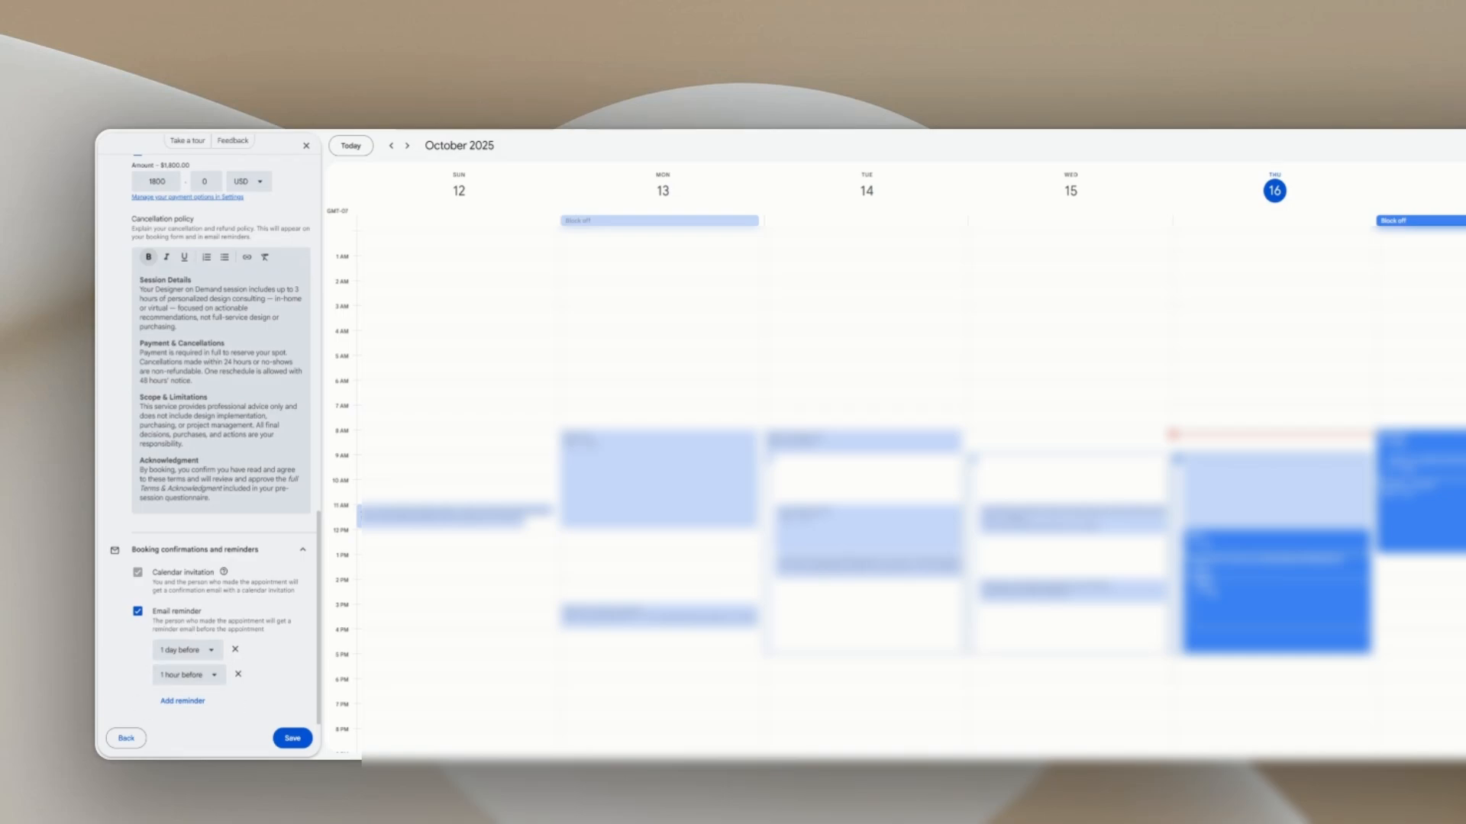
Step: Add a third email reminder with a custom time of 1 week before
click(182, 701)
click(202, 675)
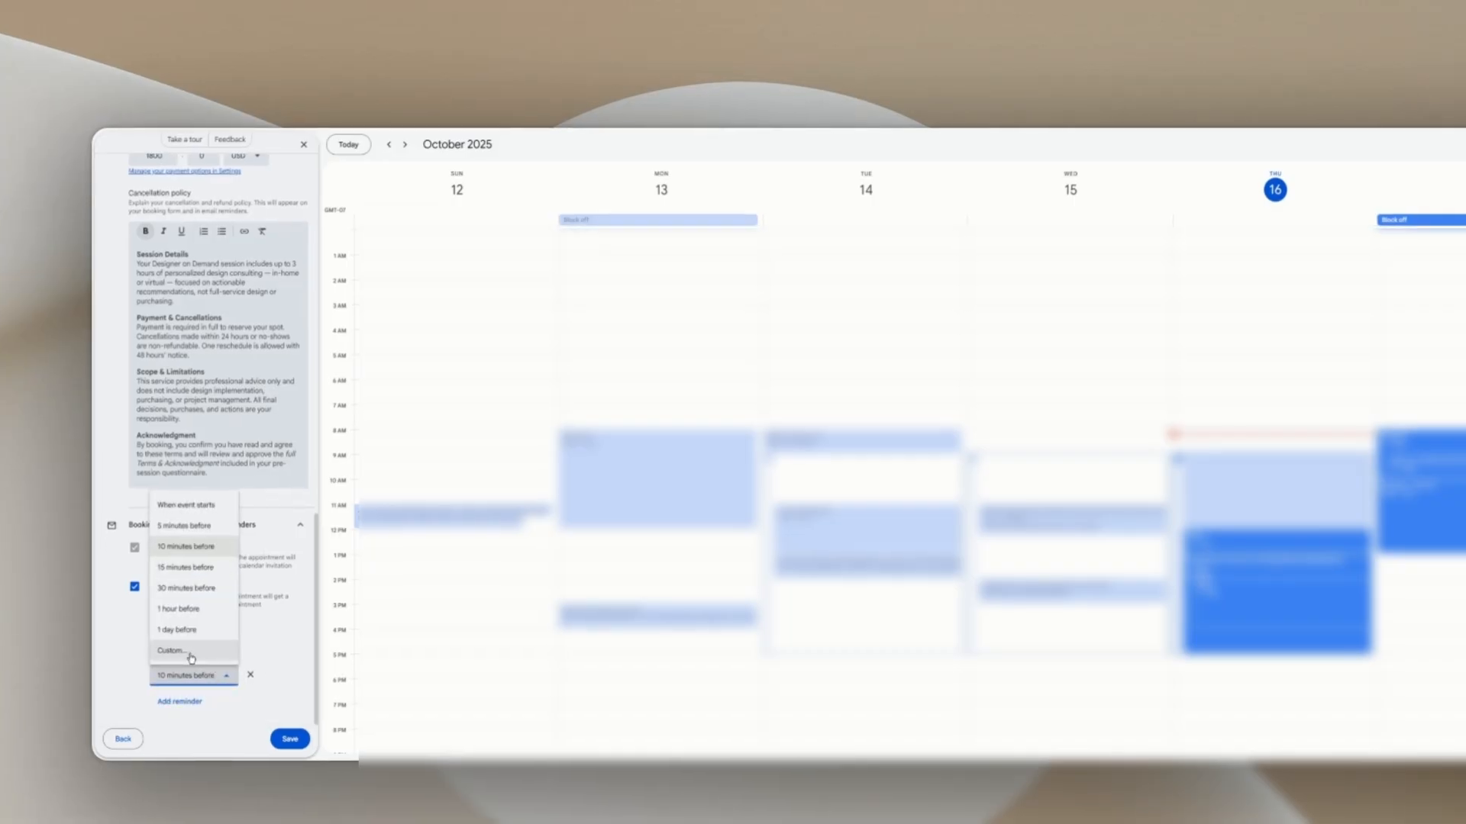
click(193, 658)
click(889, 414)
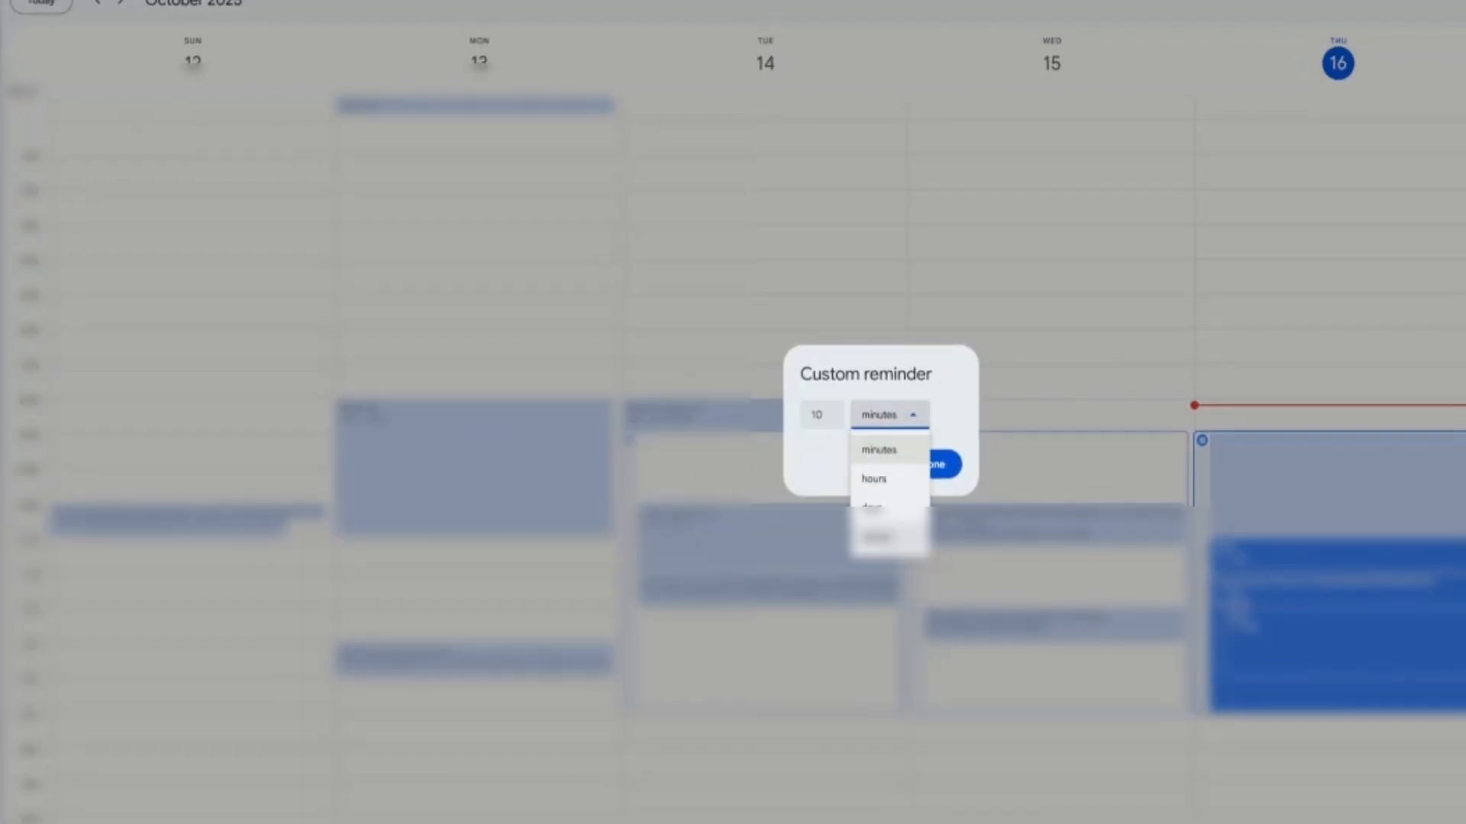
click(877, 537)
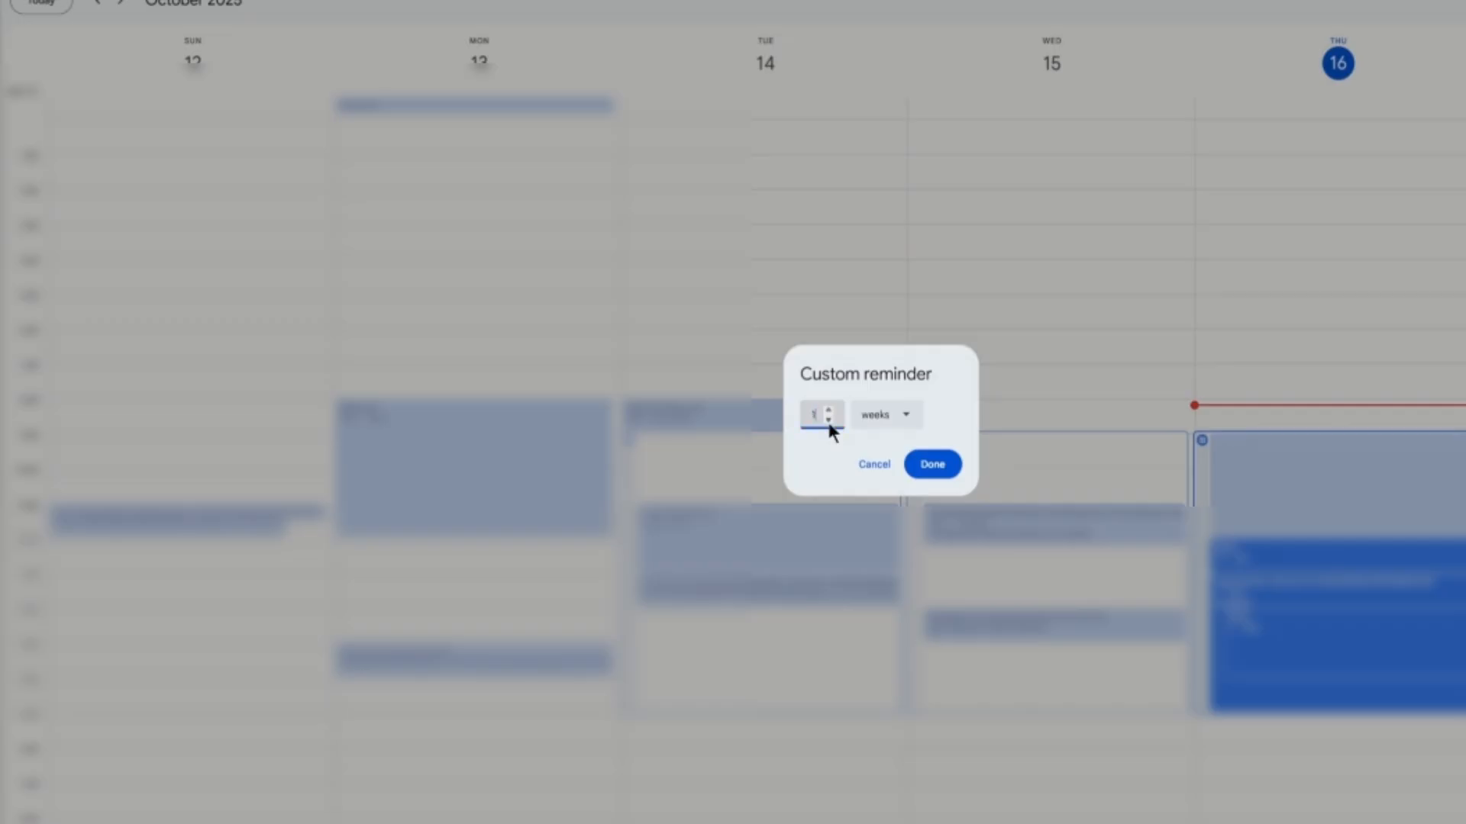
click(932, 466)
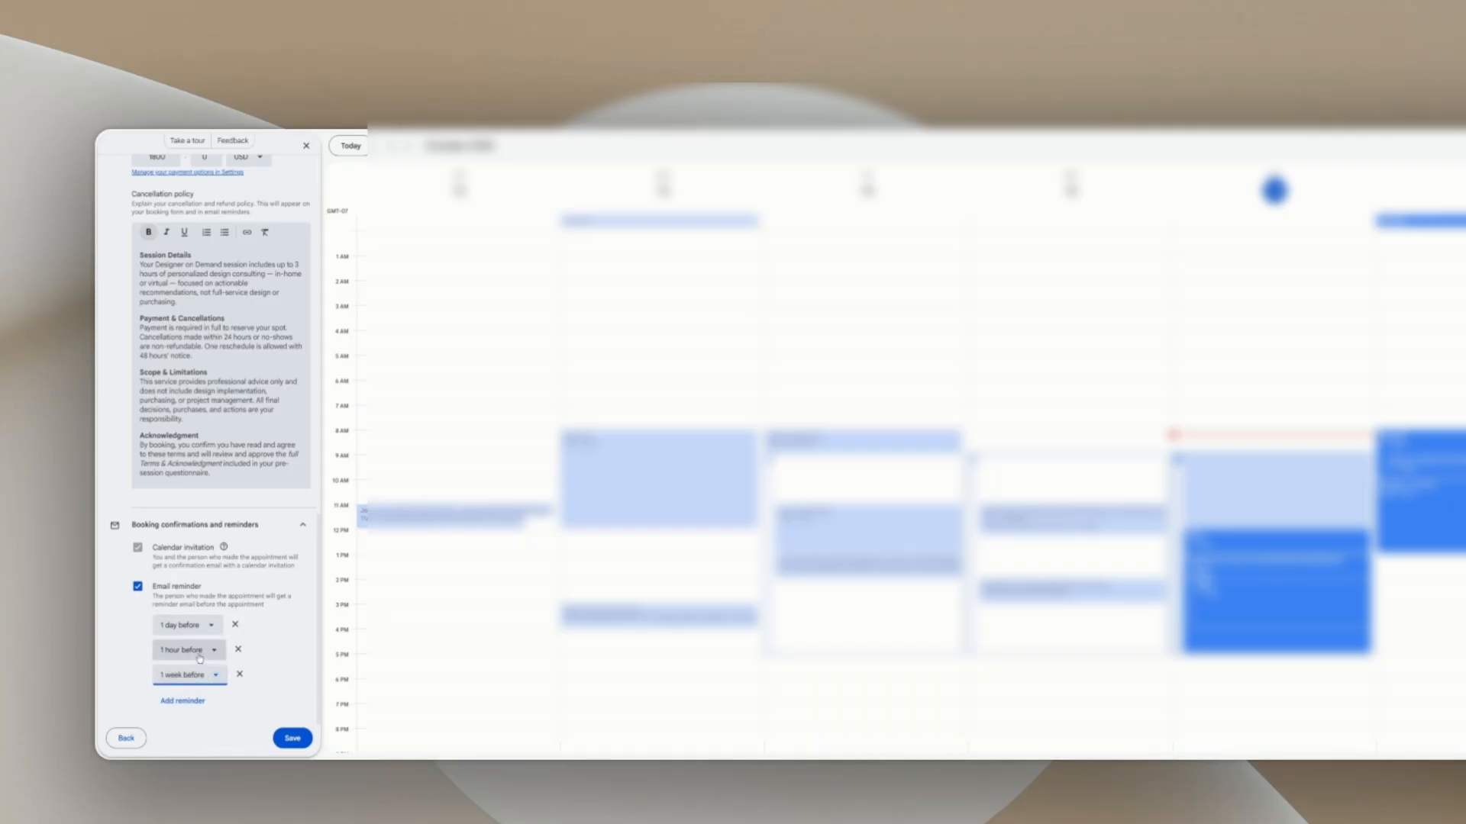
Step: Save the Designer On Demand schedule and preview its booking page
click(290, 738)
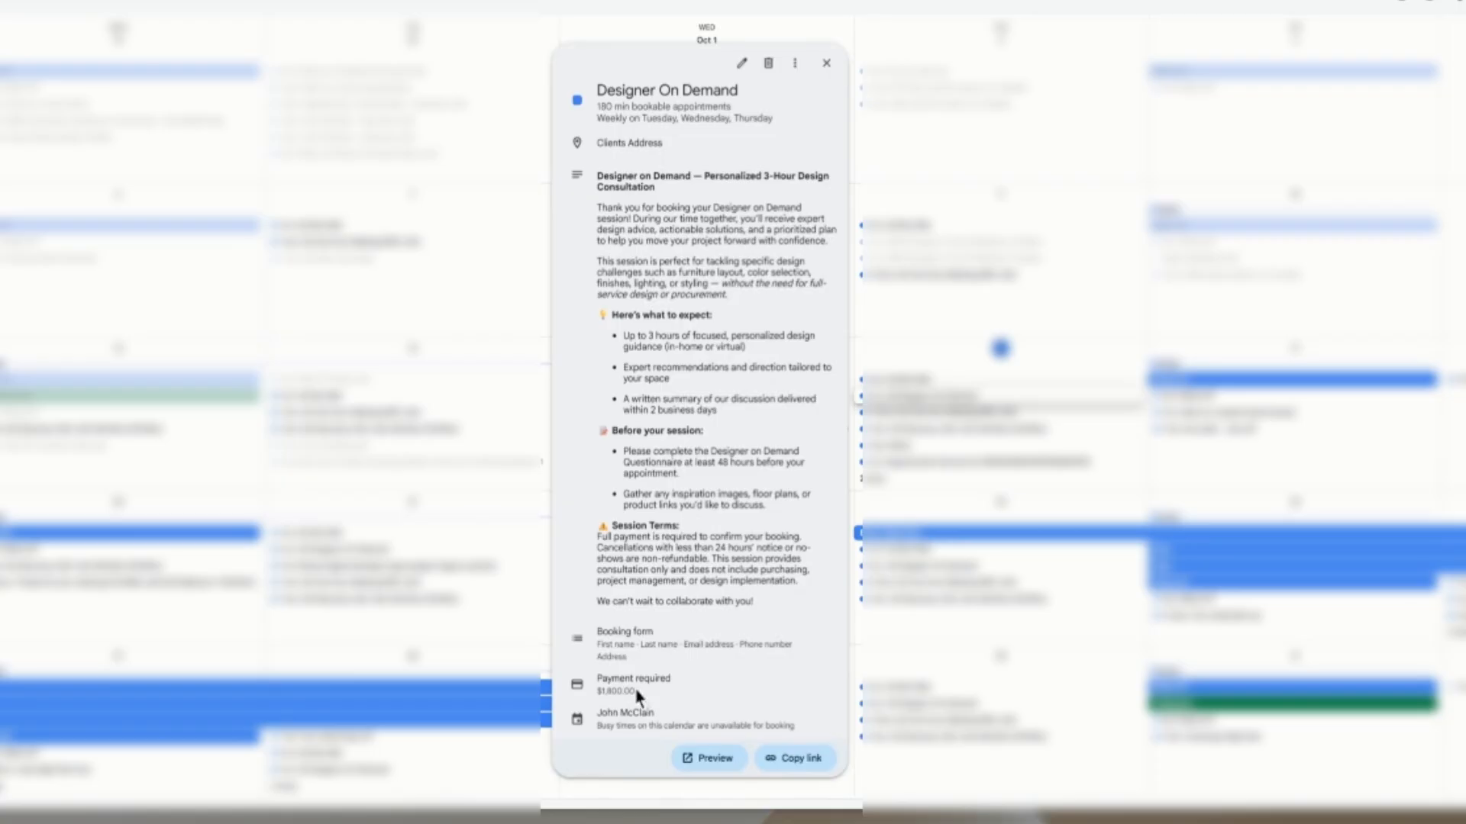
click(706, 767)
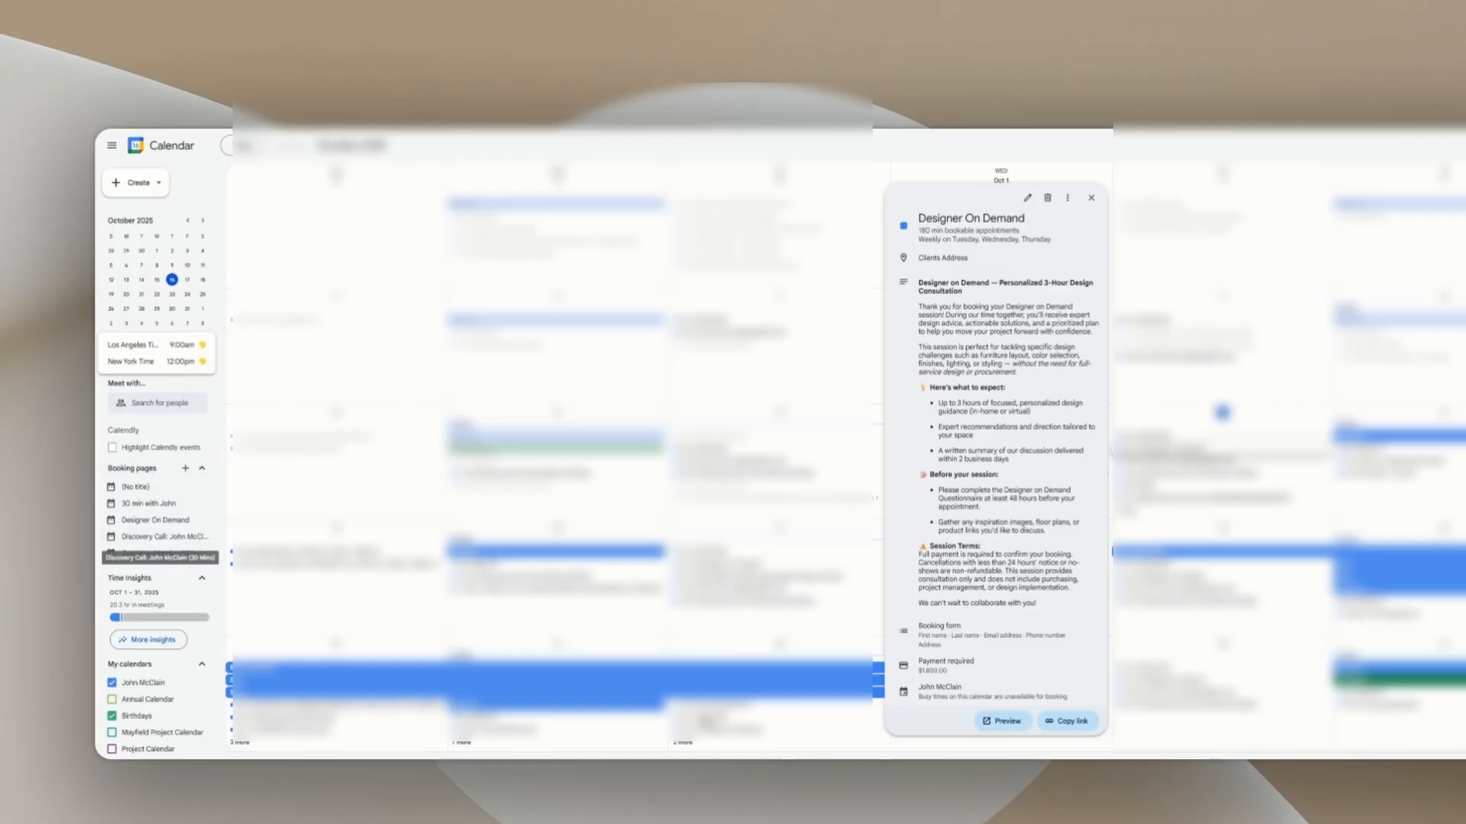
Step: Copy the booking page link, expand the description, and pick the Tuesday 21 1:00pm slot
click(1076, 721)
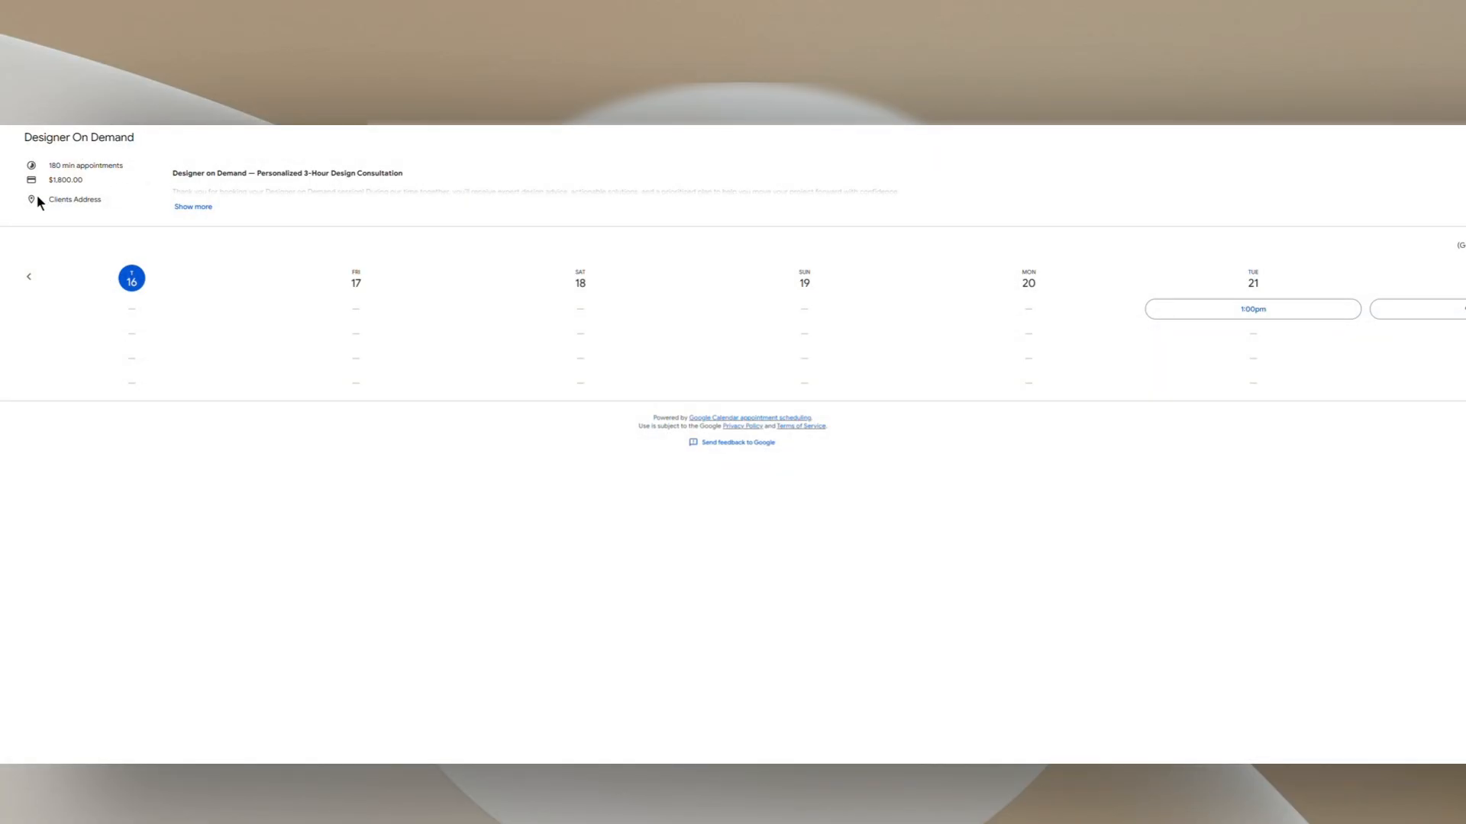
click(194, 207)
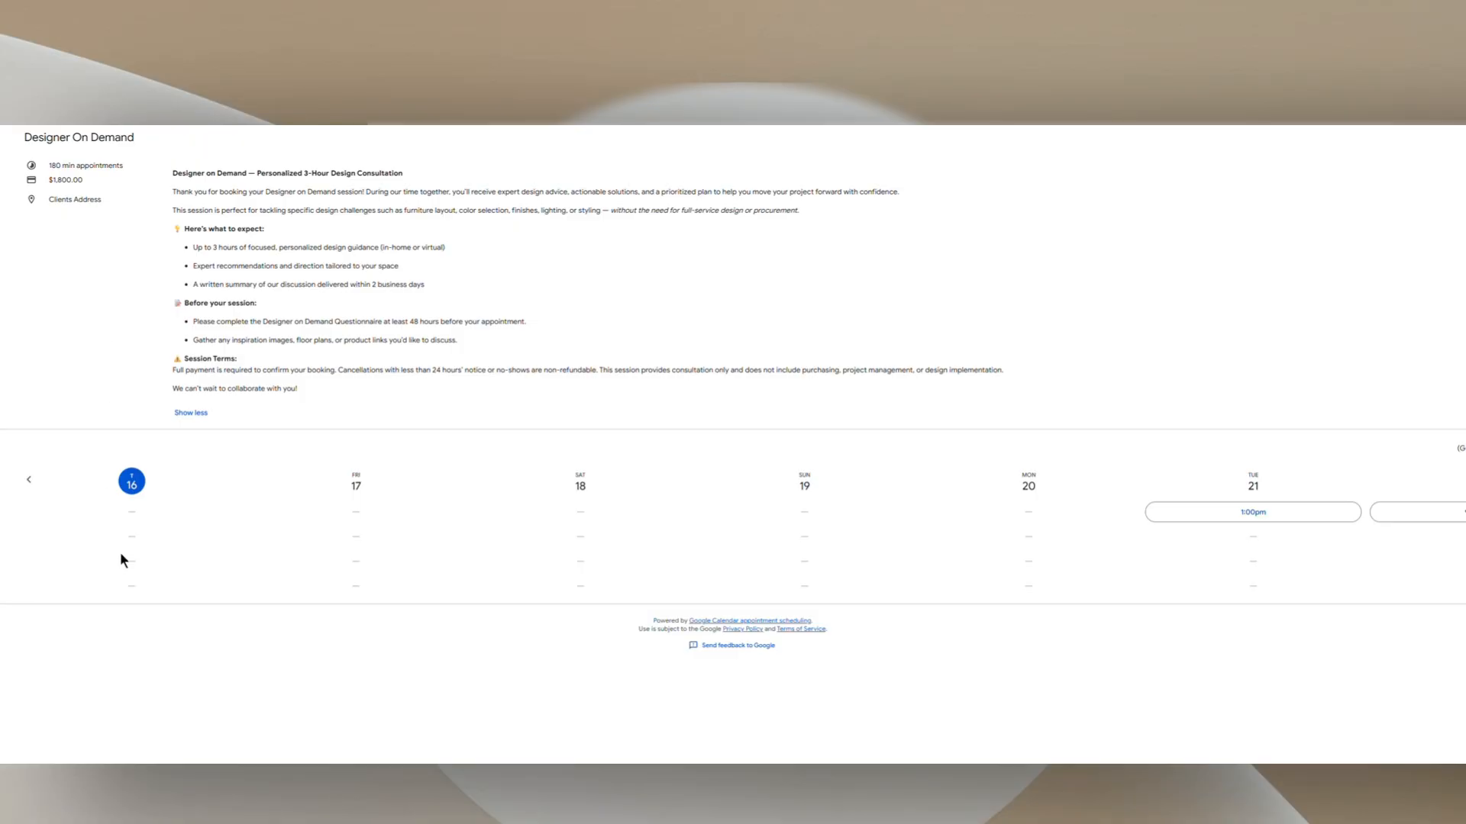
click(1255, 512)
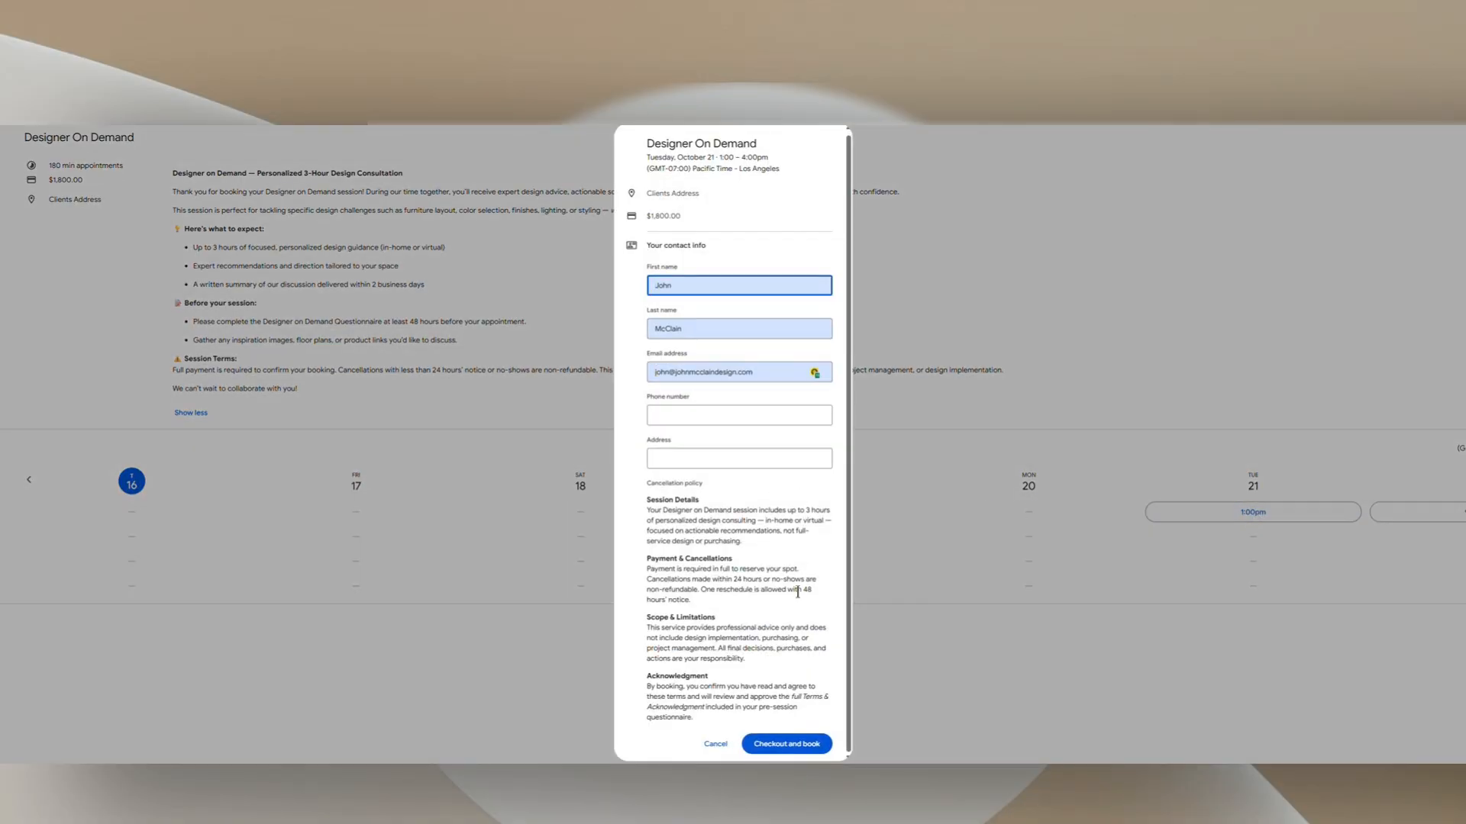
scroll(801, 635, up, 1)
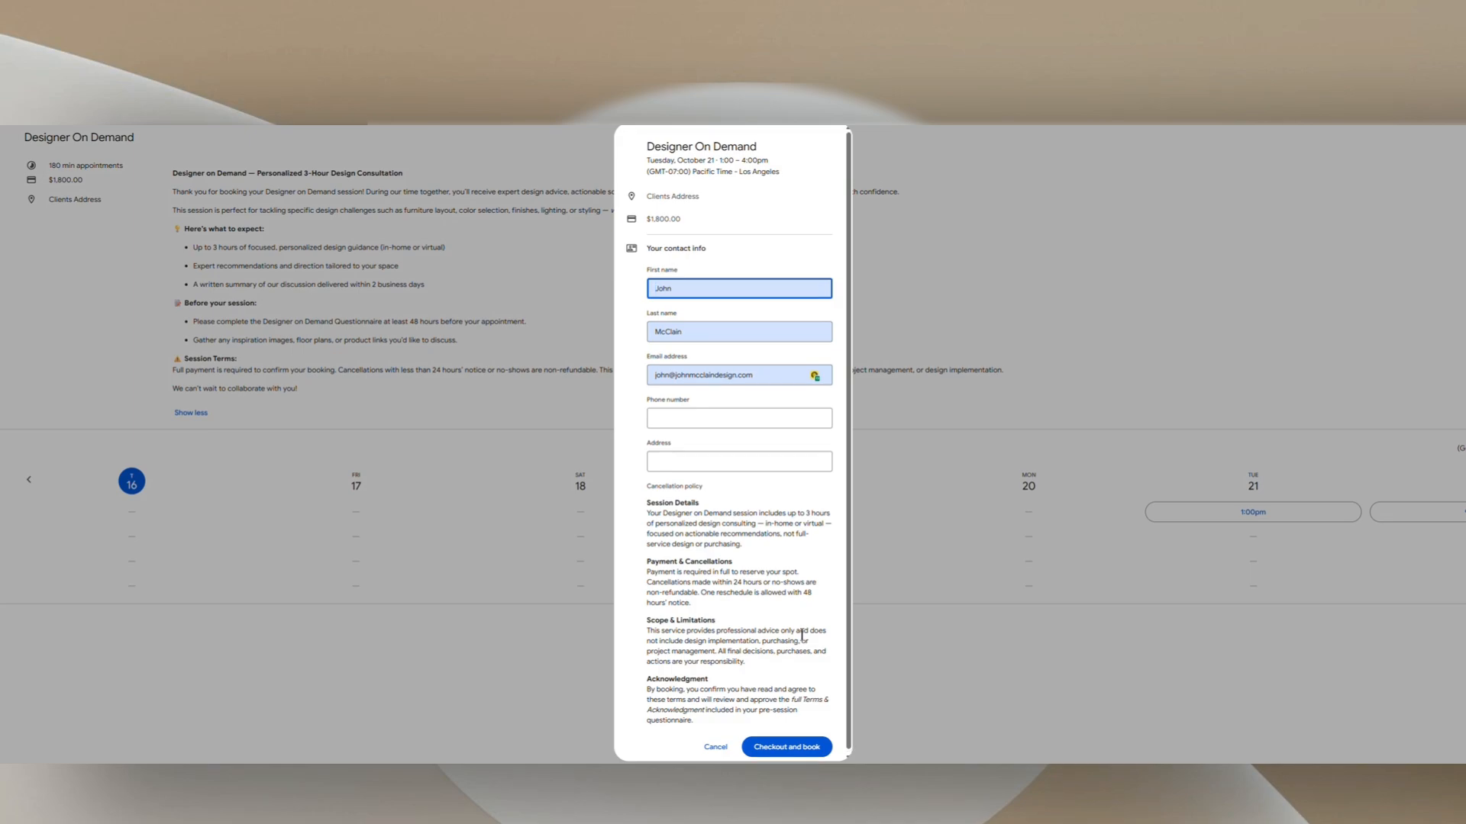
Step: Fill in the booker's phone number and address, then submit the test booking for checkout
click(737, 417)
text(555-11)
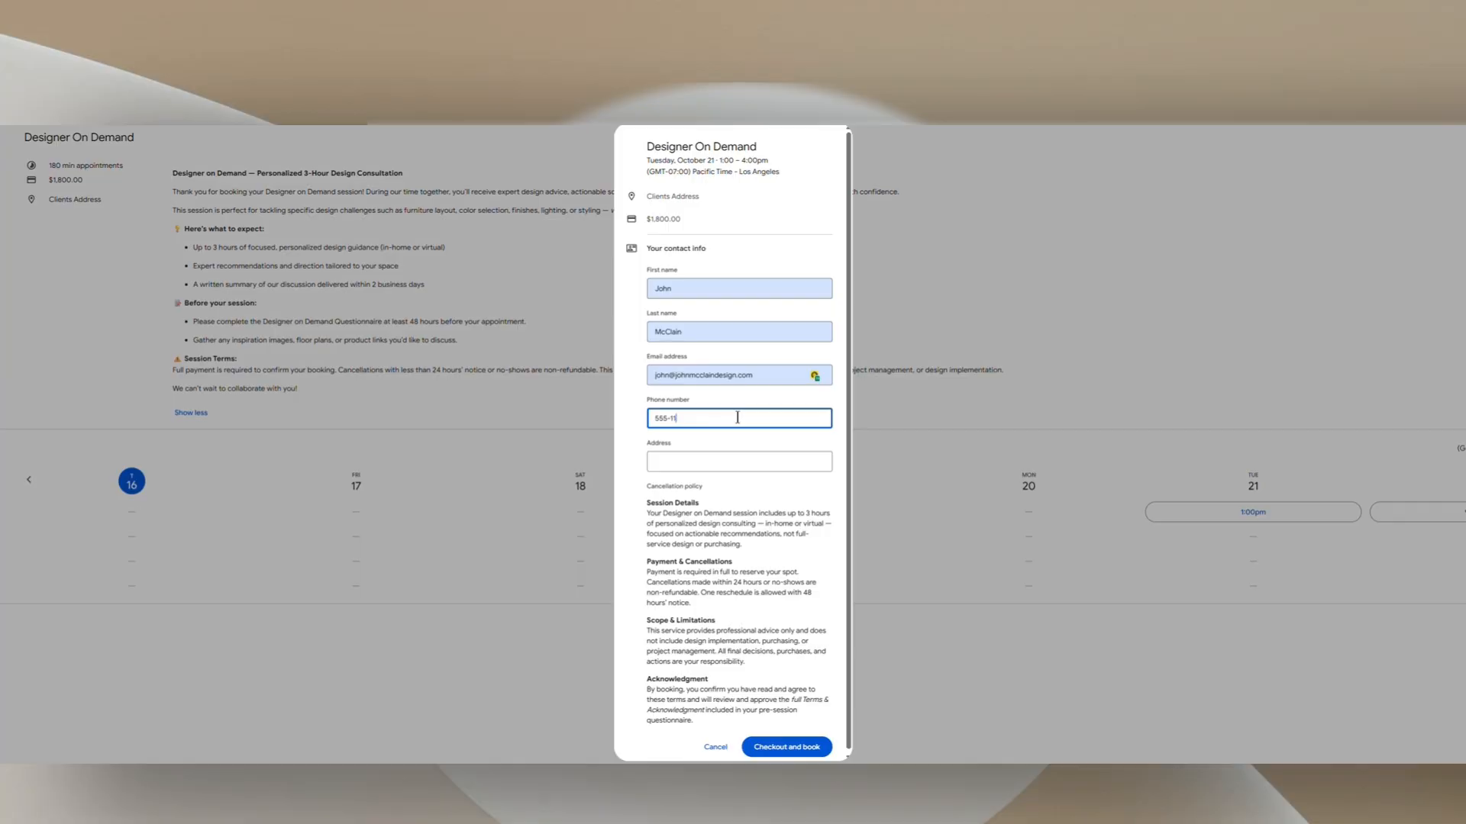
text(22)
key(Tab)
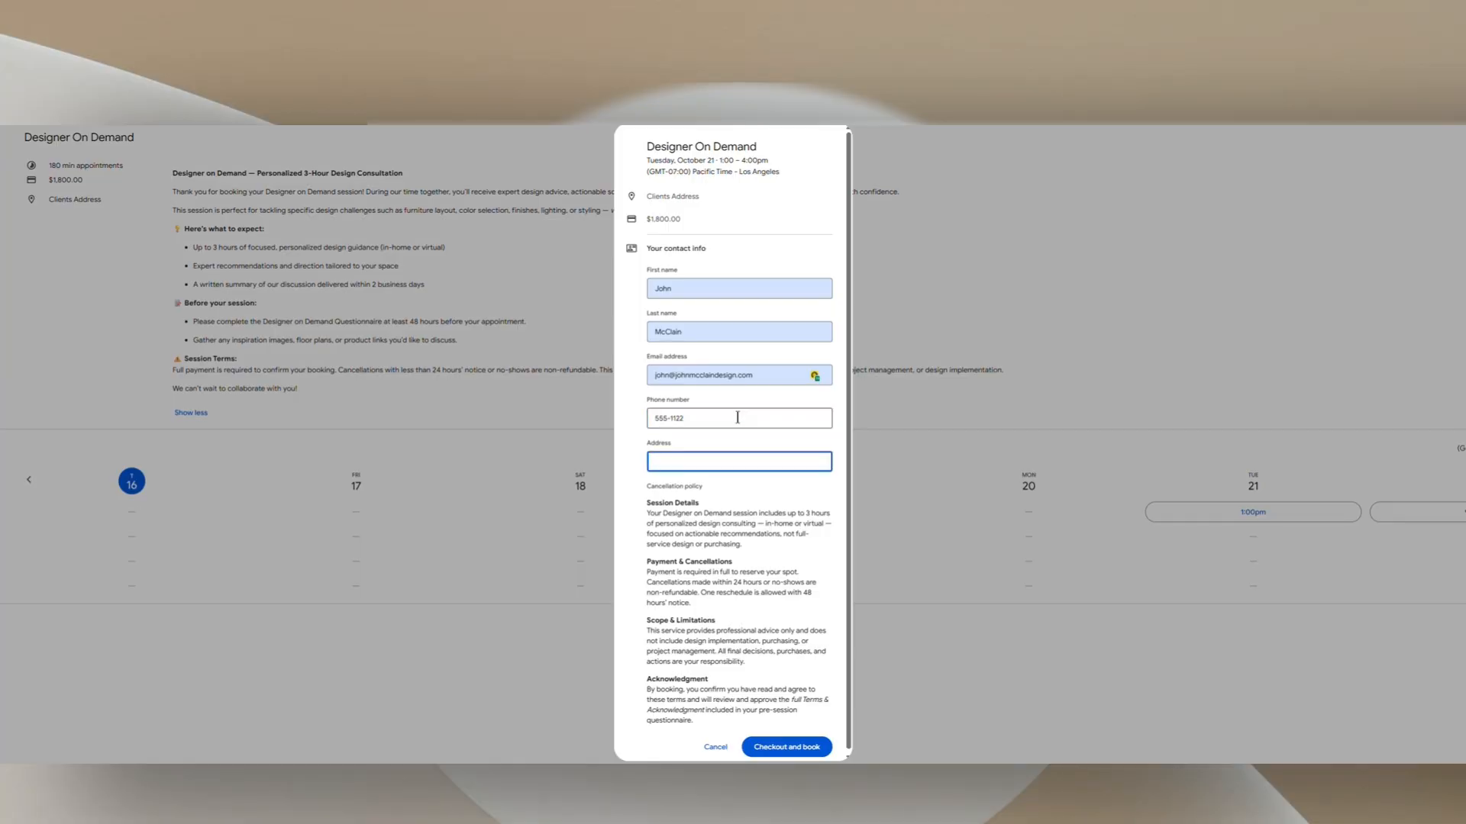
text(john)
key(BackSpace)
key(BackSpace)
key(BackSpace)
click(800, 748)
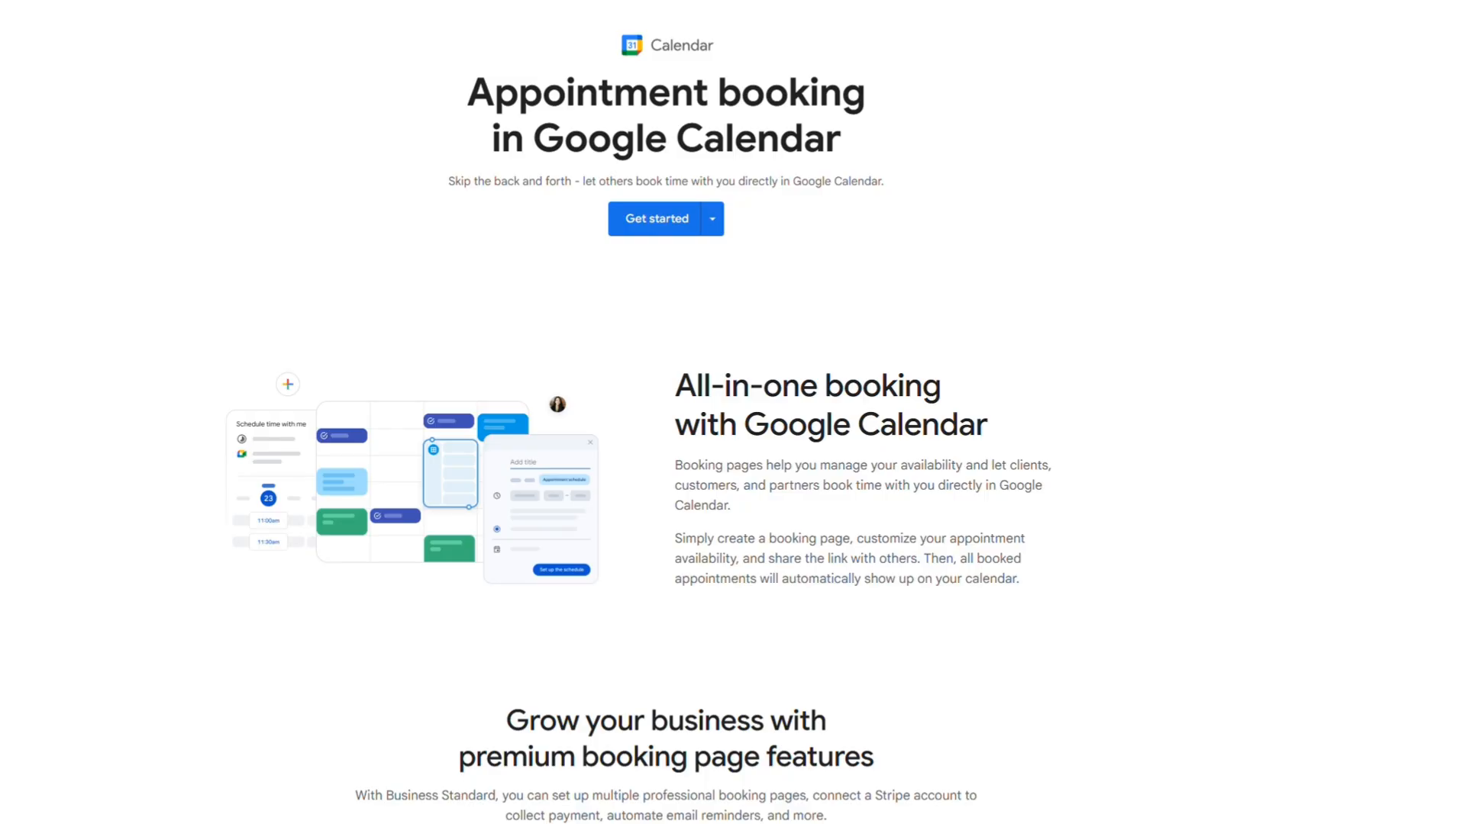
Step: Scroll through the No cost versus Business Standard appointment booking plan comparison
scroll(733, 413, down, 3)
scroll(666, 412, down, 6)
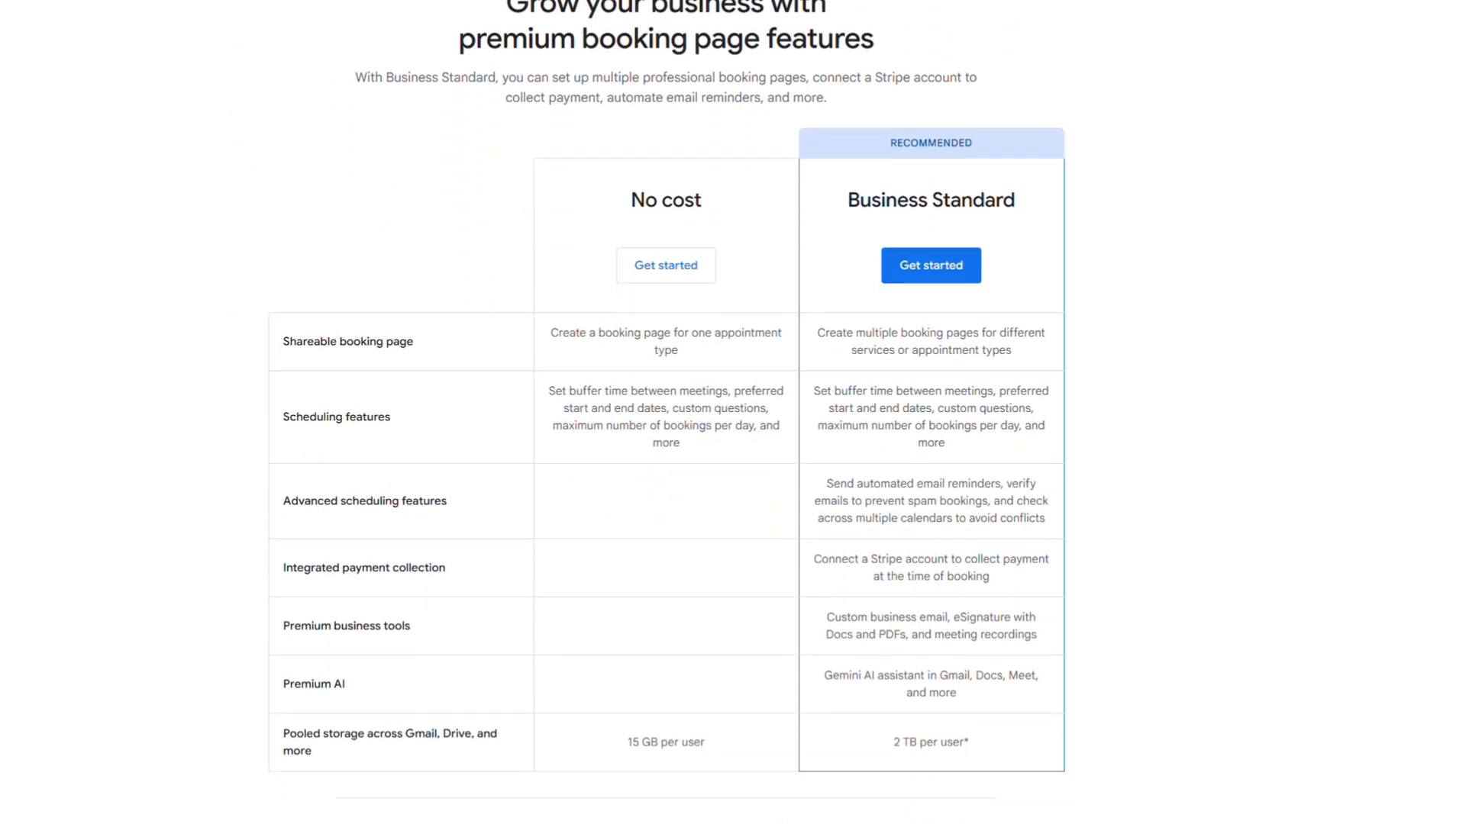
scroll(667, 412, down, 1)
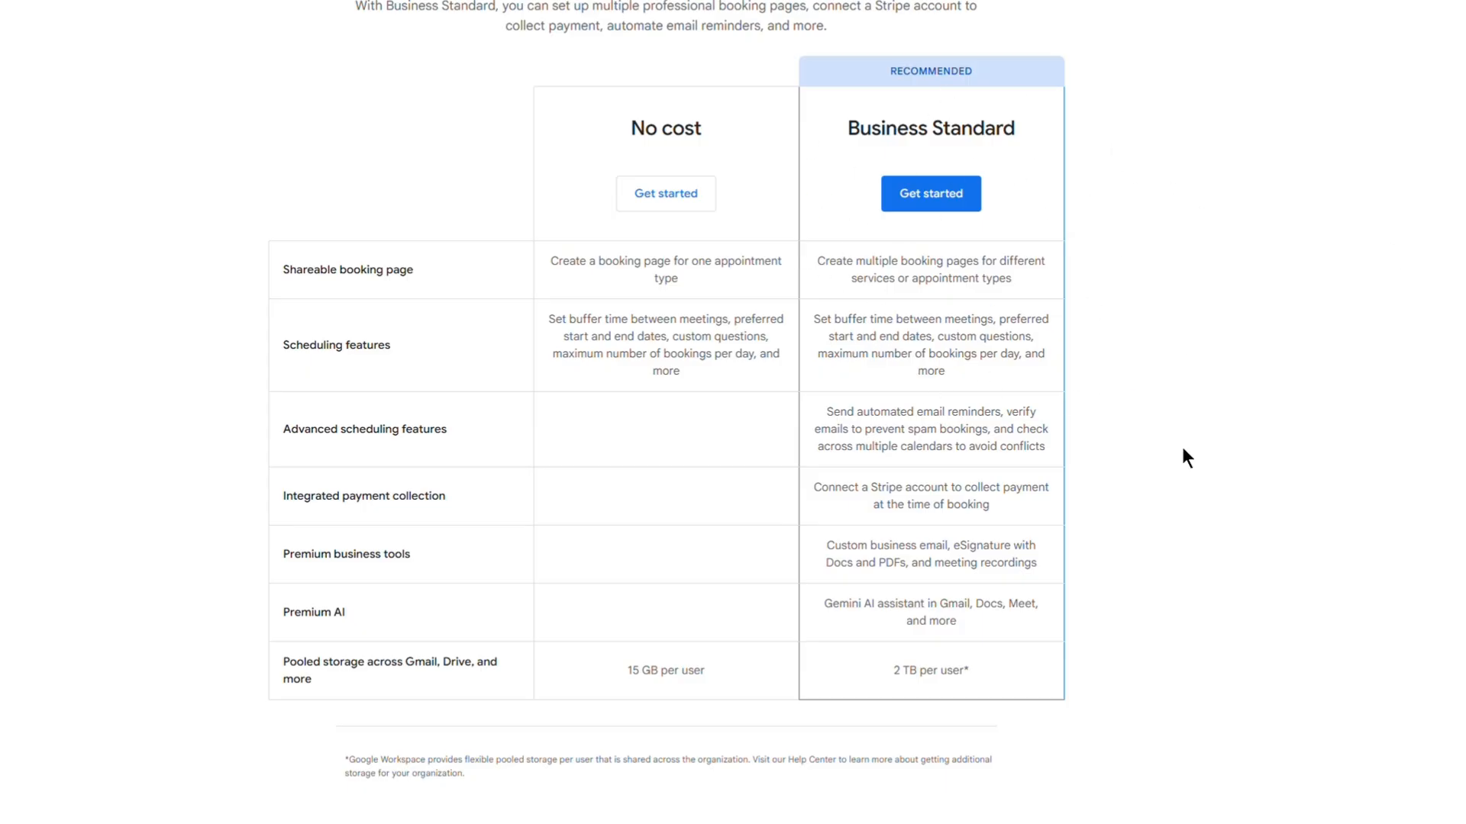
scroll(1267, 469, up, 10)
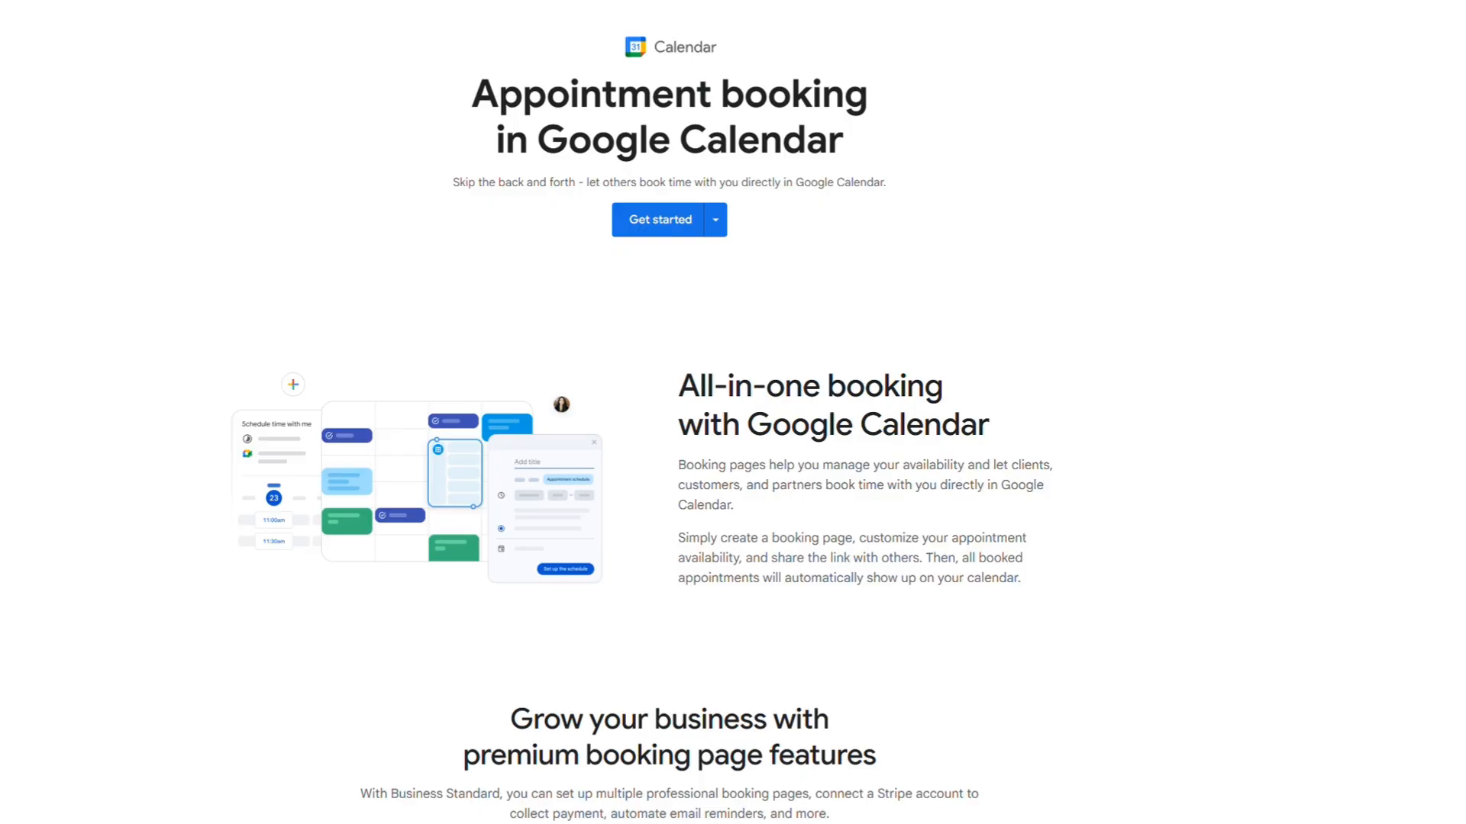
scroll(651, 417, down, 5)
scroll(651, 418, down, 5)
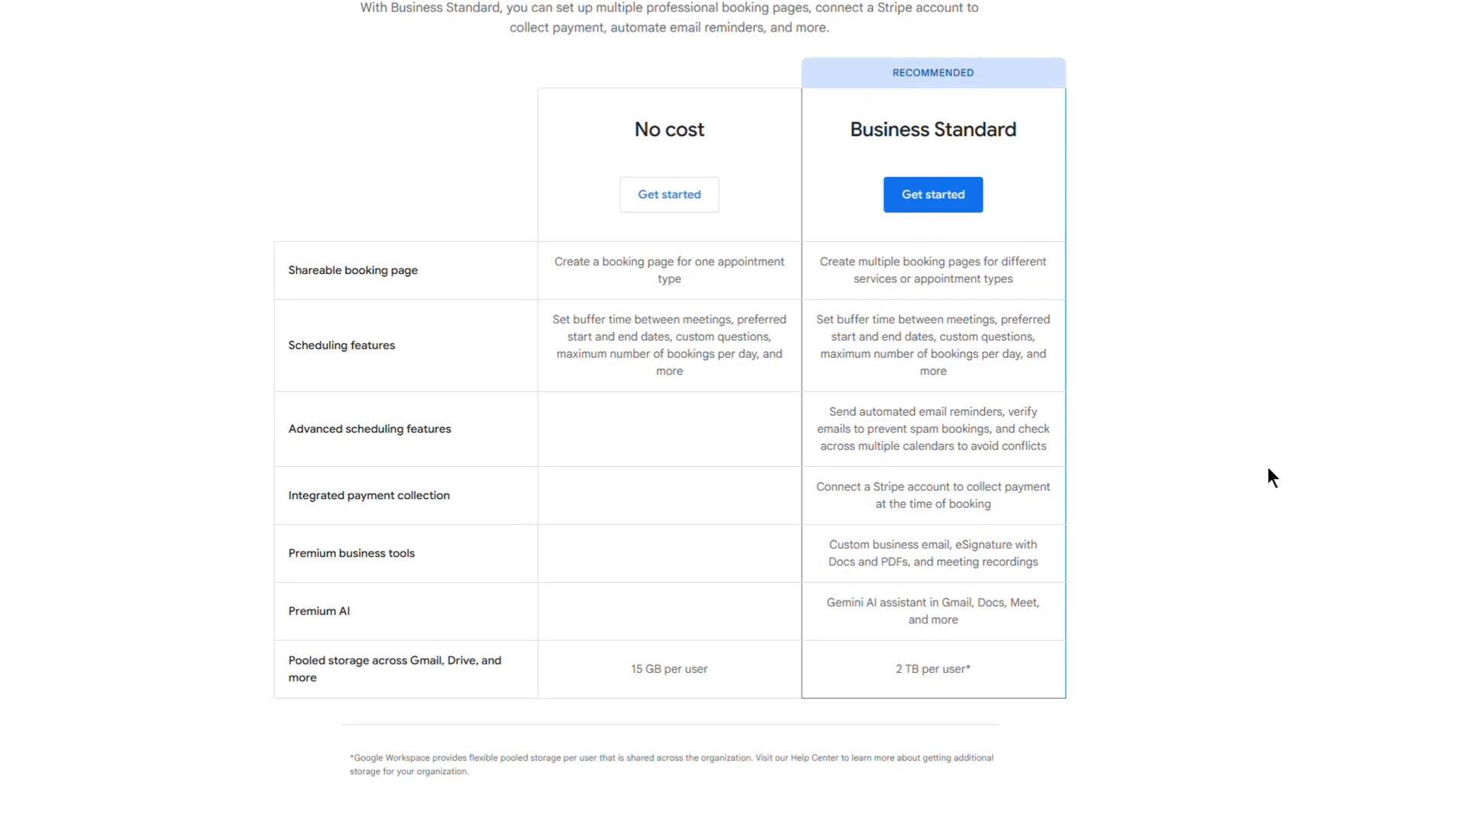
scroll(1257, 477, up, 7)
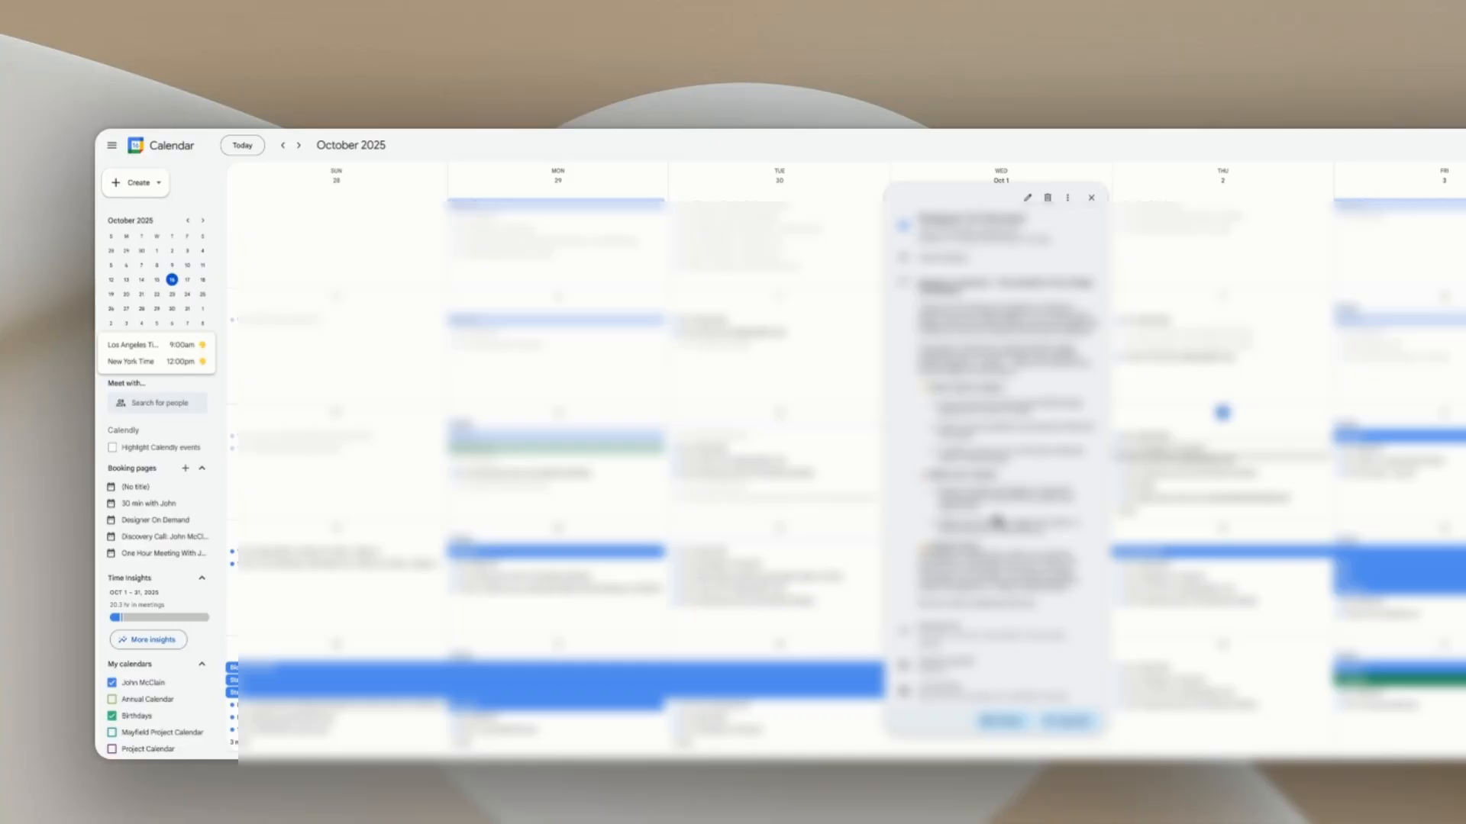